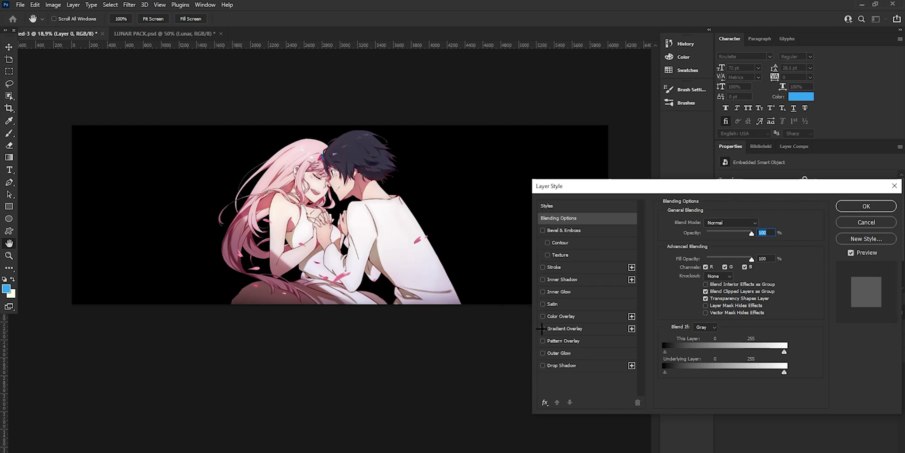
# Step: Apply a linear white-to-light-pink gradient overlay to the background layer, making the pink end stop slightly more saturated
pyautogui.click(561, 328)
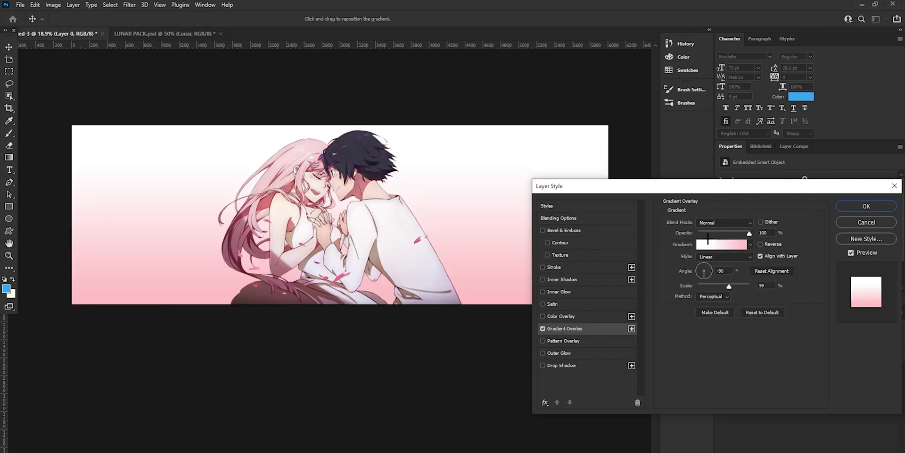
pyautogui.click(722, 244)
pyautogui.click(598, 306)
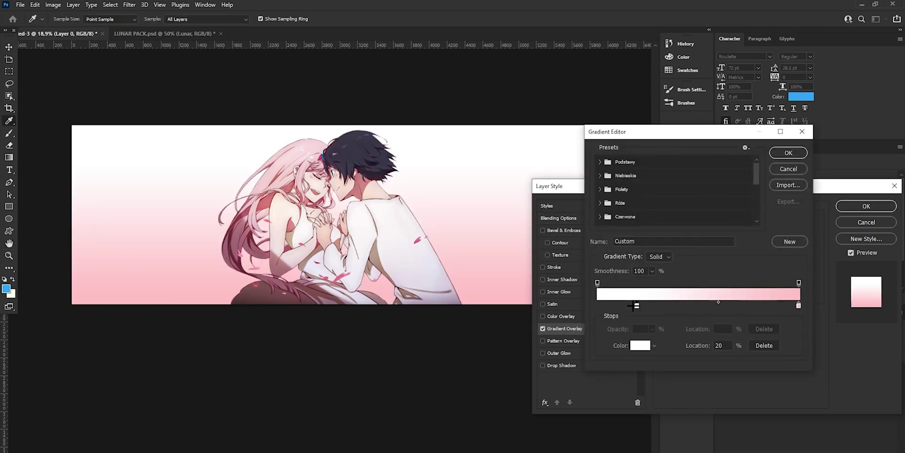
pyautogui.doubleClick(597, 305)
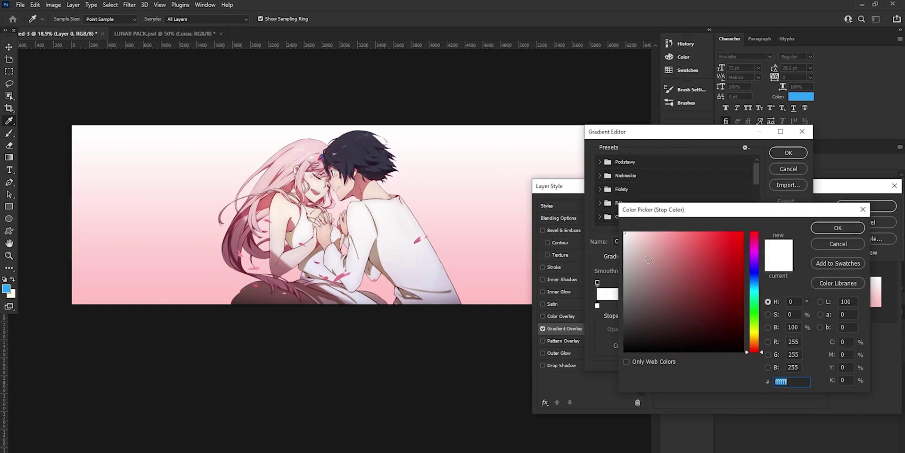
pyautogui.click(838, 227)
pyautogui.doubleClick(799, 305)
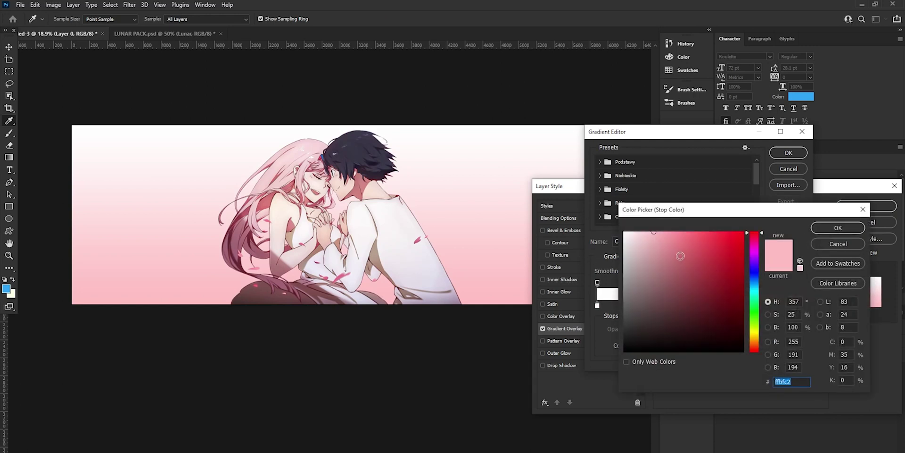
pyautogui.moveTo(652, 234); pyautogui.dragTo(656, 230)
pyautogui.click(838, 228)
pyautogui.click(788, 152)
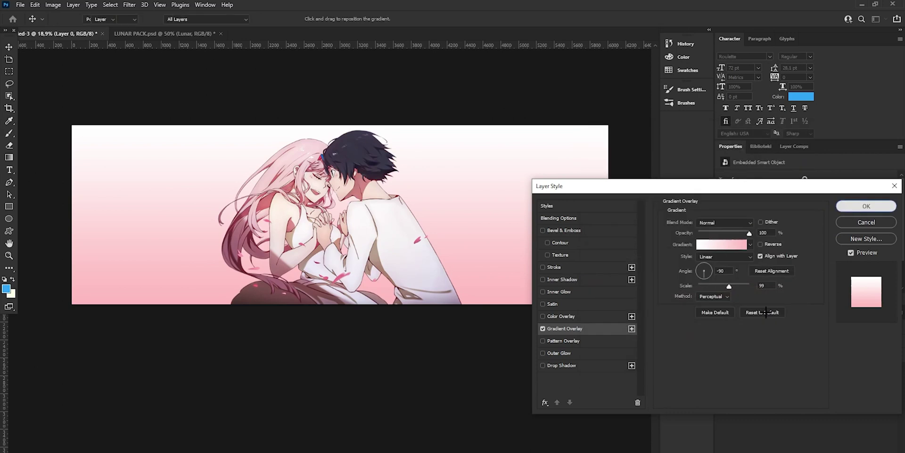
pyautogui.press('Return')
# Step: Start a new text layer above the Render layer using the Roulette font
pyautogui.click(789, 369)
pyautogui.click(9, 170)
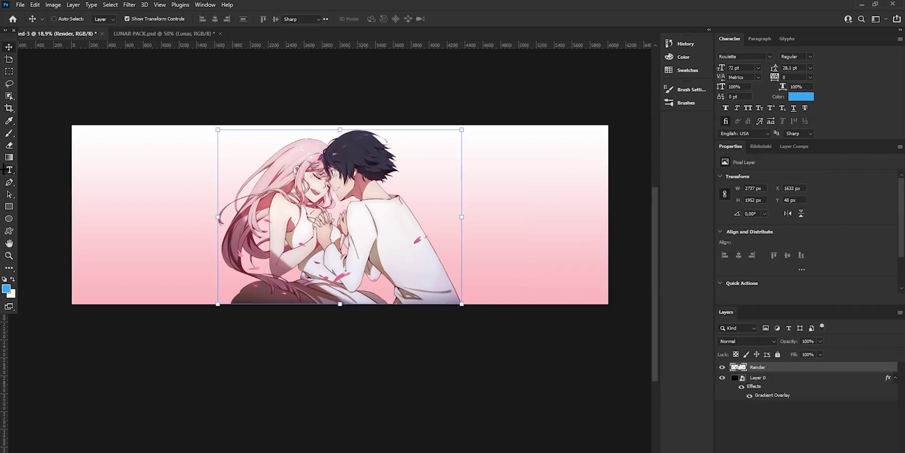
pyautogui.click(362, 233)
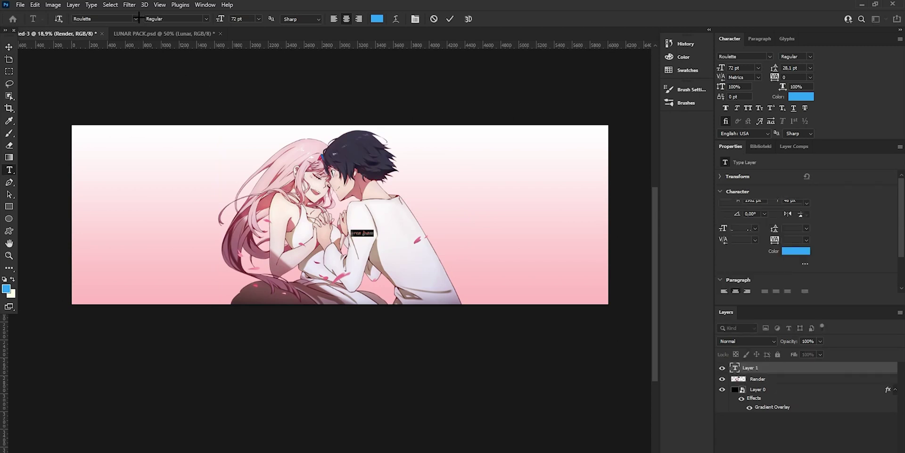
pyautogui.click(136, 18)
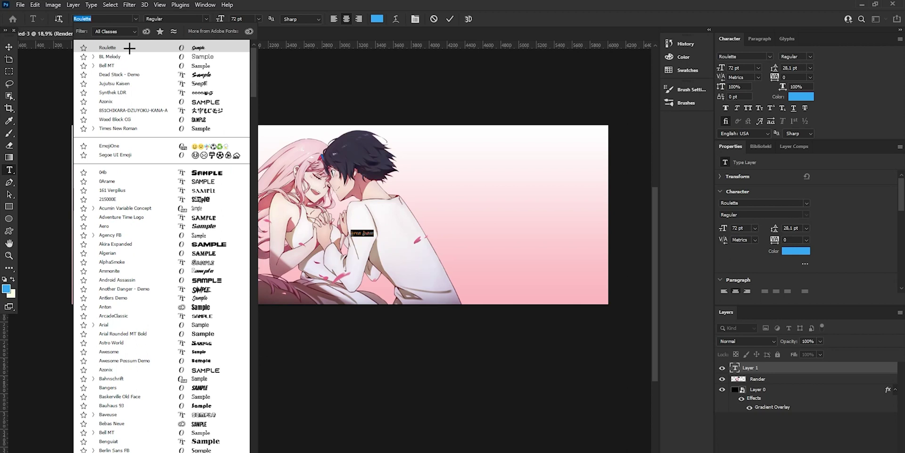
pyautogui.click(129, 47)
# Step: Enlarge the placeholder text to about 485 pt and position it over the dark-haired character's back
pyautogui.click(4, 46)
pyautogui.moveTo(374, 236); pyautogui.dragTo(506, 281)
pyautogui.click(467, 19)
pyautogui.press('Return')
pyautogui.moveTo(479, 168); pyautogui.dragTo(469, 135)
# Step: Replace the placeholder text with "Cute"
pyautogui.press('capslock')
pyautogui.doubleClick(735, 370)
pyautogui.write('Cute')
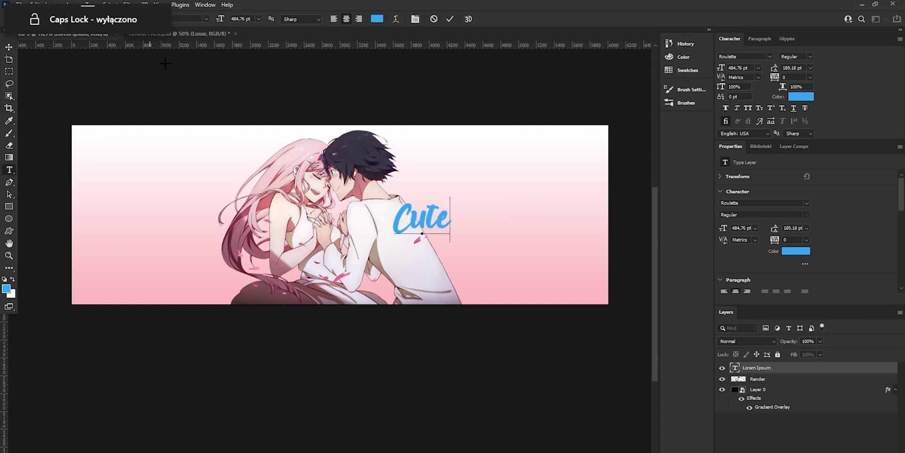
pyautogui.click(163, 12)
pyautogui.click(8, 47)
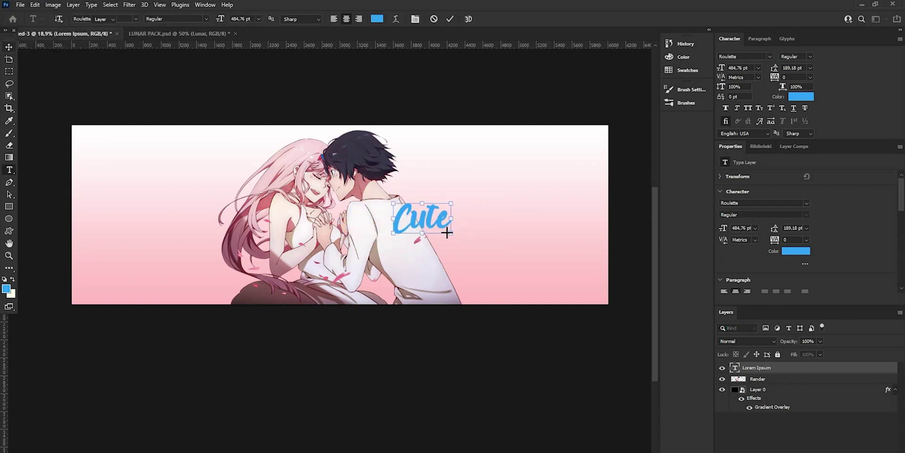
# Step: Scale the "Cute" text up to about 916 pt and move it up beside the couple, overlapping the white shirt
pyautogui.moveTo(443, 230); pyautogui.dragTo(558, 286)
pyautogui.click(467, 19)
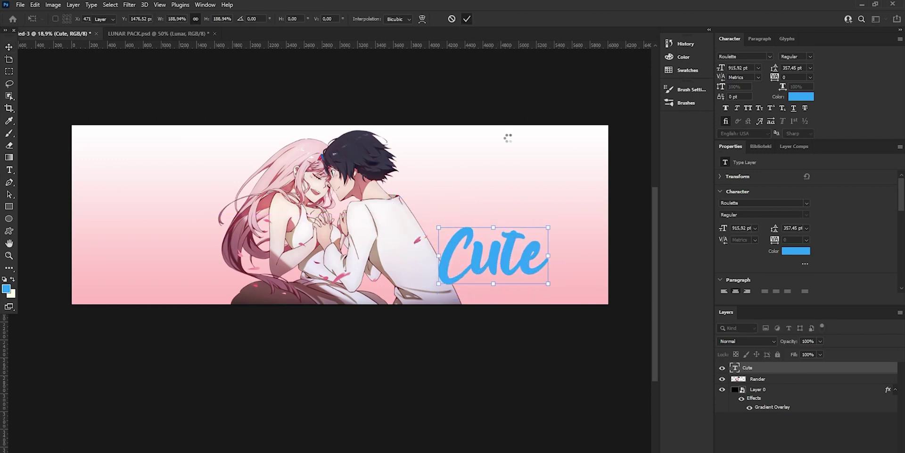
pyautogui.moveTo(520, 178); pyautogui.dragTo(462, 147)
# Step: Apply a linear white-to-pink gradient overlay at a -90° angle to the "Cute" text layer
pyautogui.click(8, 255)
pyautogui.moveTo(449, 212); pyautogui.dragTo(468, 212)
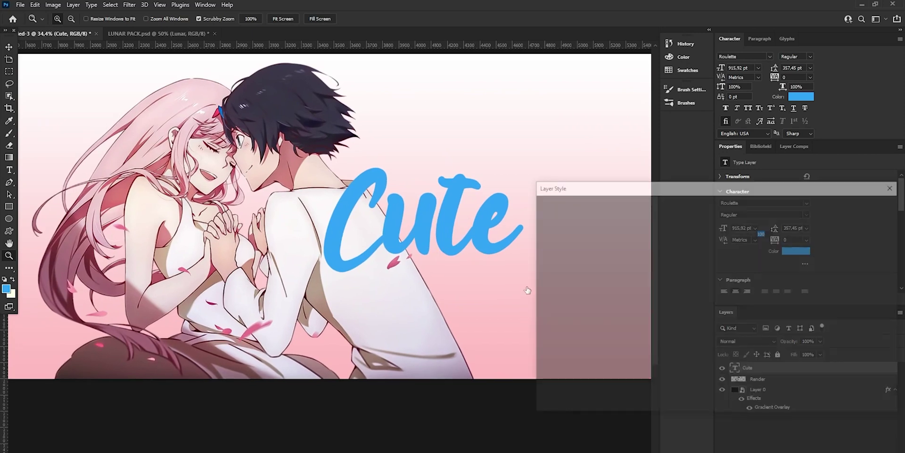
pyautogui.click(543, 305)
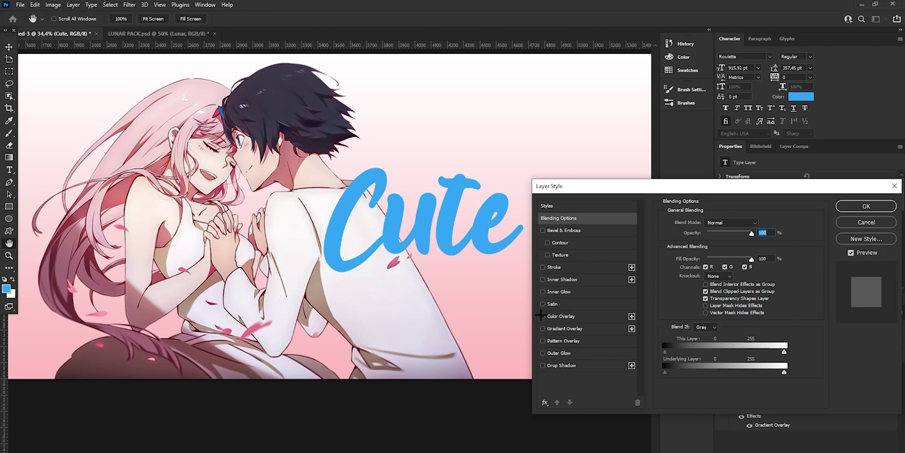
pyautogui.click(543, 315)
pyautogui.click(543, 316)
pyautogui.click(543, 328)
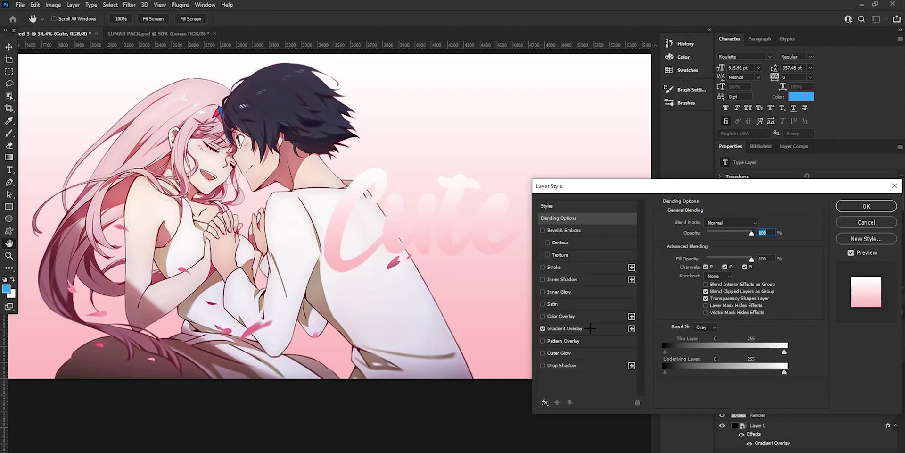
pyautogui.click(589, 328)
pyautogui.click(731, 271)
pyautogui.write('90')
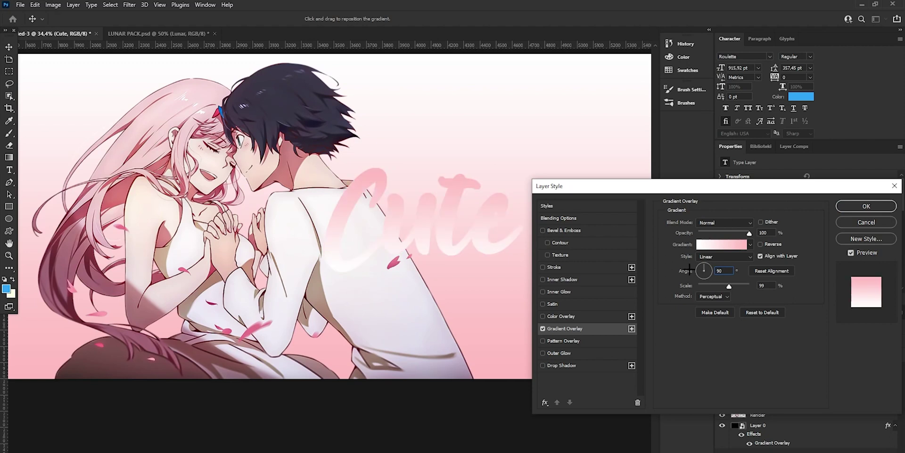
pyautogui.write('0')
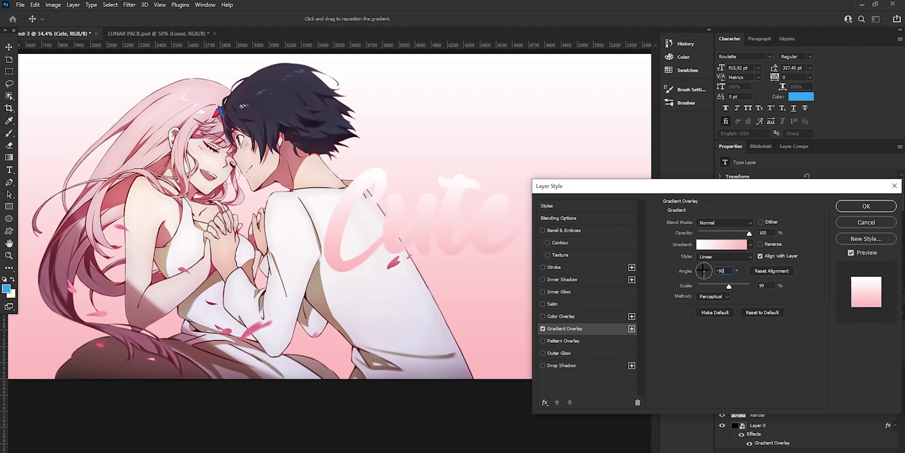
pyautogui.moveTo(728, 233); pyautogui.dragTo(765, 231)
pyautogui.click(867, 206)
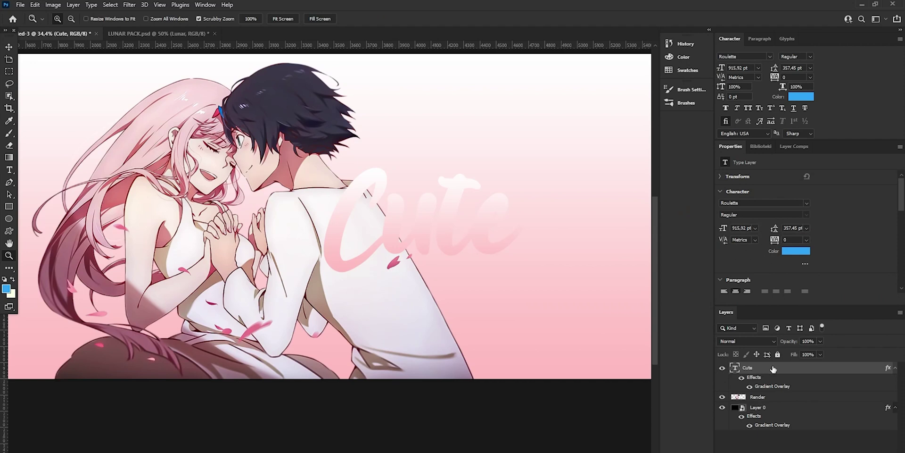
# Step: Try a solid-colour outside stroke of 16 px on the "Cute" text in a brown sampled from the dark skirt (#6d4848)
pyautogui.doubleClick(811, 367)
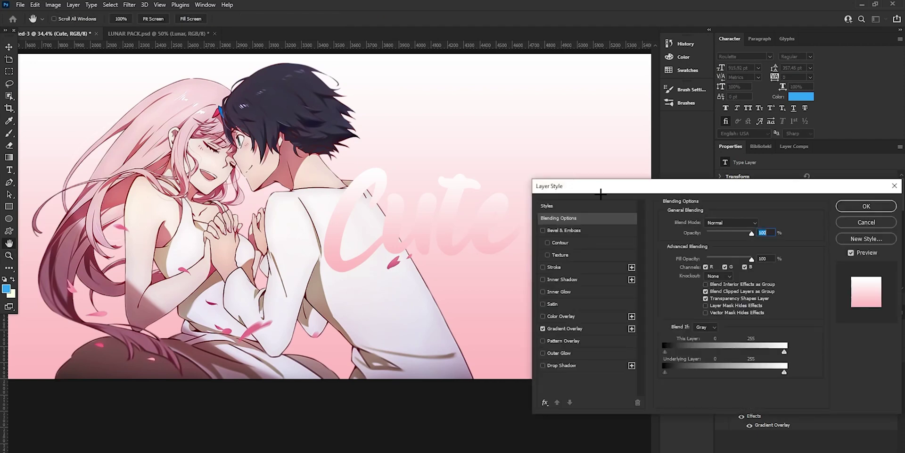
pyautogui.click(575, 252)
pyautogui.click(649, 251)
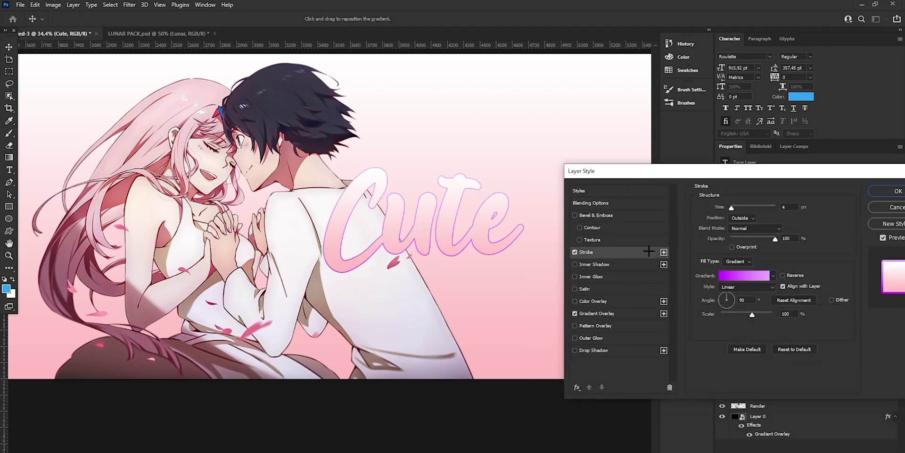
pyautogui.click(734, 262)
pyautogui.click(736, 270)
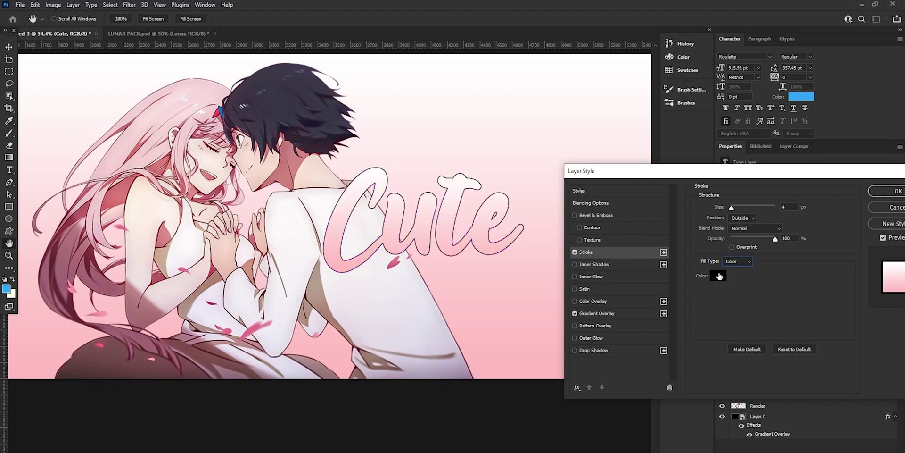
pyautogui.click(719, 276)
pyautogui.click(134, 363)
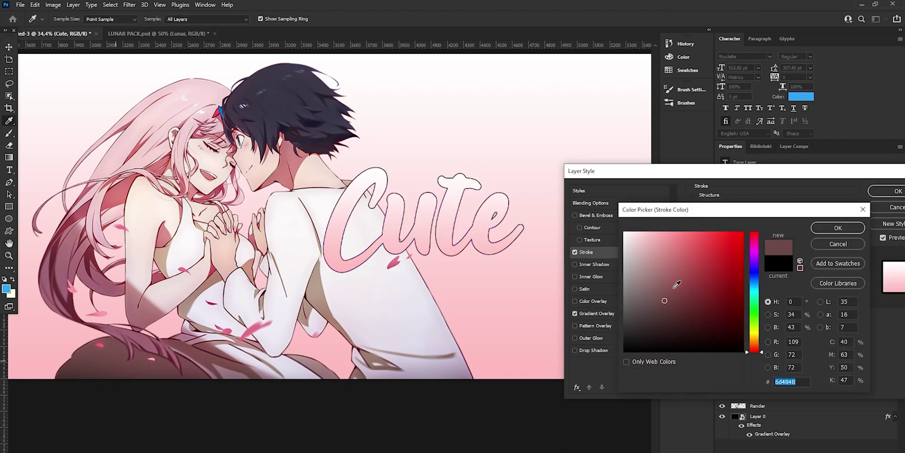
pyautogui.click(838, 228)
pyautogui.moveTo(732, 207); pyautogui.dragTo(736, 208)
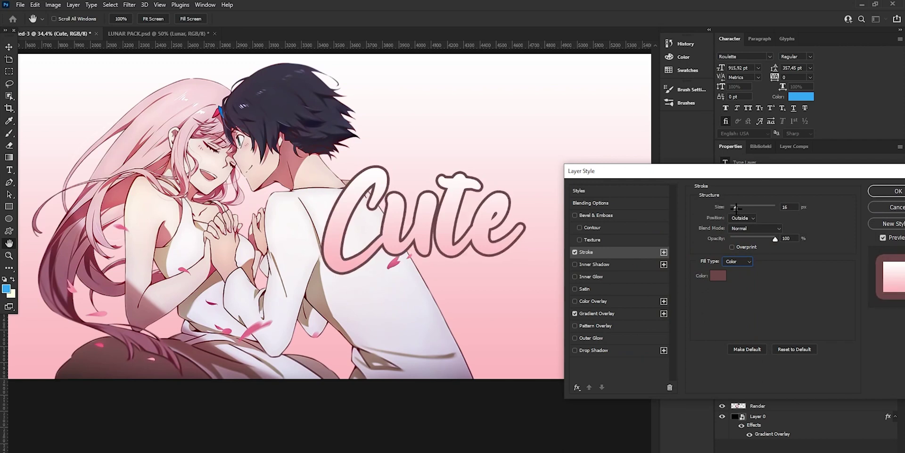
# Step: Turn off the brown stroke on the "Cute" text and apply the layer style
pyautogui.moveTo(677, 172); pyautogui.dragTo(578, 173)
pyautogui.click(476, 253)
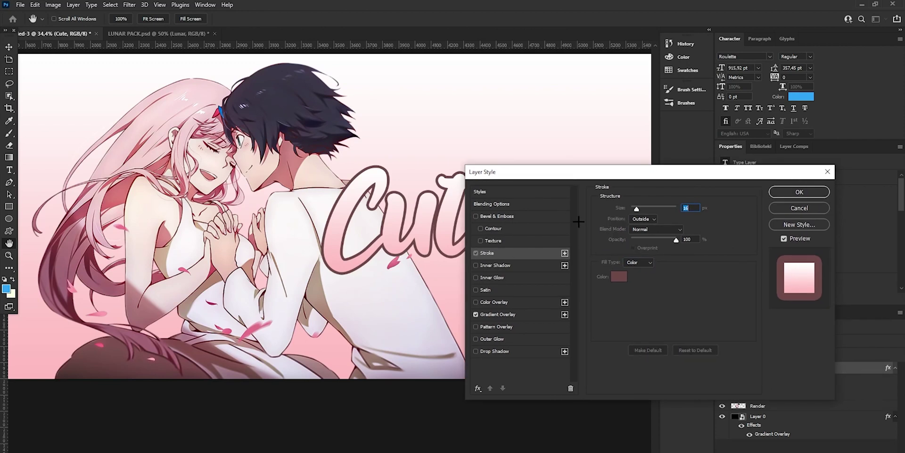
pyautogui.click(799, 191)
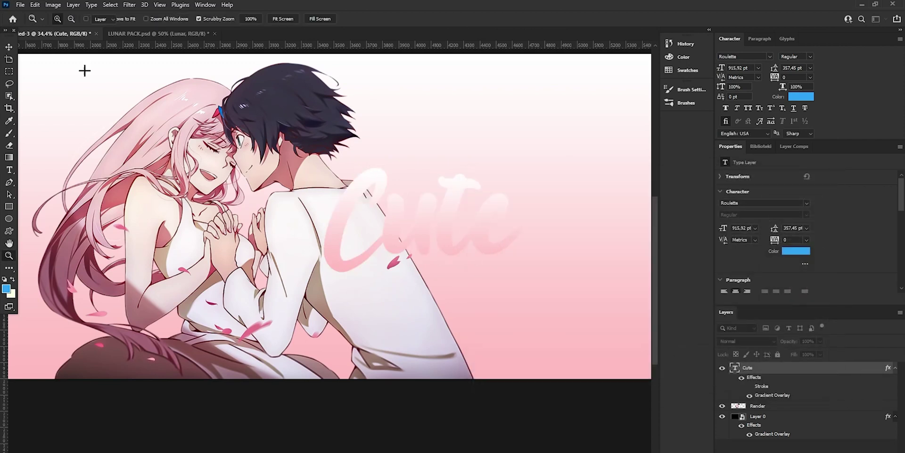
# Step: Convert the "Cute" text layer to a smart object and add a new empty layer clipped to it
pyautogui.press('v')
pyautogui.rightClick(877, 371)
pyautogui.click(797, 182)
pyautogui.hotkey('ctrl', 'shift', 'alt', 'n')
pyautogui.rightClick(767, 367)
pyautogui.click(804, 272)
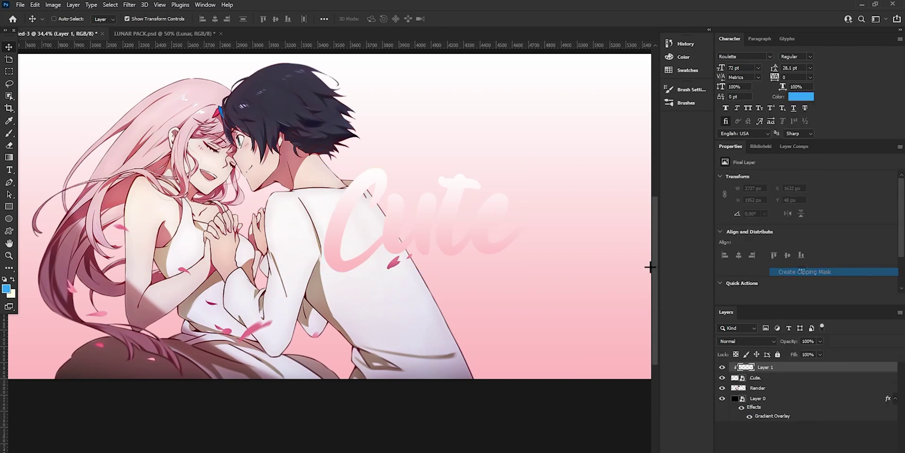
# Step: Select the lower half of the lettering with the Lasso and cover it with a pink #ff999e Solid Color fill
pyautogui.press('l')
pyautogui.moveTo(540, 256)
pyautogui.mouseDown()
pyautogui.moveTo(416, 225)
pyautogui.moveTo(290, 228)
pyautogui.moveTo(319, 319)
pyautogui.moveTo(549, 295)
pyautogui.mouseUp()
pyautogui.click(824, 451)
pyautogui.click(849, 321)
pyautogui.click(144, 367)
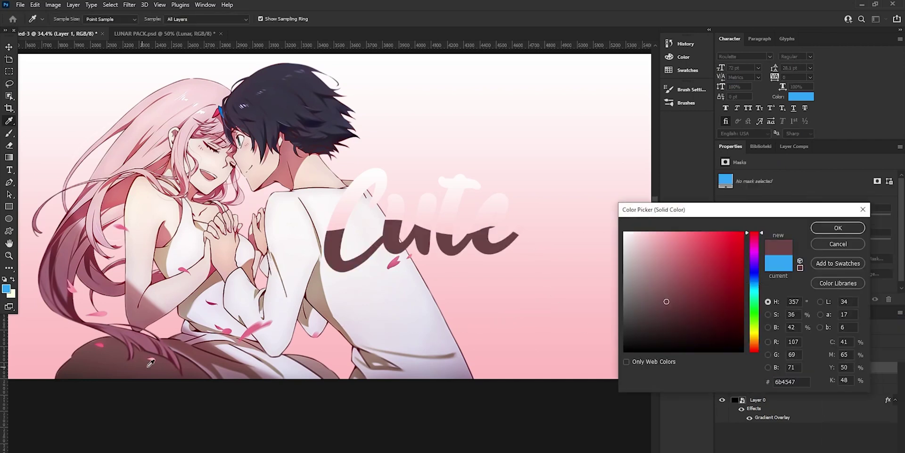
pyautogui.moveTo(672, 285); pyautogui.dragTo(670, 235)
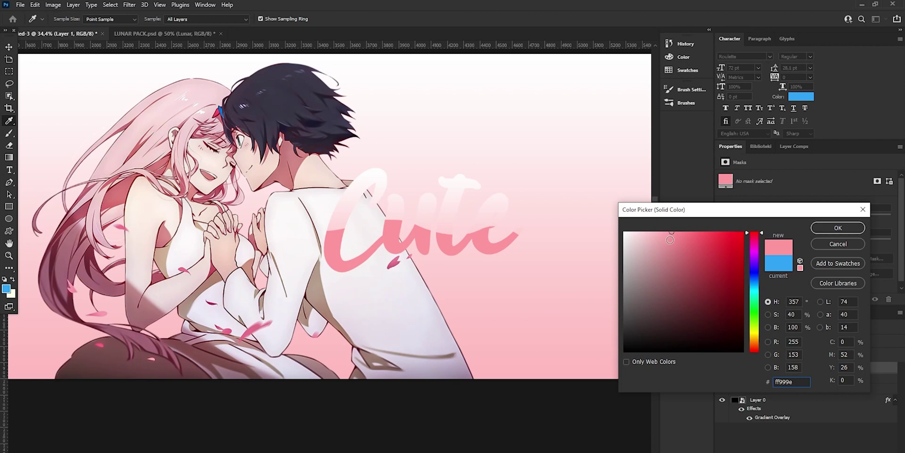
pyautogui.click(825, 228)
# Step: Rotate the pink colour fill about -3.5° and shift it so it covers the lower part of the letters
pyautogui.press('v')
pyautogui.moveTo(560, 219); pyautogui.dragTo(541, 226)
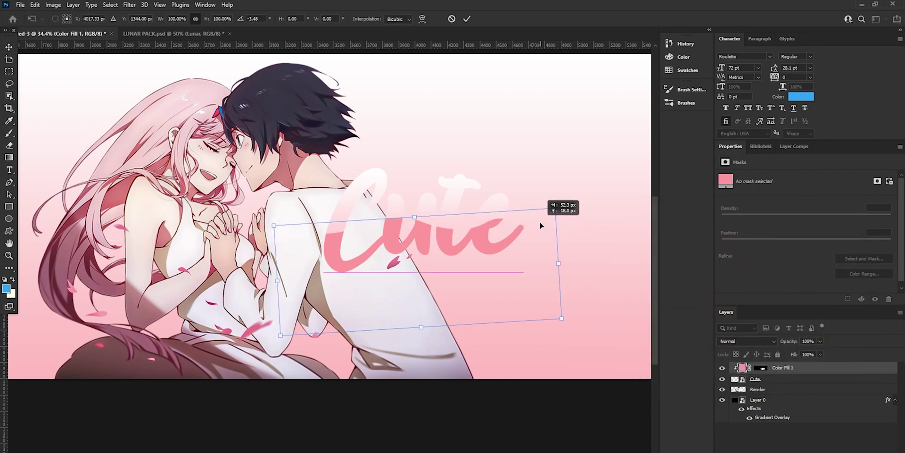
pyautogui.click(467, 19)
# Step: Combine the pink colour fill and the "Cute" layer into one smart object
pyautogui.keyDown('shift'); pyautogui.click(782, 380); pyautogui.keyUp('shift')
pyautogui.rightClick(783, 380)
pyautogui.click(714, 171)
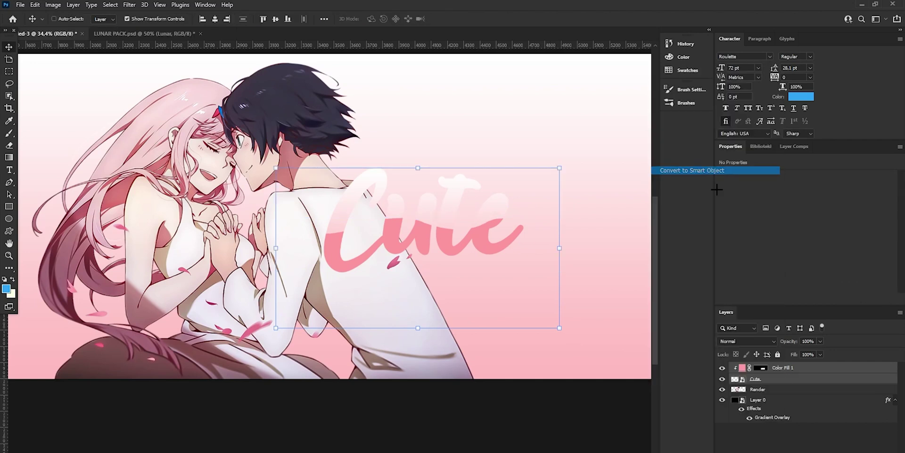
# Step: Add a white (#ffffff) outside stroke to the combined lettering and make it thinner than 16 px
pyautogui.doubleClick(826, 372)
pyautogui.moveTo(568, 171); pyautogui.dragTo(658, 163)
pyautogui.click(564, 244)
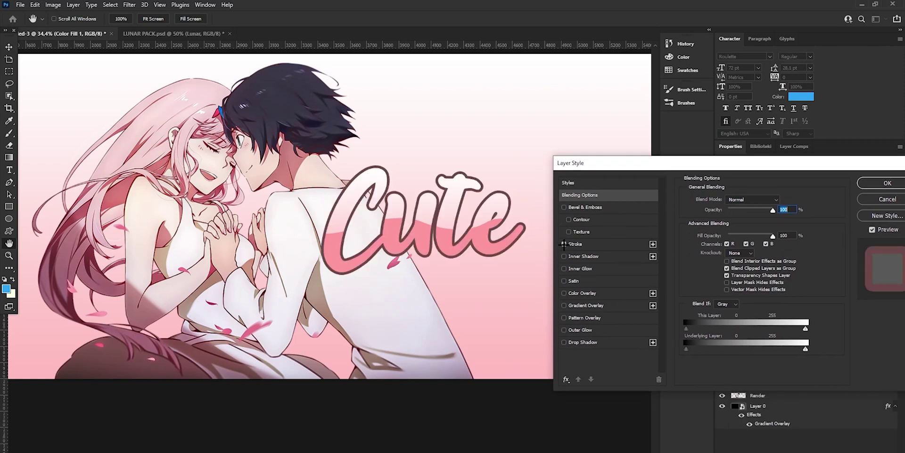
pyautogui.click(593, 244)
pyautogui.click(705, 266)
pyautogui.write('ffffff')
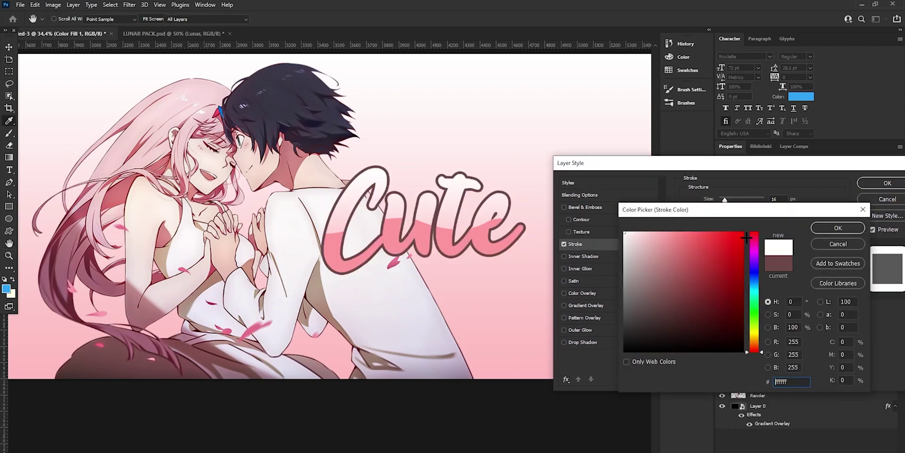
pyautogui.click(838, 229)
pyautogui.moveTo(726, 199); pyautogui.dragTo(723, 197)
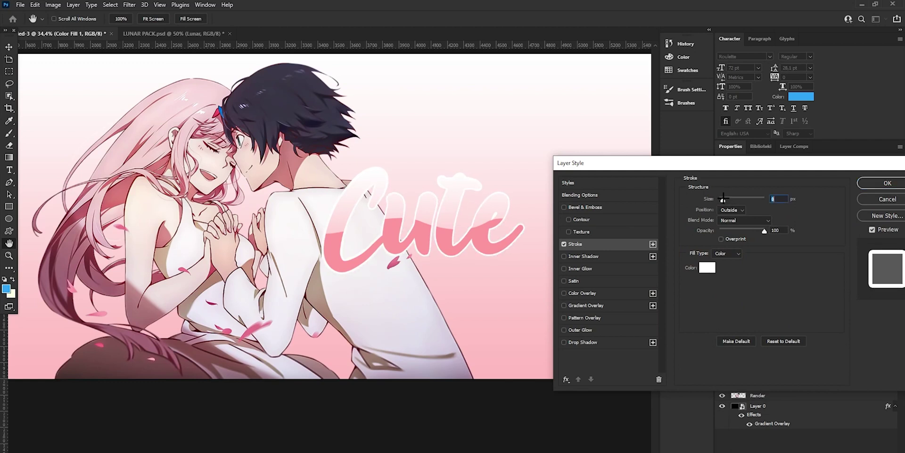
# Step: Change the lettering's stroke colour to a very pale pink, #fff5f5
pyautogui.click(707, 267)
pyautogui.click(640, 234)
pyautogui.moveTo(640, 235)
pyautogui.mouseDown()
pyautogui.moveTo(636, 229)
pyautogui.moveTo(658, 230)
pyautogui.mouseUp()
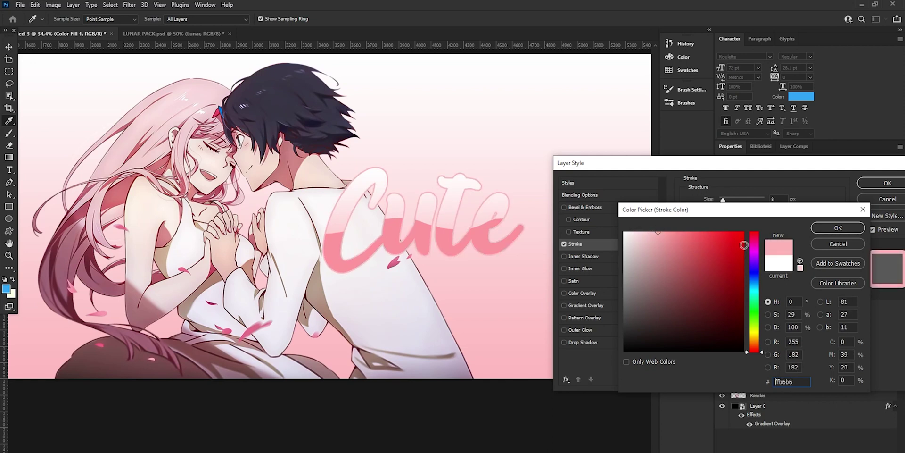
pyautogui.moveTo(626, 231)
pyautogui.mouseDown()
pyautogui.moveTo(639, 237)
pyautogui.moveTo(627, 230)
pyautogui.mouseUp()
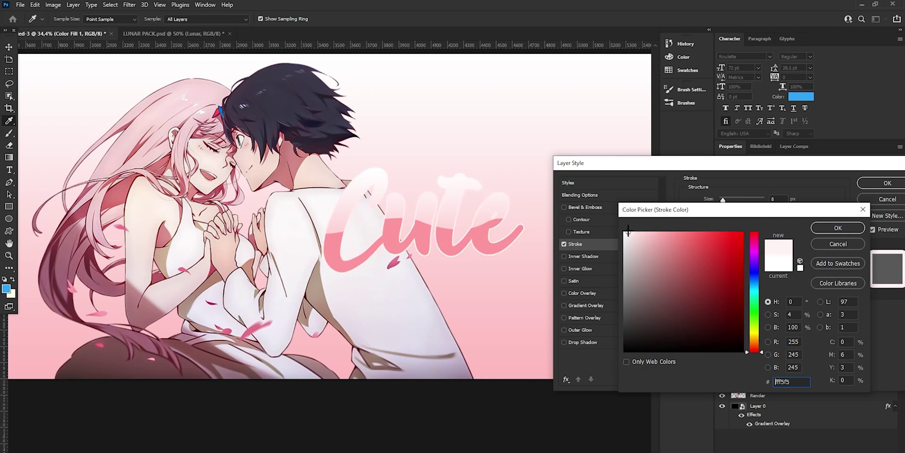
pyautogui.click(828, 228)
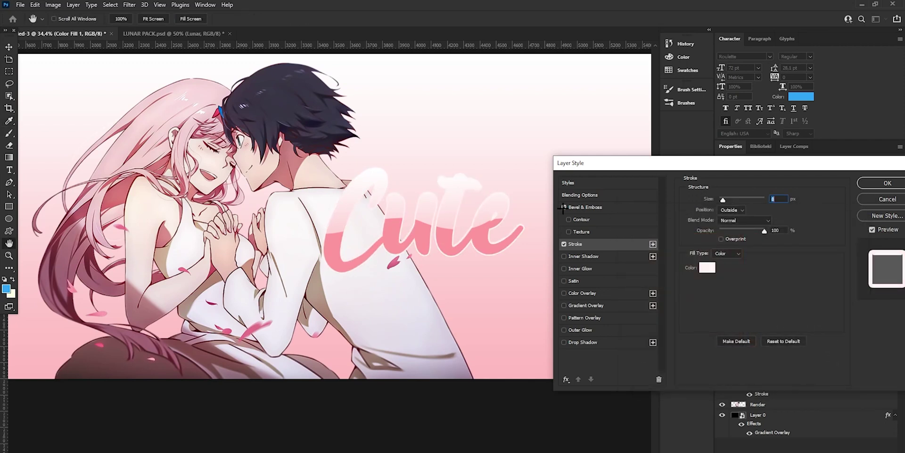
# Step: Convert the pale-stroked lettering to a smart object and add an outside stroke in dark maroon #613f42
pyautogui.moveTo(683, 161); pyautogui.dragTo(514, 177)
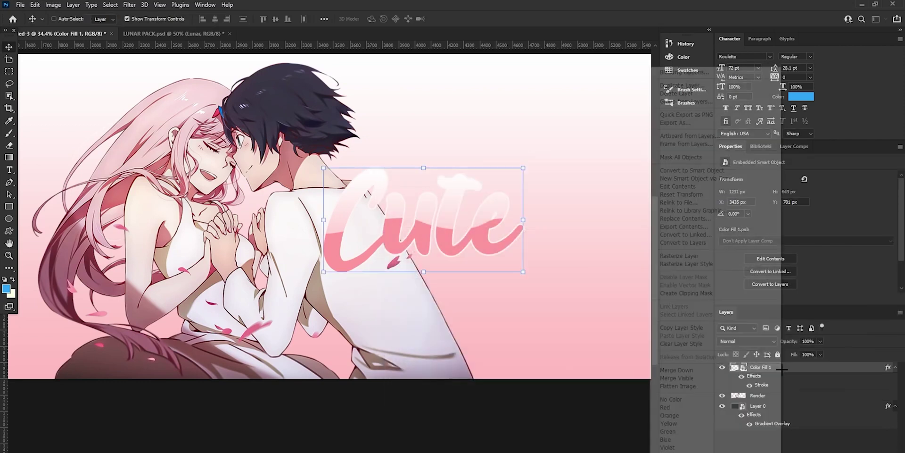
pyautogui.click(699, 171)
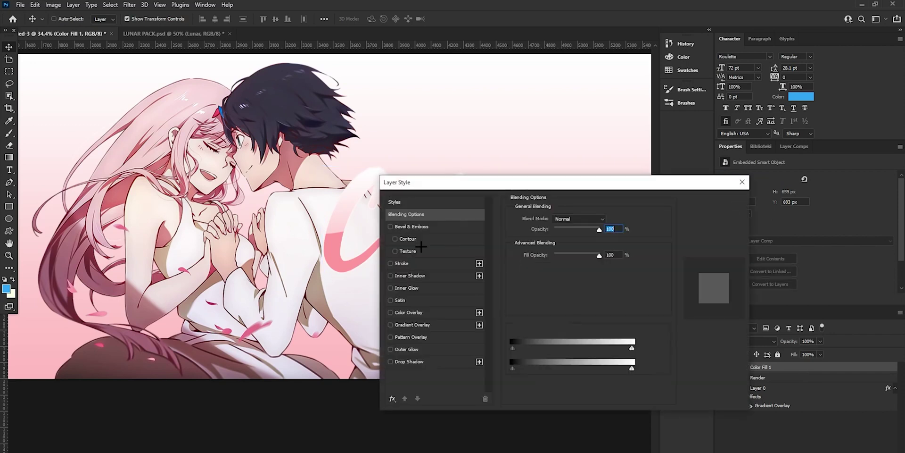
pyautogui.moveTo(474, 178); pyautogui.dragTo(465, 153)
pyautogui.click(737, 153)
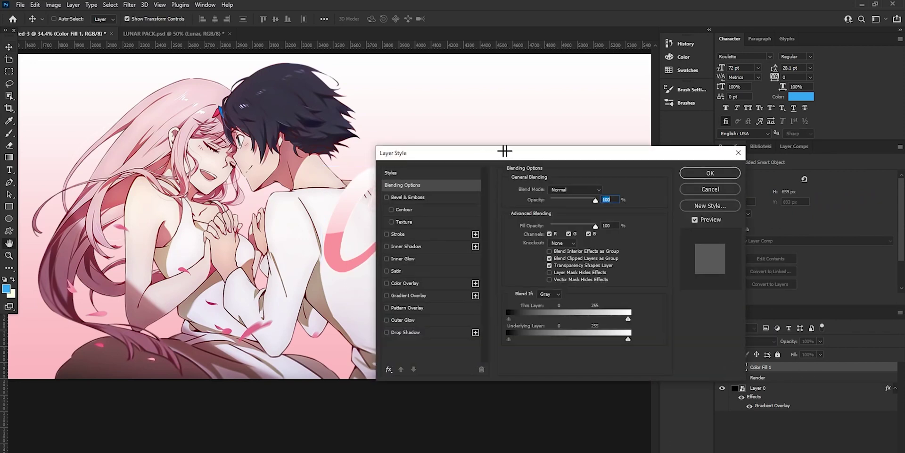
pyautogui.moveTo(503, 148); pyautogui.dragTo(668, 147)
pyautogui.click(557, 228)
pyautogui.click(612, 228)
pyautogui.click(701, 252)
pyautogui.click(666, 306)
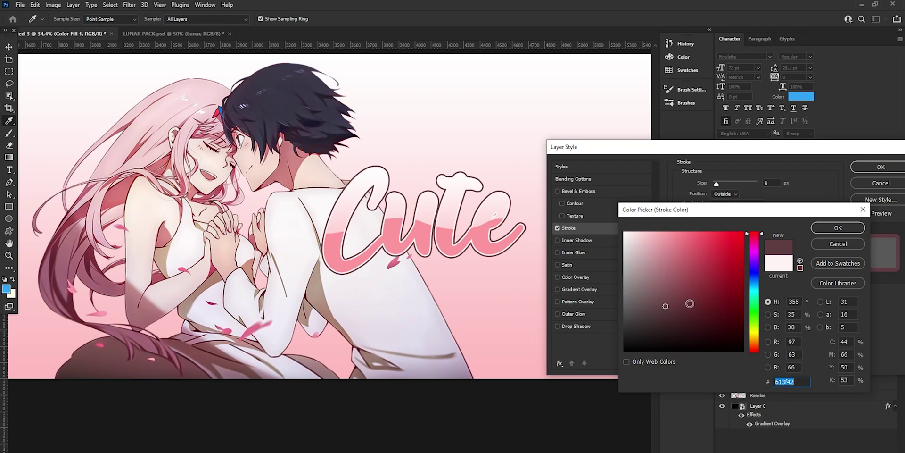
pyautogui.click(839, 227)
# Step: Set the lettering's dark outer stroke to 13 px and lighten its colour to #75494d
pyautogui.moveTo(716, 183); pyautogui.dragTo(718, 184)
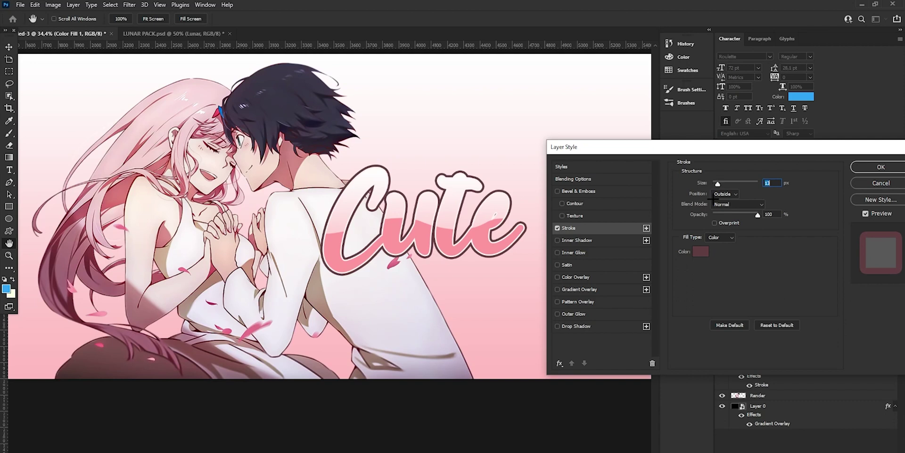
pyautogui.click(700, 251)
pyautogui.moveTo(660, 307)
pyautogui.mouseDown()
pyautogui.moveTo(658, 279)
pyautogui.moveTo(656, 300)
pyautogui.moveTo(668, 306)
pyautogui.moveTo(669, 297)
pyautogui.mouseUp()
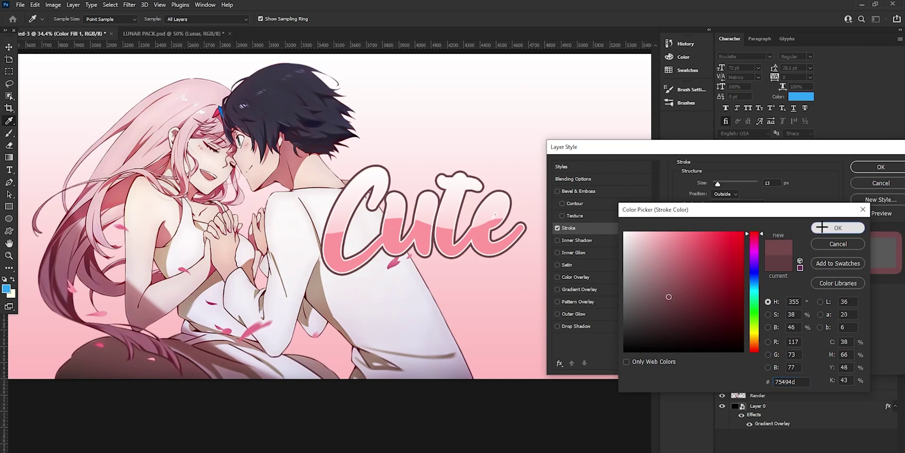
pyautogui.click(822, 227)
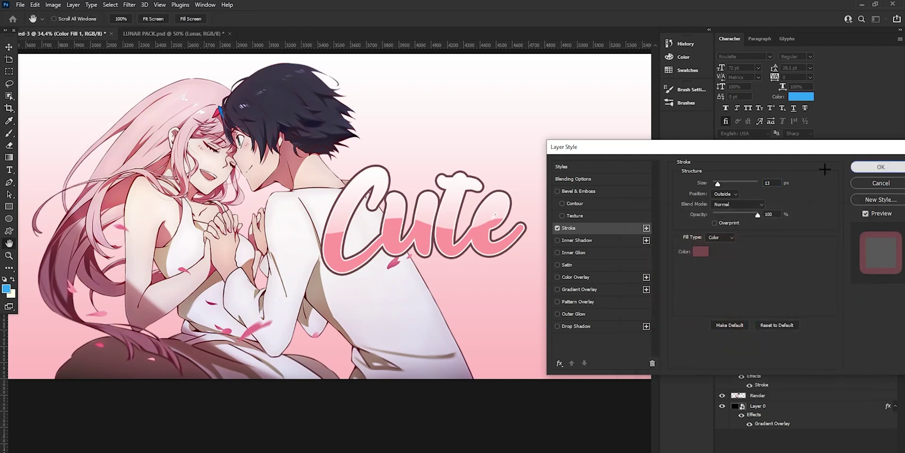
pyautogui.click(879, 167)
# Step: Convert the lettering with its dark stroke into a new smart object
pyautogui.press('z')
pyautogui.moveTo(445, 207); pyautogui.dragTo(497, 196)
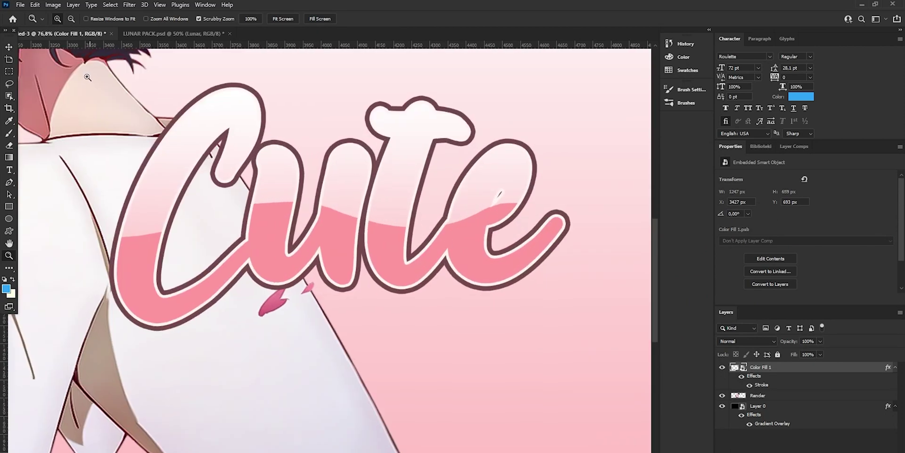
pyautogui.press('v')
pyautogui.rightClick(788, 366)
pyautogui.click(696, 171)
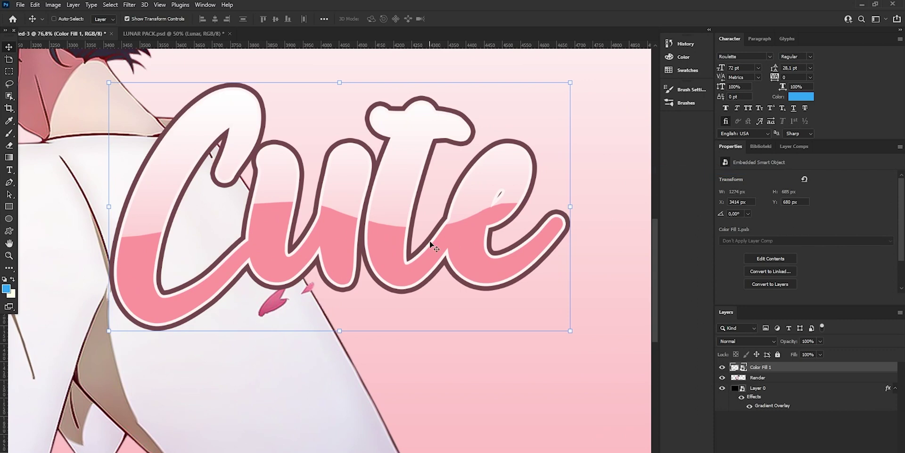
# Step: Duplicate the lettering layer and shift the lower copy straight down by about 47 px
pyautogui.hotkey('ctrl', 'j')
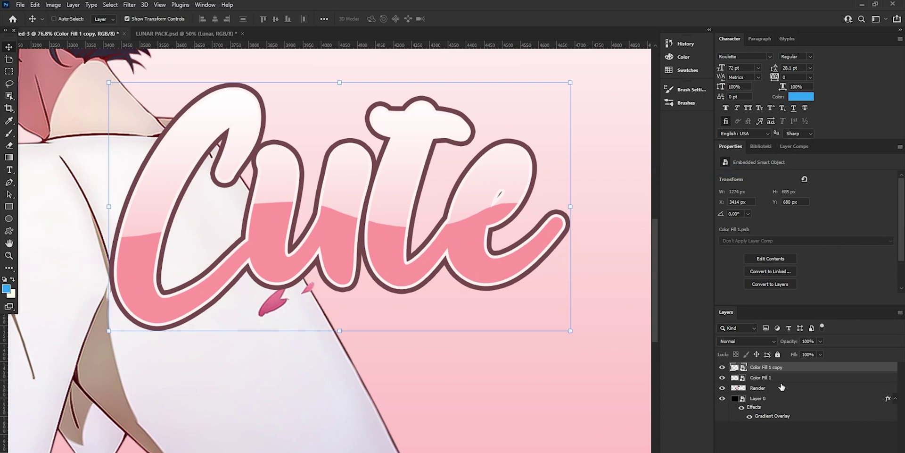
pyautogui.click(745, 380)
pyautogui.moveTo(356, 263); pyautogui.dragTo(356, 279)
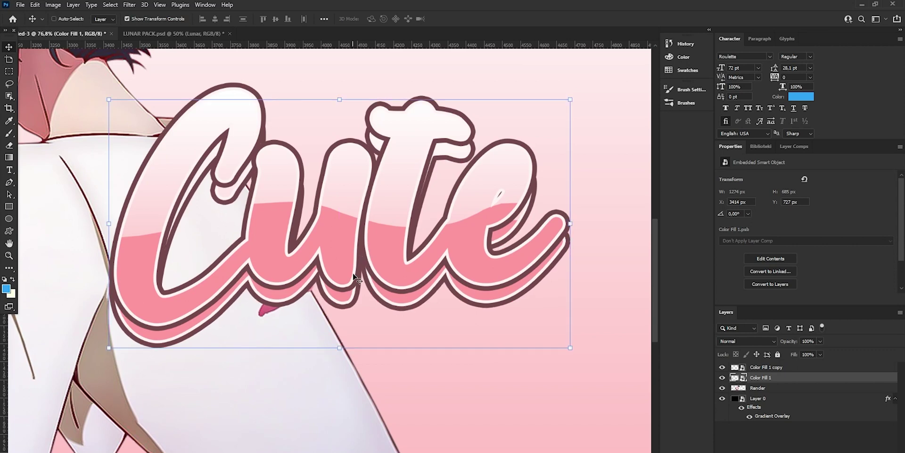
# Step: Apply a dusky red colour overlay, #a85458, to the lower copy of the lettering
pyautogui.rightClick(776, 380)
pyautogui.click(759, 172)
pyautogui.click(542, 277)
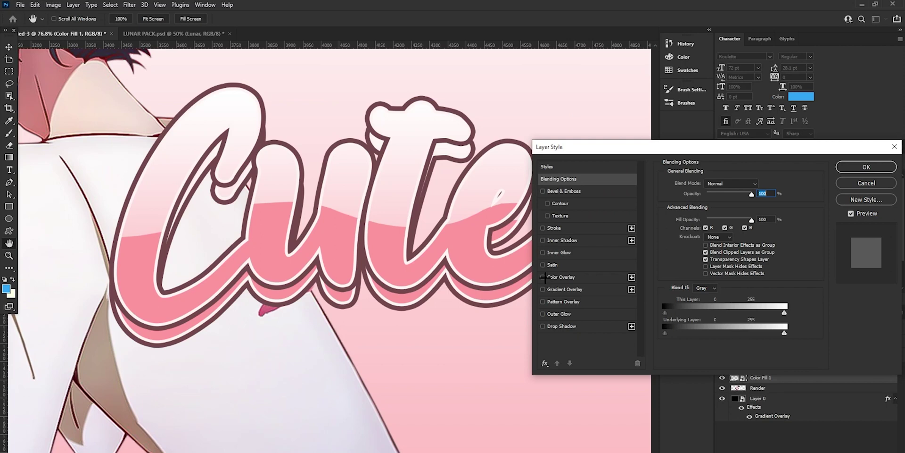
pyautogui.click(603, 278)
pyautogui.click(761, 184)
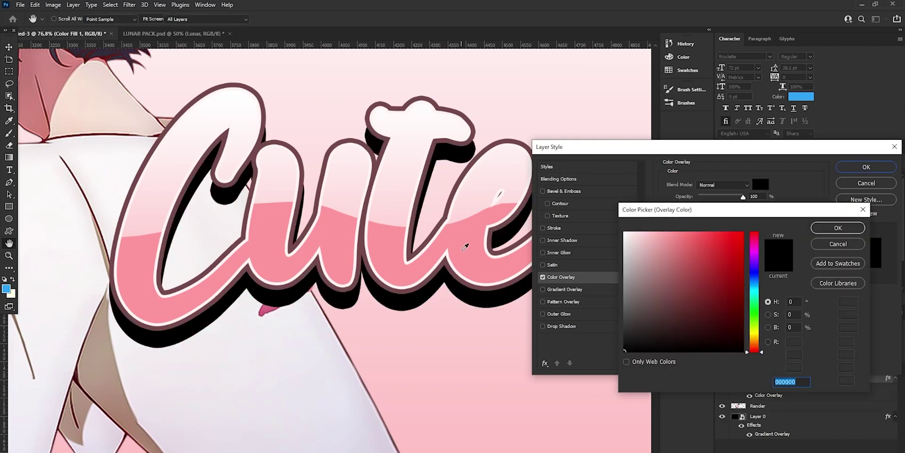
pyautogui.click(477, 248)
pyautogui.click(687, 233)
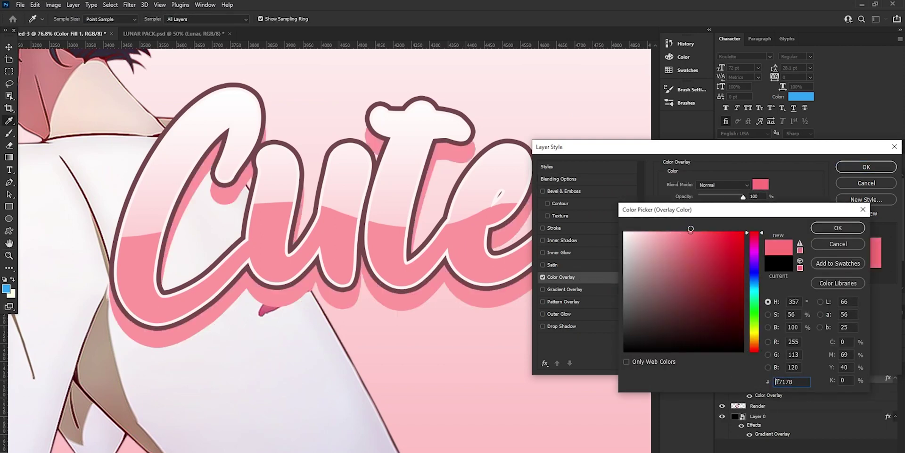
pyautogui.click(678, 267)
pyautogui.click(684, 272)
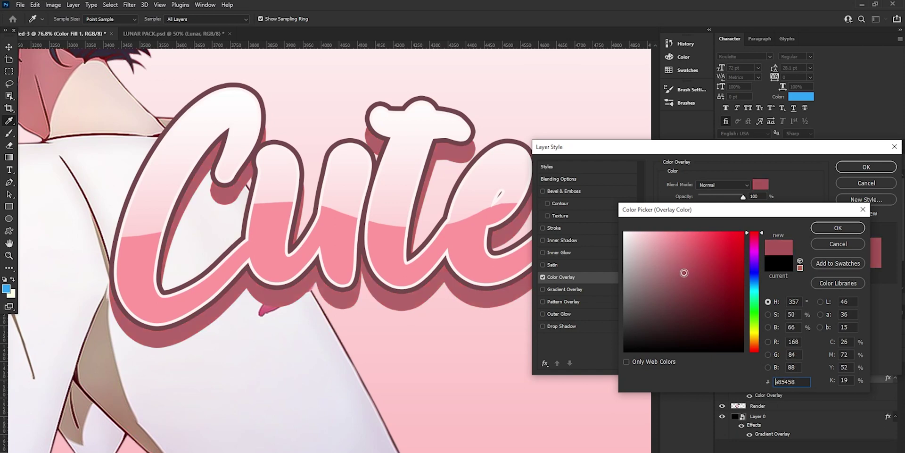
pyautogui.click(838, 228)
pyautogui.click(867, 167)
# Step: Add a 7 px outside stroke in pale pink #ffeaec to the lower copy of the lettering
pyautogui.click(10, 254)
pyautogui.moveTo(485, 245); pyautogui.dragTo(537, 252)
pyautogui.moveTo(445, 266); pyautogui.dragTo(453, 218)
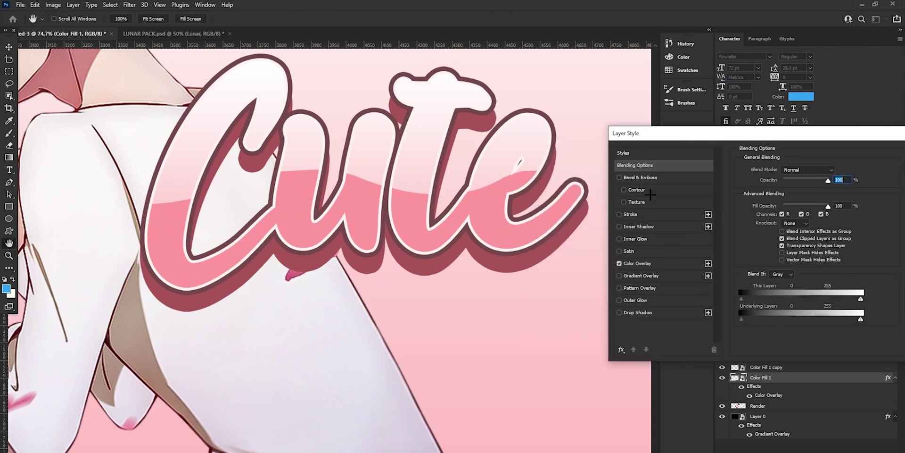
pyautogui.click(619, 214)
pyautogui.click(657, 215)
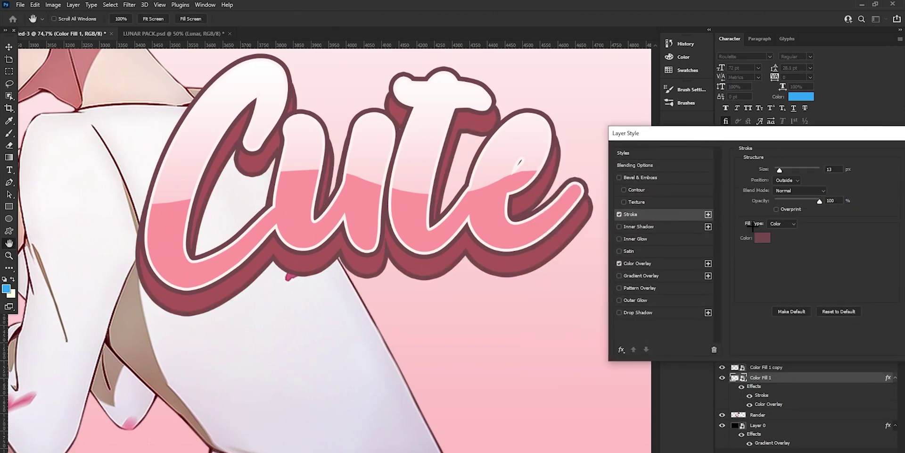
pyautogui.click(777, 239)
pyautogui.click(626, 233)
pyautogui.moveTo(643, 239)
pyautogui.mouseDown()
pyautogui.moveTo(642, 226)
pyautogui.moveTo(633, 231)
pyautogui.mouseUp()
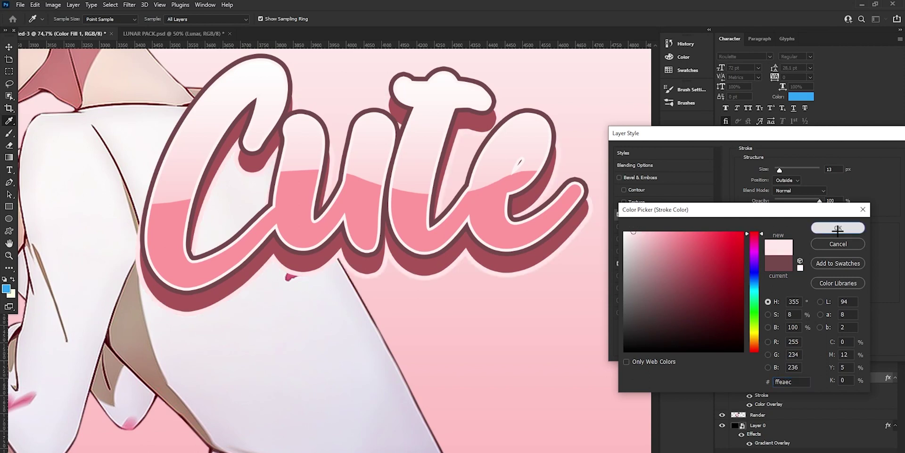
pyautogui.click(838, 228)
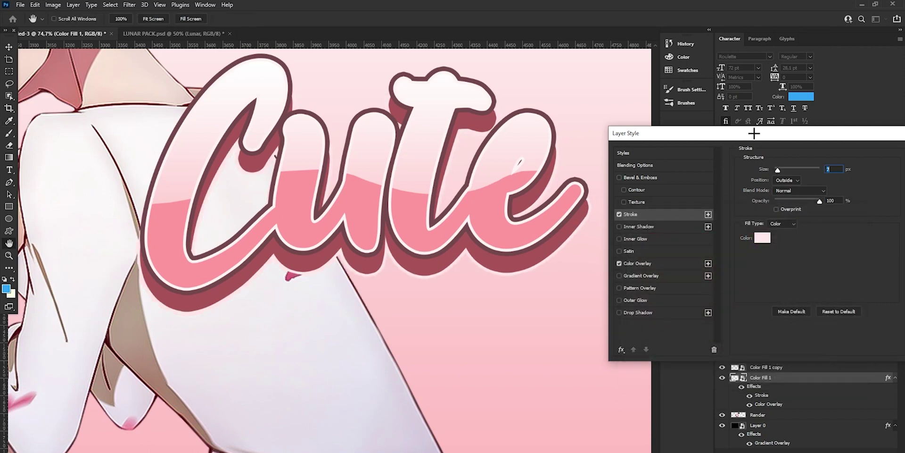
pyautogui.moveTo(755, 133); pyautogui.dragTo(613, 141)
pyautogui.click(818, 161)
# Step: Copy the white paint splatter from LUNAR PACK.psd and paste it into the banner directly above the Layer 0 background
pyautogui.moveTo(421, 214); pyautogui.dragTo(385, 212)
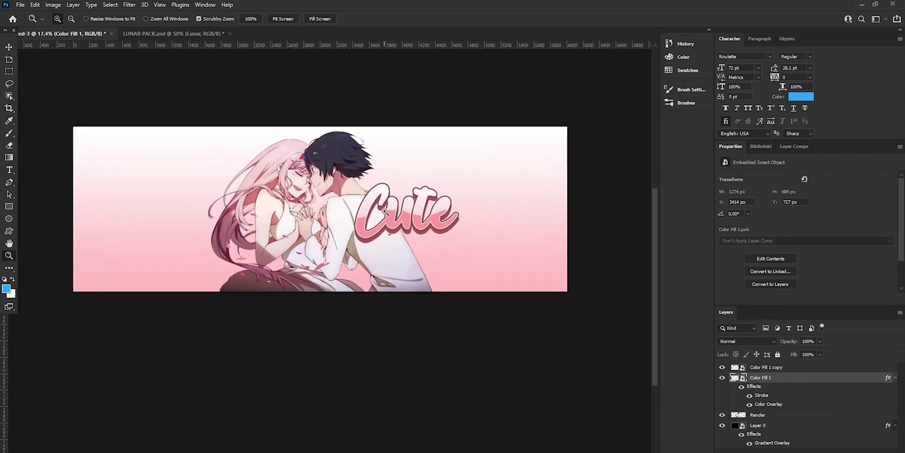
pyautogui.press('v')
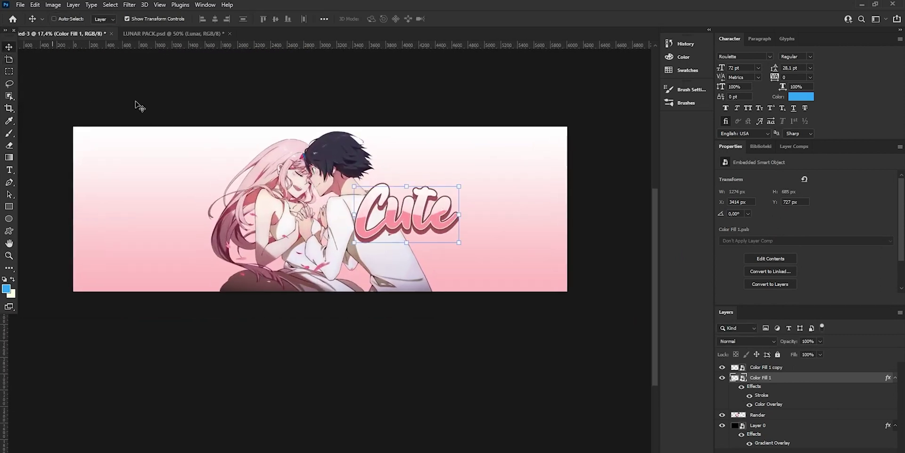
pyautogui.click(778, 436)
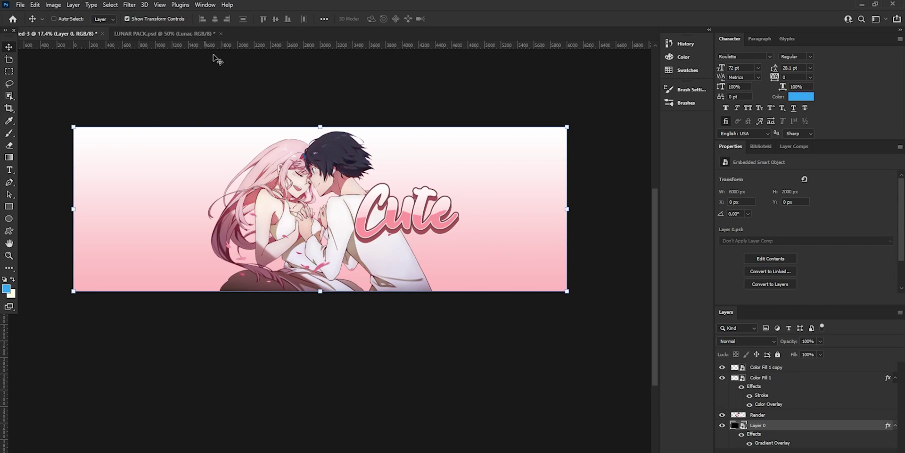
pyautogui.click(175, 34)
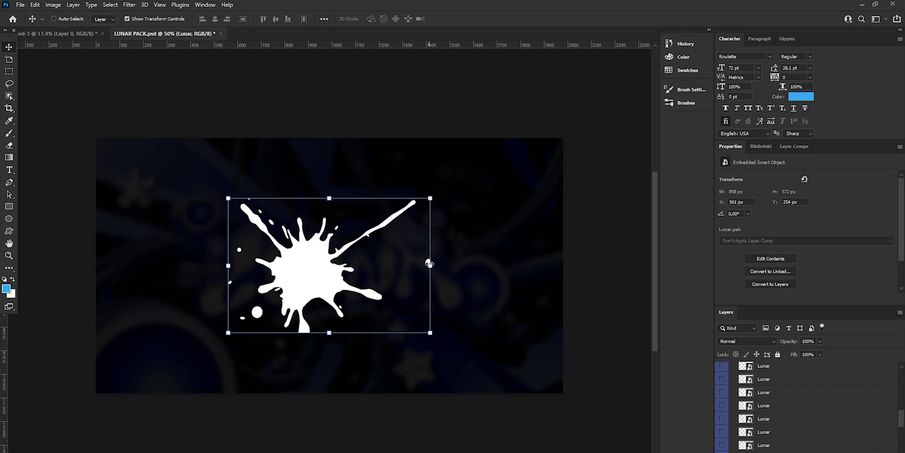
pyautogui.click(74, 35)
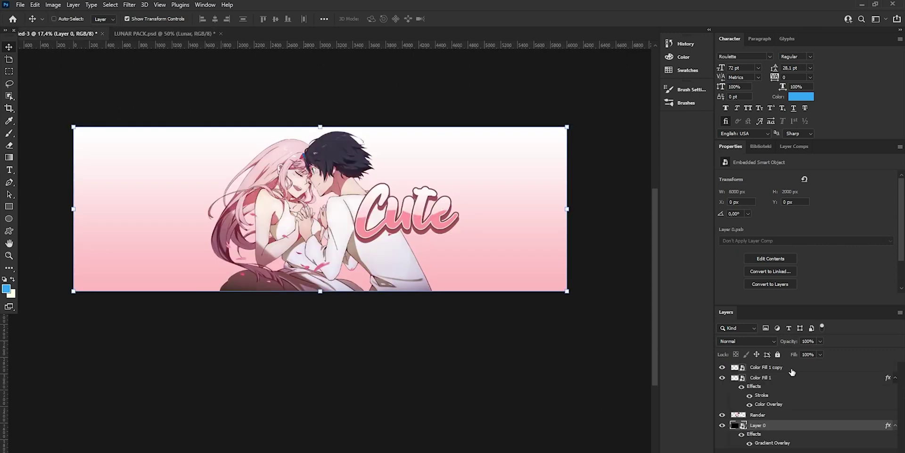
pyautogui.hotkey('ctrl', 'v')
# Step: Enlarge the splatter to about 3101 × 2262 px, rotate it about -5.9° and place its streak at the banner's lower right
pyautogui.moveTo(334, 209); pyautogui.dragTo(564, 216)
pyautogui.moveTo(514, 217); pyautogui.dragTo(478, 314)
pyautogui.moveTo(540, 279); pyautogui.dragTo(542, 263)
pyautogui.moveTo(472, 285); pyautogui.dragTo(510, 281)
pyautogui.click(467, 19)
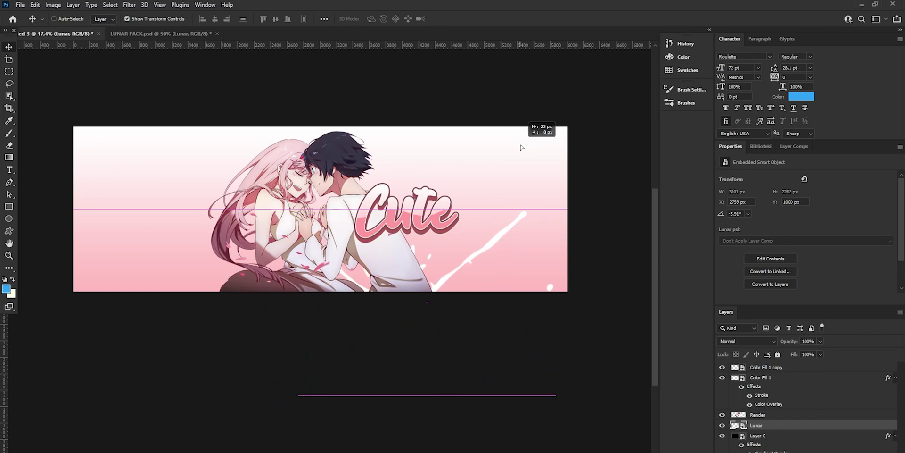
# Step: Recolour the splatter with a pink colour overlay, #ff8d93
pyautogui.moveTo(608, 145); pyautogui.dragTo(723, 141)
pyautogui.click(596, 268)
pyautogui.click(644, 267)
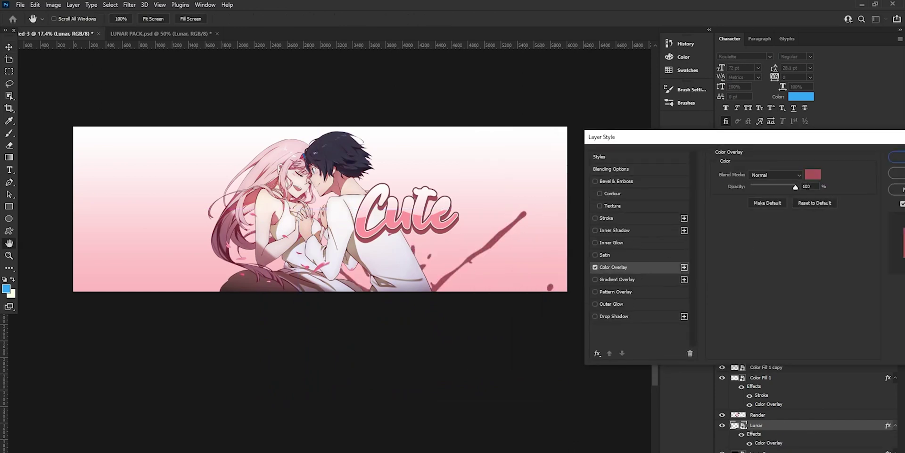
pyautogui.click(815, 174)
pyautogui.click(426, 218)
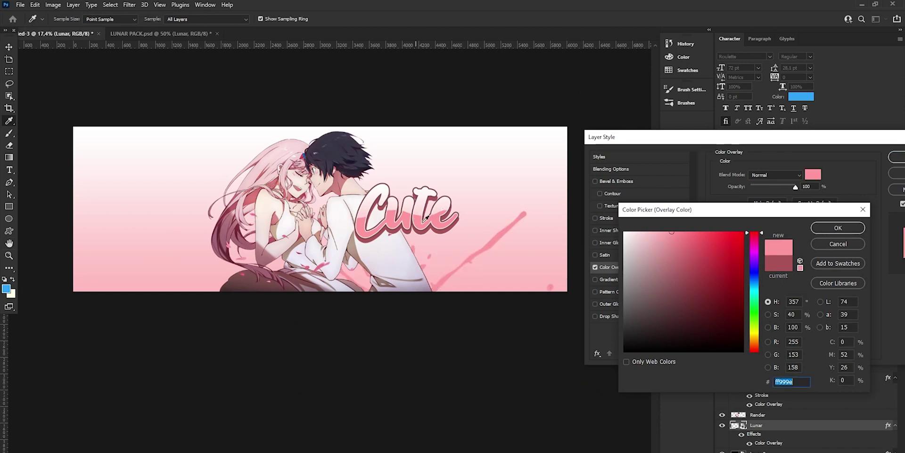
pyautogui.click(646, 231)
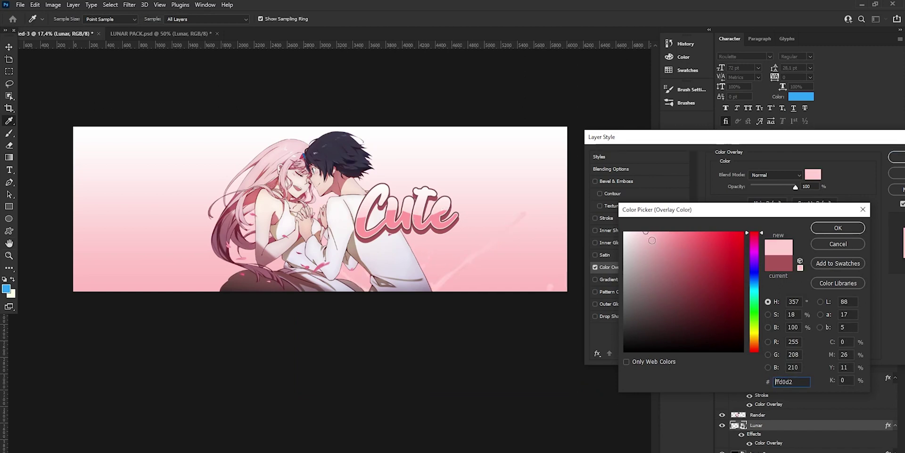
pyautogui.click(662, 233)
pyautogui.moveTo(660, 237)
pyautogui.mouseDown()
pyautogui.moveTo(631, 232)
pyautogui.moveTo(678, 227)
pyautogui.mouseUp()
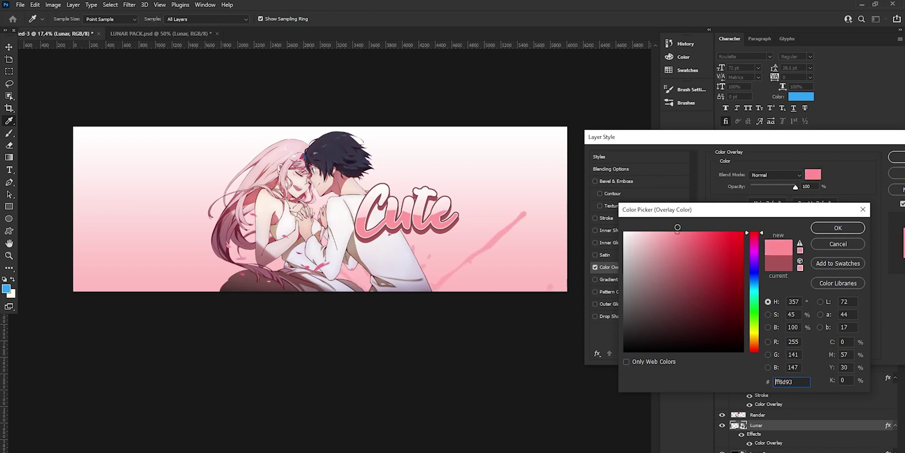
pyautogui.click(828, 227)
pyautogui.moveTo(725, 138); pyautogui.dragTo(554, 146)
pyautogui.click(752, 174)
# Step: Duplicate the pink splatter several times and spread the copies around the characters, including the banner's lower left
pyautogui.hotkey('ctrl', 'j')
pyautogui.moveTo(440, 304); pyautogui.dragTo(132, 304)
pyautogui.hotkey('ctrl', 'j')
pyautogui.hotkey('ctrl', 'j')
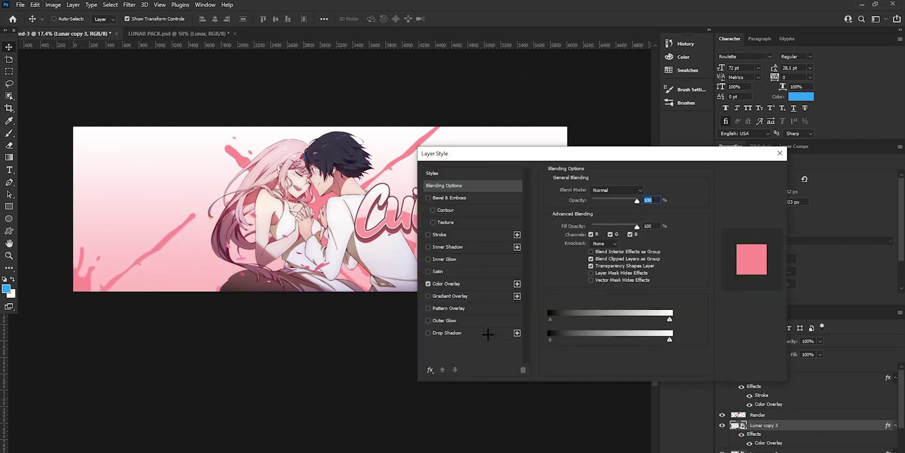
# Step: Change the lower-left splatter's colour overlay to white #ffffff and place another white copy below and beside it
pyautogui.click(487, 285)
pyautogui.click(645, 192)
pyautogui.write('ffffff')
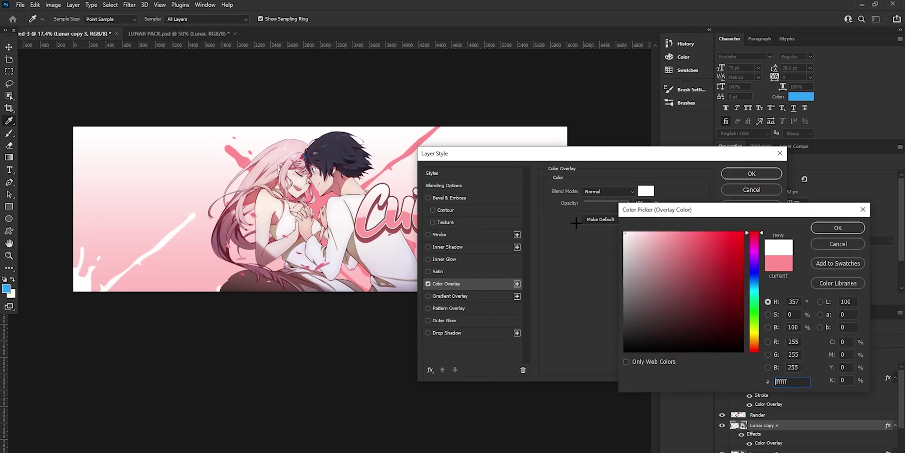
pyautogui.click(838, 227)
pyautogui.click(752, 173)
pyautogui.moveTo(429, 279); pyautogui.dragTo(434, 278)
pyautogui.moveTo(164, 307); pyautogui.dragTo(173, 349)
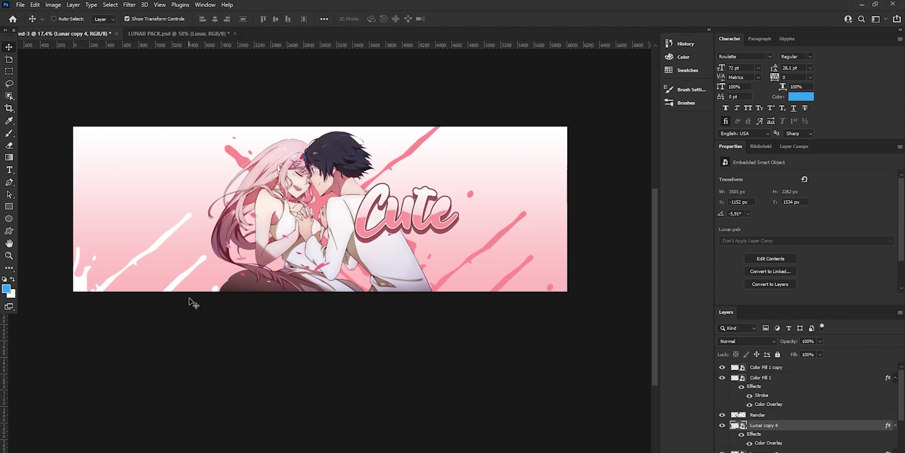
# Step: Convert the lowest white splatter copy to a smart object and set its blend mode to Soft Light
pyautogui.click(742, 340)
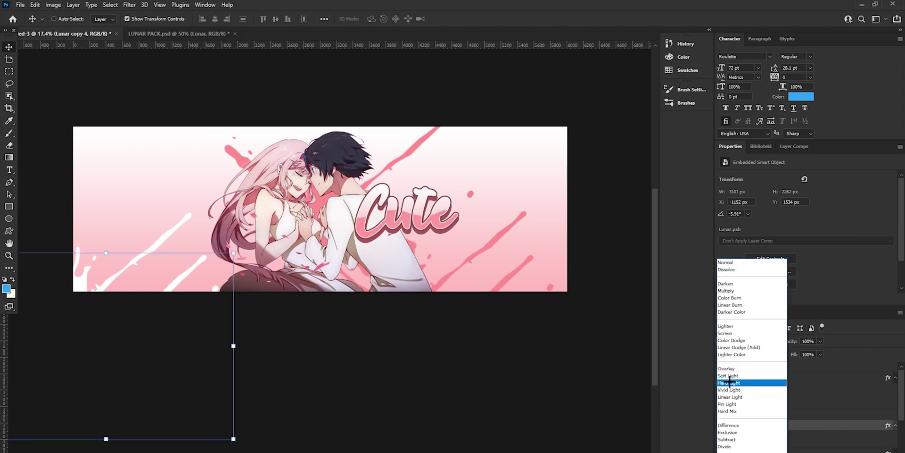
pyautogui.click(739, 261)
pyautogui.rightClick(791, 425)
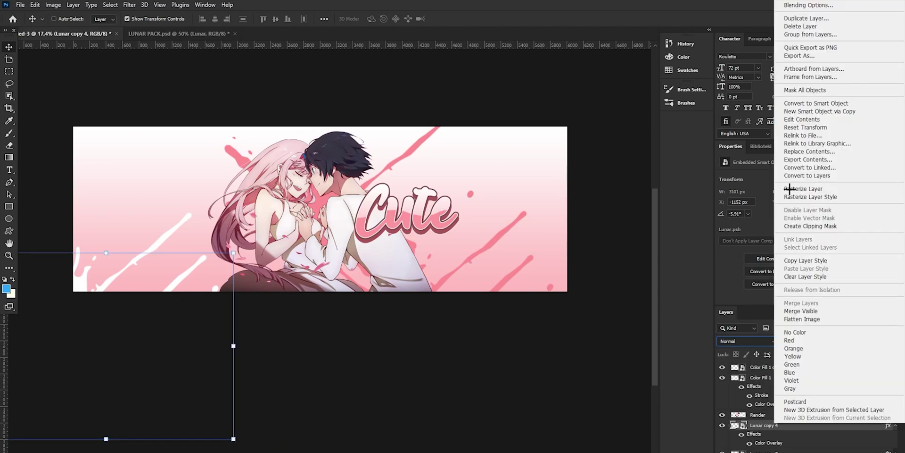
pyautogui.click(810, 103)
pyautogui.click(752, 341)
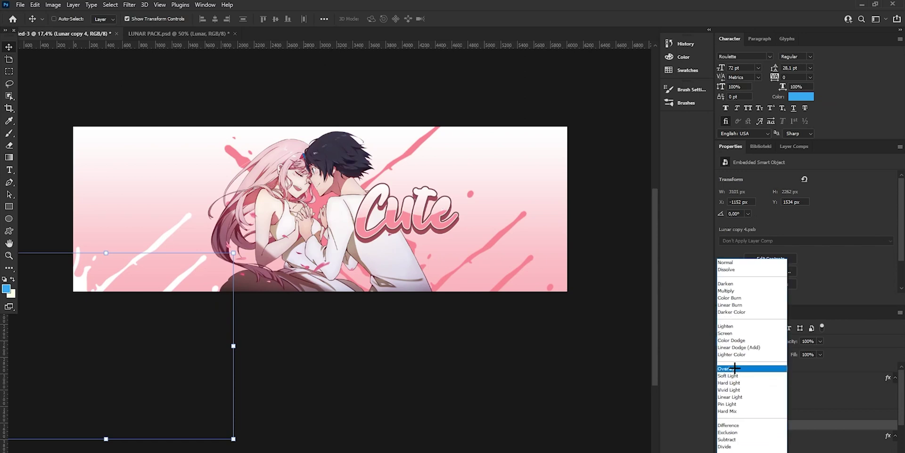
pyautogui.click(735, 375)
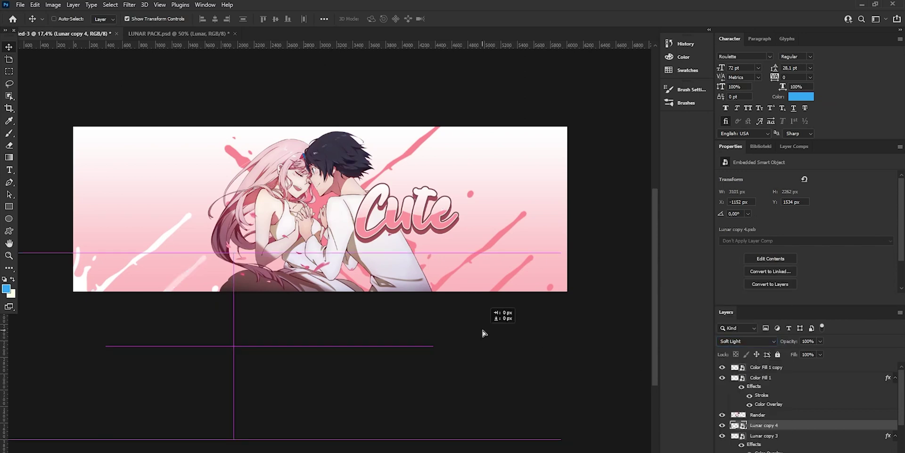
# Step: Duplicate the Soft Light splatter to the banner's upper right, flip it and rotate it about 102.4° so its streak runs diagonally
pyautogui.moveTo(364, 303); pyautogui.dragTo(533, 208)
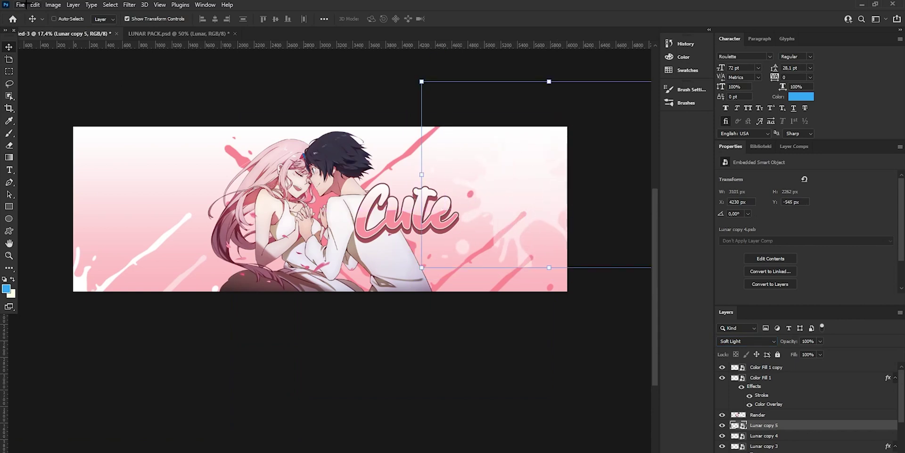
pyautogui.click(34, 5)
pyautogui.moveTo(85, 222)
pyautogui.click(188, 395)
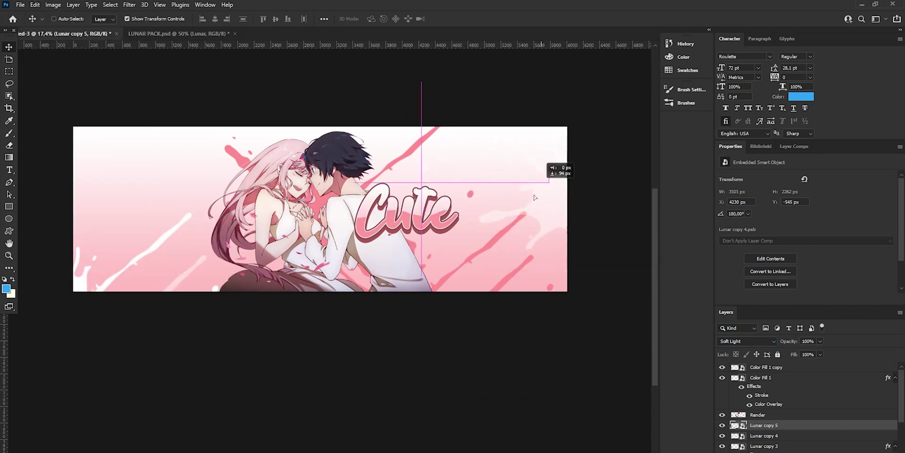
pyautogui.moveTo(535, 198); pyautogui.dragTo(516, 234)
pyautogui.moveTo(468, 132); pyautogui.dragTo(406, 250)
pyautogui.moveTo(505, 239); pyautogui.dragTo(535, 139)
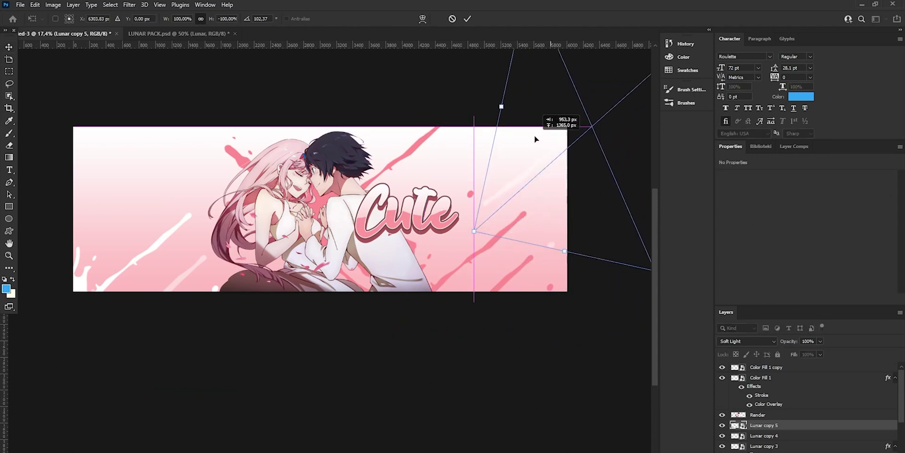
pyautogui.press('Return')
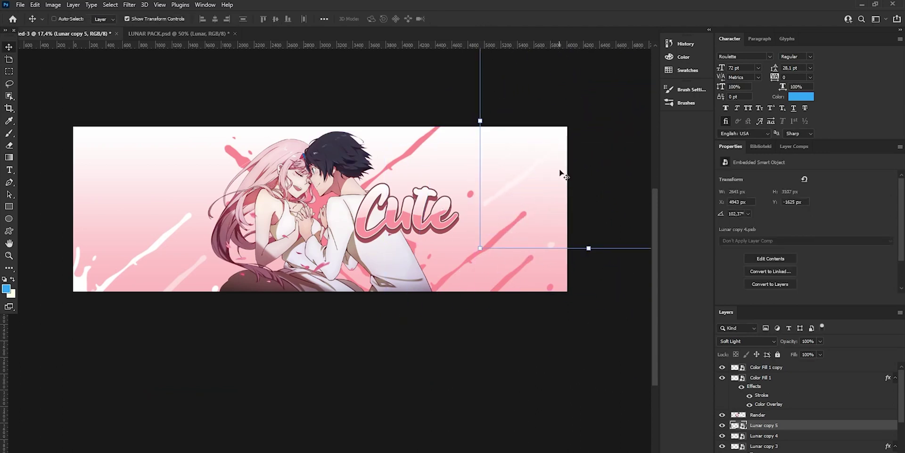
# Step: Duplicate the flipped splatter slightly up and to the left, and erase the copy's unwanted parts after rasterizing it
pyautogui.moveTo(556, 174)
pyautogui.mouseDown()
pyautogui.moveTo(509, 144)
pyautogui.moveTo(491, 146)
pyautogui.moveTo(508, 152)
pyautogui.moveTo(521, 137)
pyautogui.mouseUp()
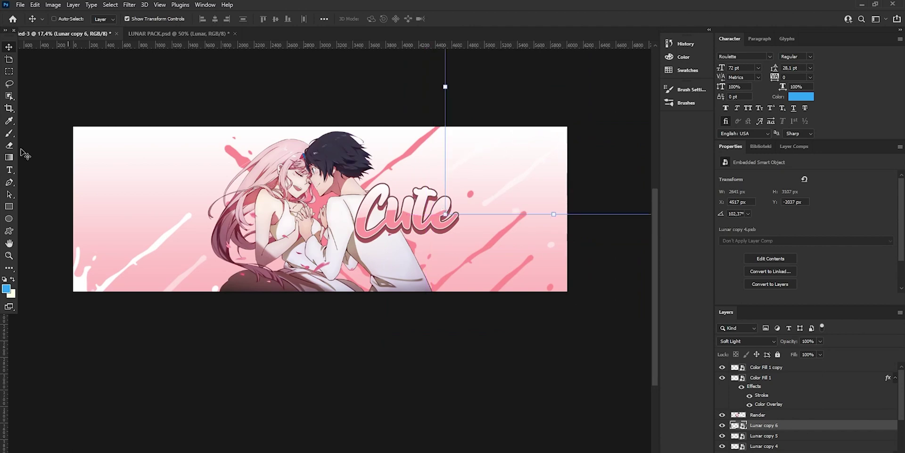
pyautogui.click(9, 146)
pyautogui.moveTo(524, 222); pyautogui.dragTo(538, 226)
pyautogui.click(520, 218)
pyautogui.click(480, 191)
pyautogui.rightClick(535, 225)
pyautogui.click(583, 270)
pyautogui.click(496, 237)
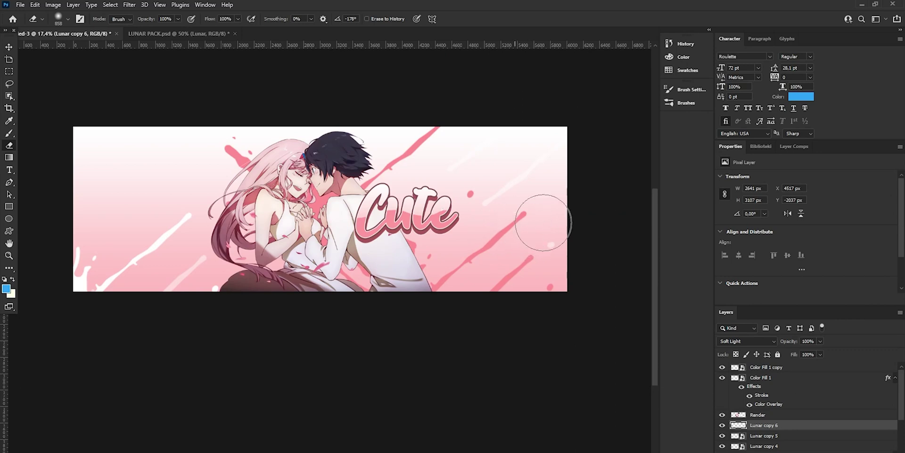
pyautogui.click(9, 46)
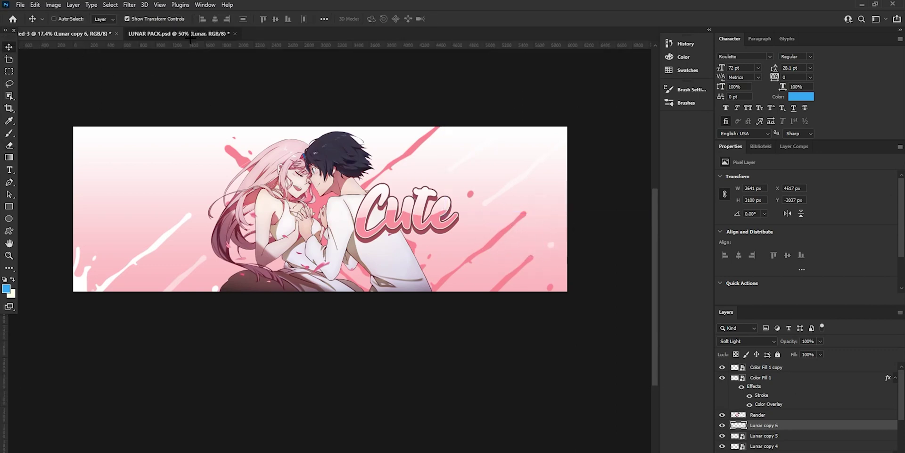
# Step: Bring the white splatter from LUNAR PACK.psd into the banner again, enlarge it to about 3275 × 2188 px and place it at the left edge
pyautogui.click(178, 33)
pyautogui.click(65, 32)
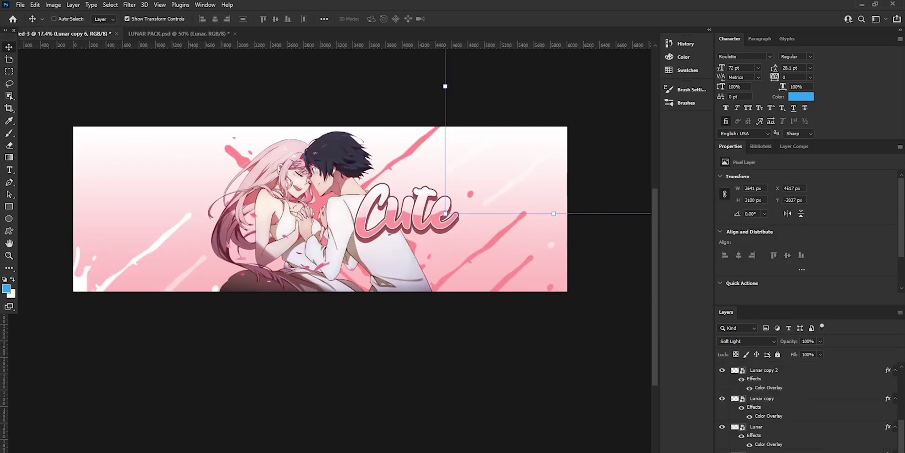
pyautogui.moveTo(355, 186); pyautogui.dragTo(523, 74)
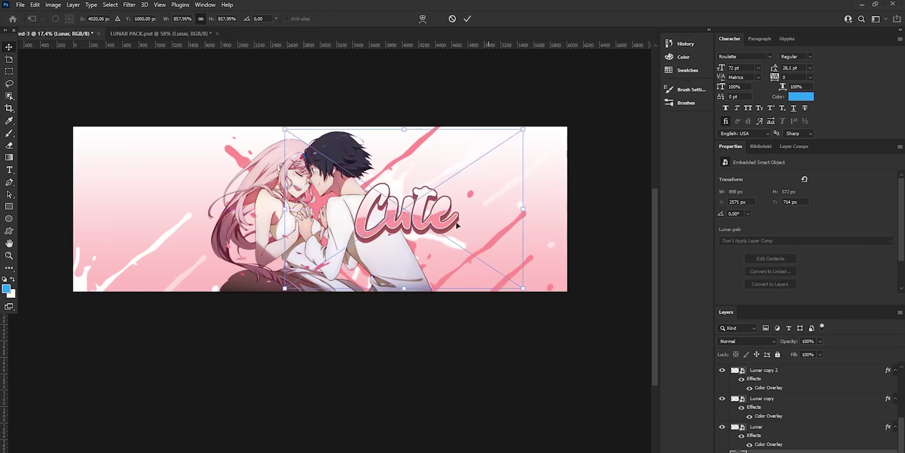
pyautogui.moveTo(478, 163); pyautogui.dragTo(196, 210)
pyautogui.moveTo(259, 191); pyautogui.dragTo(155, 145)
pyautogui.click(467, 19)
pyautogui.moveTo(328, 164); pyautogui.dragTo(302, 213)
# Step: Rasterize the new left-edge splatter and erase its central blob with a large soft eraser, leaving the streak
pyautogui.click(9, 145)
pyautogui.click(127, 224)
pyautogui.press('Return')
pyautogui.rightClick(146, 240)
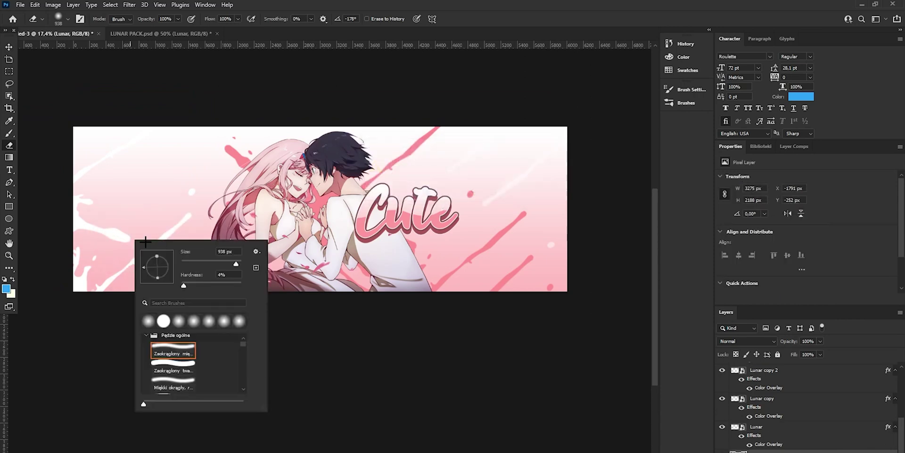
pyautogui.click(84, 220)
pyautogui.press('[')
pyautogui.moveTo(101, 222); pyautogui.dragTo(67, 228)
pyautogui.click(9, 59)
pyautogui.press('v')
# Step: Apply a gradient overlay from white to pink #ff5a63 to the left-edge splatter
pyautogui.doubleClick(480, 300)
pyautogui.click(428, 296)
pyautogui.click(473, 296)
pyautogui.click(606, 211)
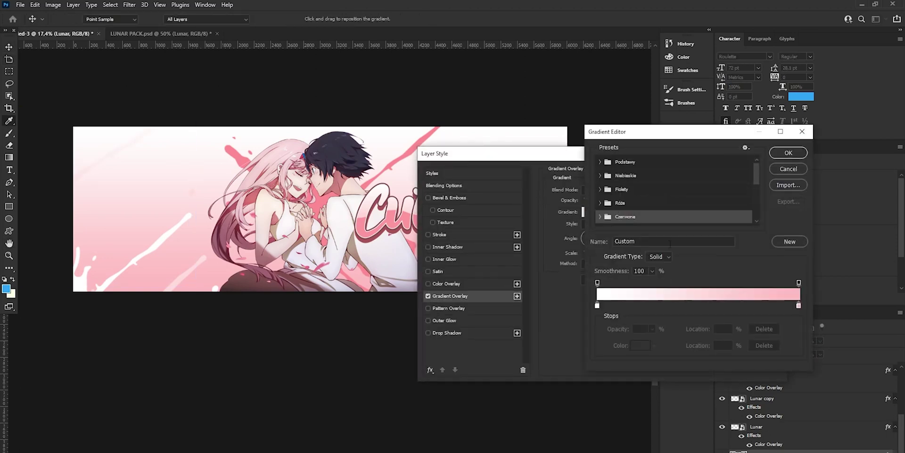
pyautogui.doubleClick(798, 305)
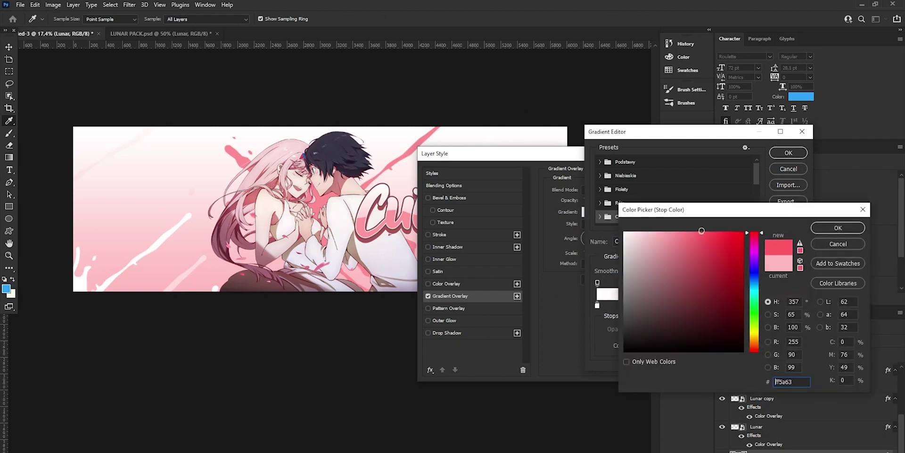
pyautogui.click(818, 229)
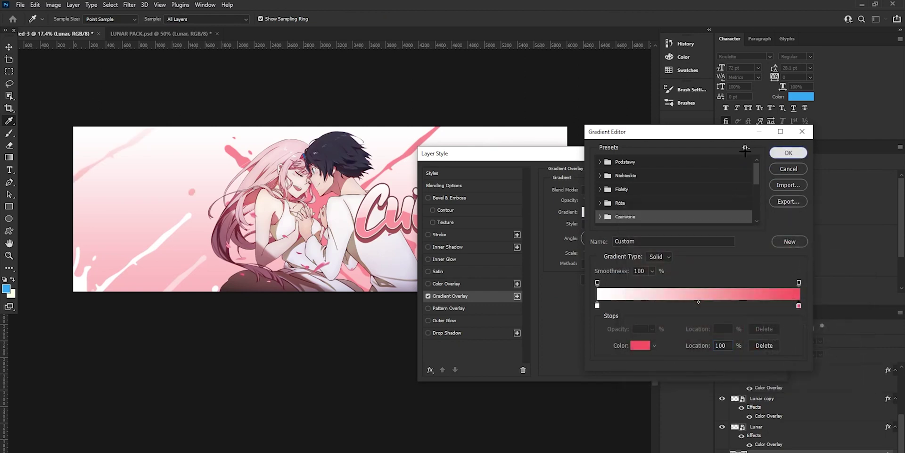
pyautogui.click(789, 152)
pyautogui.click(752, 174)
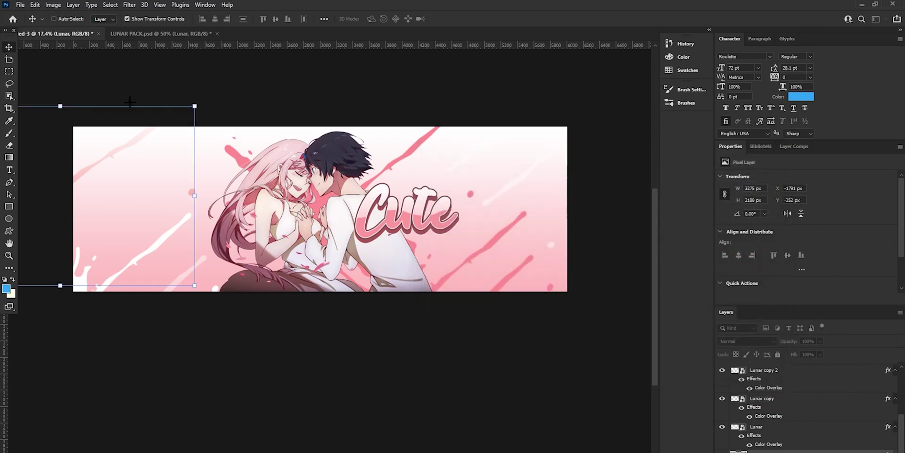
# Step: Switch to LUNAR PACK.psd, hide its splatter and expand the Shapes folder in place of the brushes
pyautogui.click(166, 34)
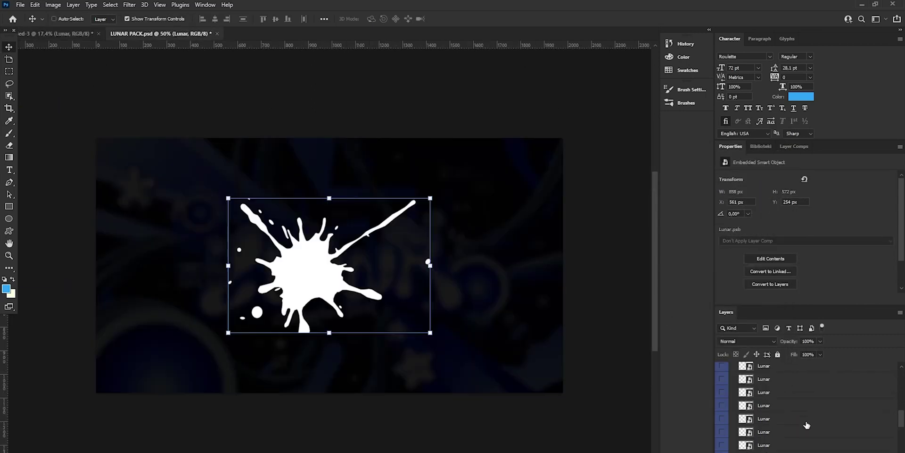
pyautogui.click(722, 452)
pyautogui.scroll(5, 806, 408)
pyautogui.click(722, 419)
pyautogui.click(732, 406)
pyautogui.click(722, 406)
pyautogui.click(733, 394)
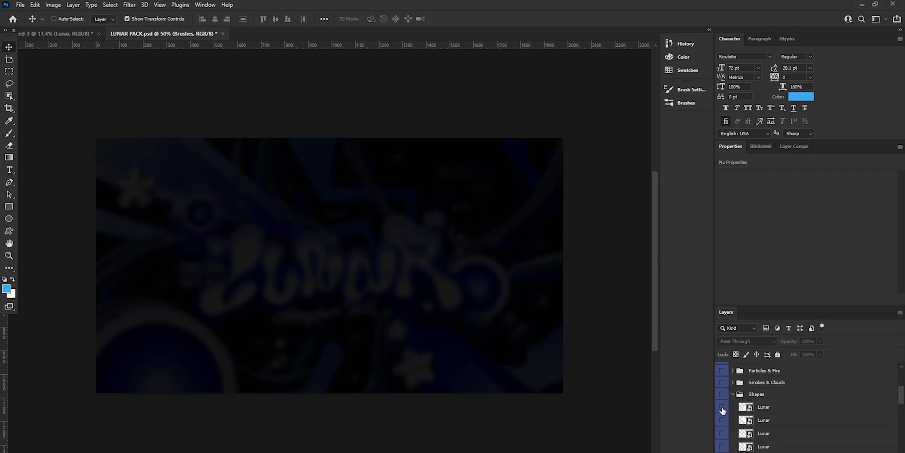
# Step: Preview the shapes in the Shapes folder one at a time to find a suitable background shape
pyautogui.click(723, 408)
pyautogui.click(722, 407)
pyautogui.click(722, 420)
pyautogui.click(722, 420)
pyautogui.scroll(-4, 724, 422)
pyautogui.click(722, 433)
pyautogui.click(722, 432)
pyautogui.click(724, 445)
pyautogui.click(723, 445)
pyautogui.click(723, 423)
pyautogui.click(723, 423)
pyautogui.click(723, 445)
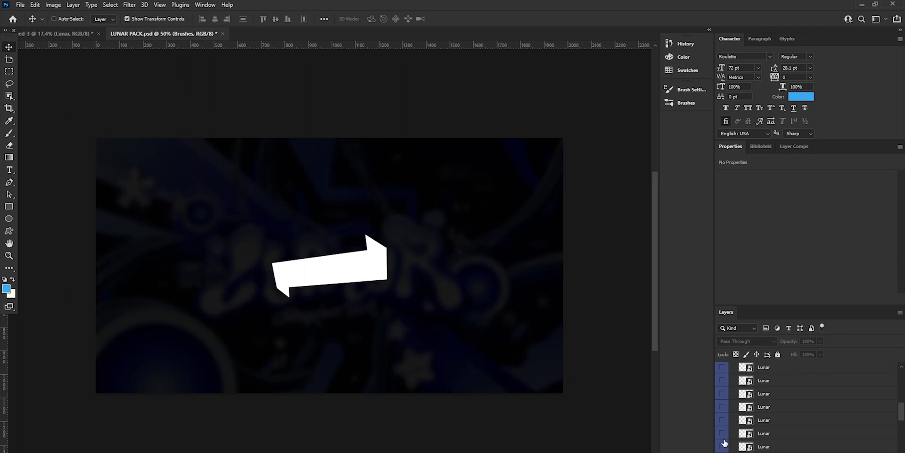
pyautogui.click(723, 445)
pyautogui.click(723, 422)
pyautogui.click(722, 433)
pyautogui.click(722, 419)
# Step: Copy the large curved blob shape into the banner, enlarge it to about 3570 × 3345 px and place it behind the lettering at the right
pyautogui.click(765, 421)
pyautogui.click(764, 433)
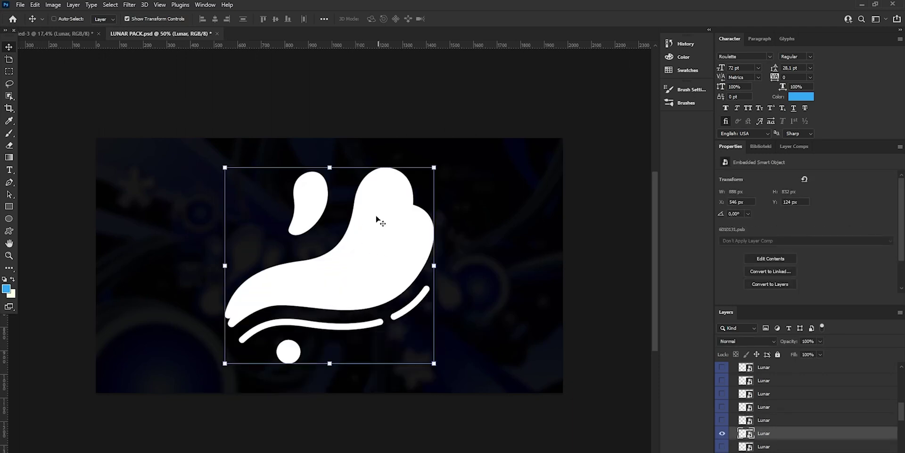
pyautogui.click(87, 34)
pyautogui.hotkey('ctrl', 'a')
pyautogui.hotkey('ctrl', 'v')
pyautogui.moveTo(357, 210); pyautogui.dragTo(490, 306)
pyautogui.click(467, 18)
pyautogui.moveTo(498, 224); pyautogui.dragTo(576, 204)
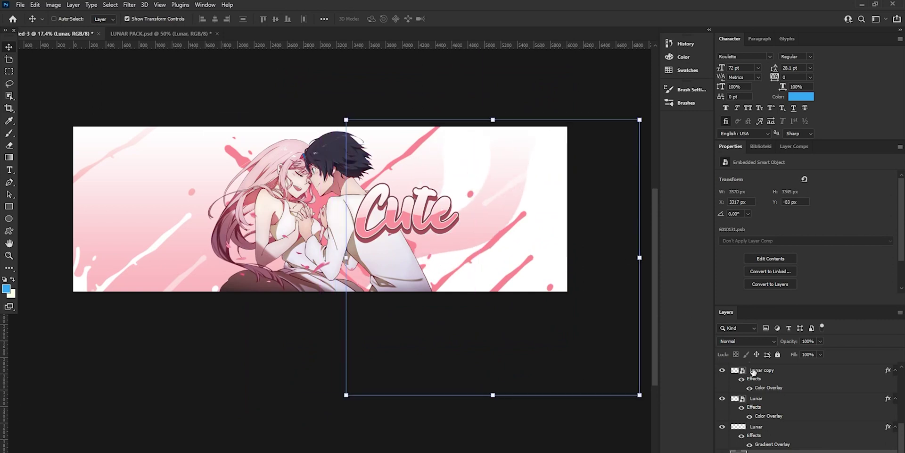
# Step: Try a white-to-pink gradient overlay on the curved shape with the white stop at 21%
pyautogui.moveTo(530, 152); pyautogui.dragTo(712, 152)
pyautogui.click(607, 294)
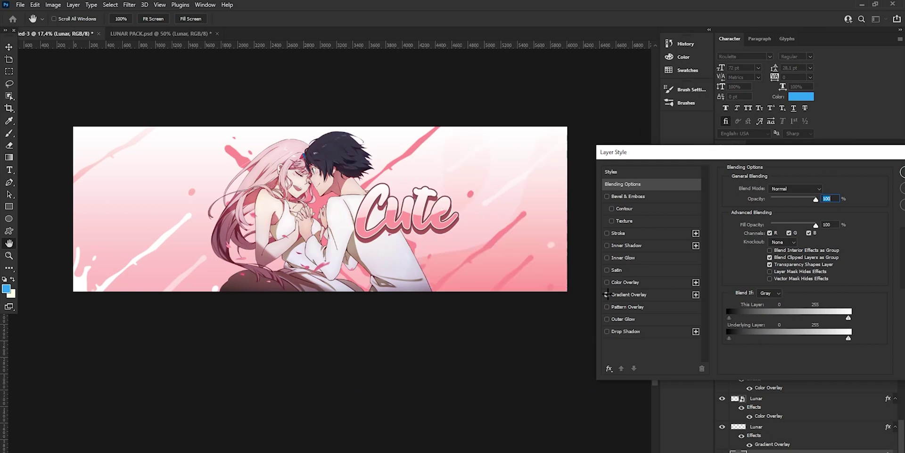
pyautogui.click(670, 295)
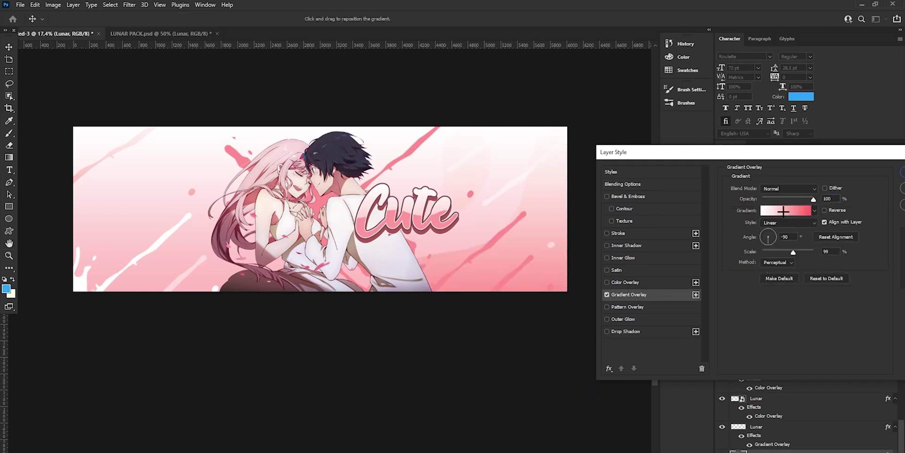
pyautogui.click(792, 211)
pyautogui.moveTo(597, 305); pyautogui.dragTo(647, 306)
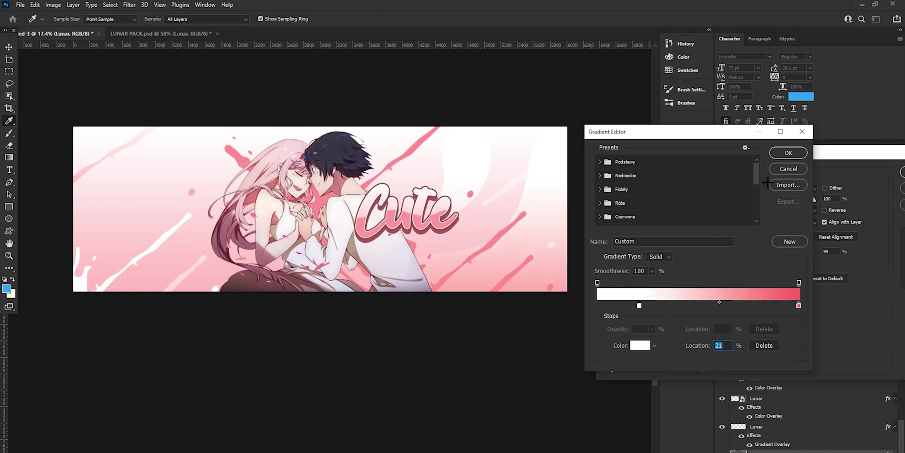
pyautogui.click(787, 152)
pyautogui.moveTo(776, 154); pyautogui.dragTo(743, 156)
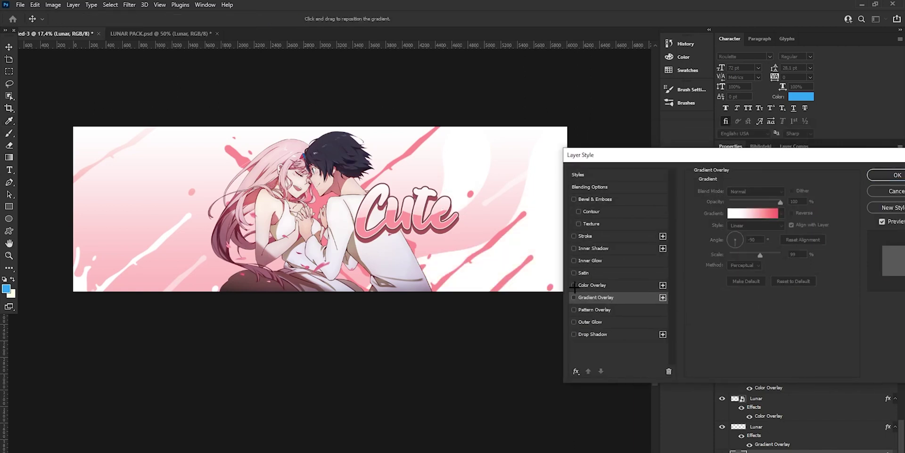
# Step: Recolour the curved shape with a muted dark pink colour overlay, sampled from the "Cute" lettering and adjusted
pyautogui.click(593, 285)
pyautogui.click(792, 192)
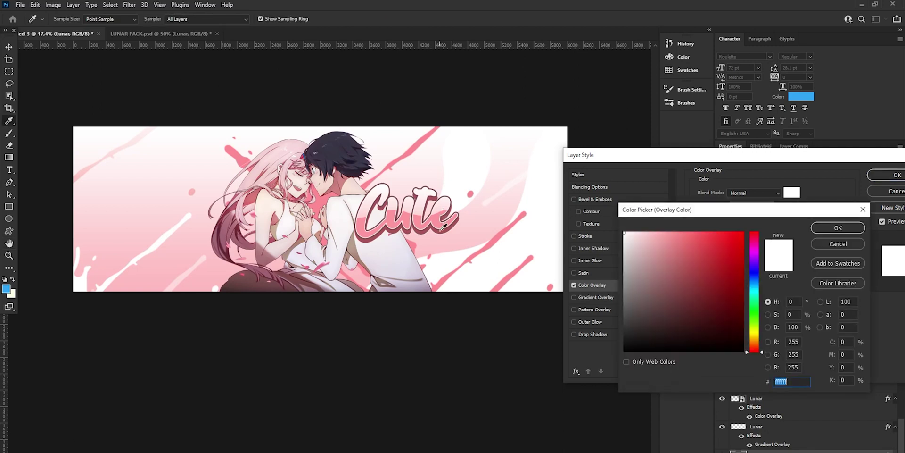
pyautogui.click(443, 229)
pyautogui.moveTo(684, 272)
pyautogui.mouseDown()
pyautogui.moveTo(682, 258)
pyautogui.moveTo(676, 274)
pyautogui.moveTo(677, 259)
pyautogui.mouseUp()
pyautogui.click(818, 226)
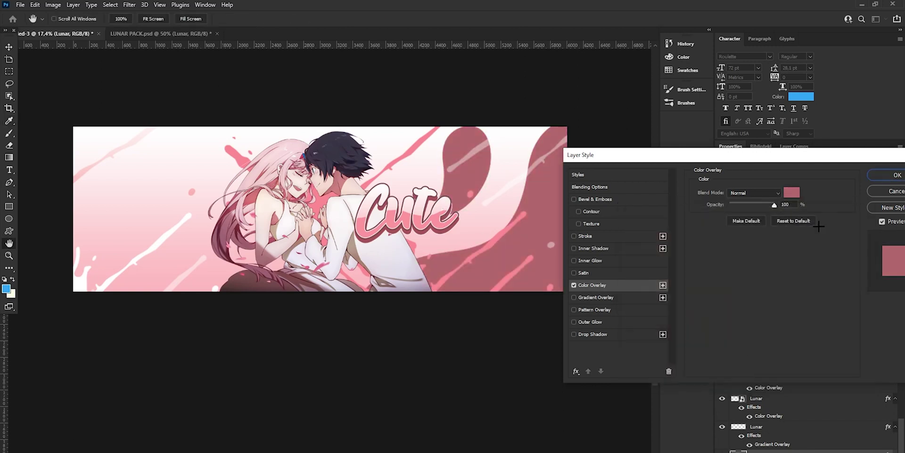
pyautogui.press('Return')
# Step: Convert the curved shape to a smart object and set its blend mode to Pin Light
pyautogui.rightClick(774, 432)
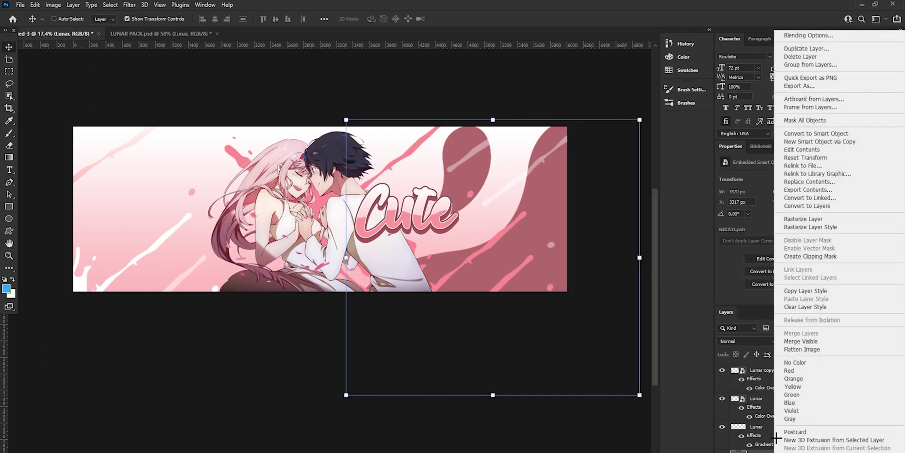
pyautogui.click(802, 134)
pyautogui.click(736, 341)
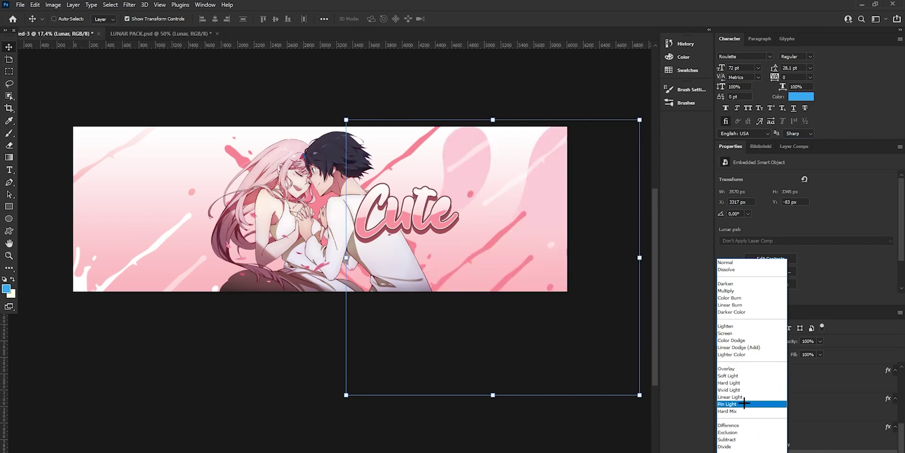
pyautogui.click(743, 403)
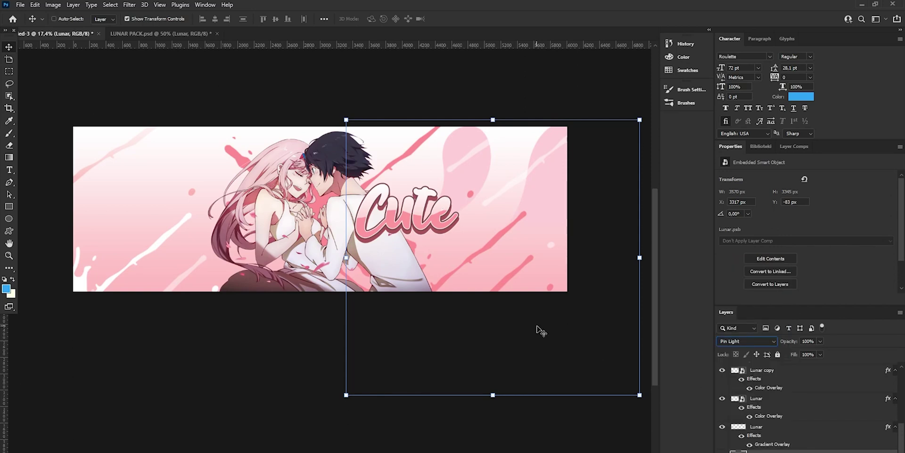
# Step: Duplicate the curved shape to the banner's left with Overlay blending, and place another copy higher behind the characters
pyautogui.moveTo(540, 332); pyautogui.dragTo(269, 312)
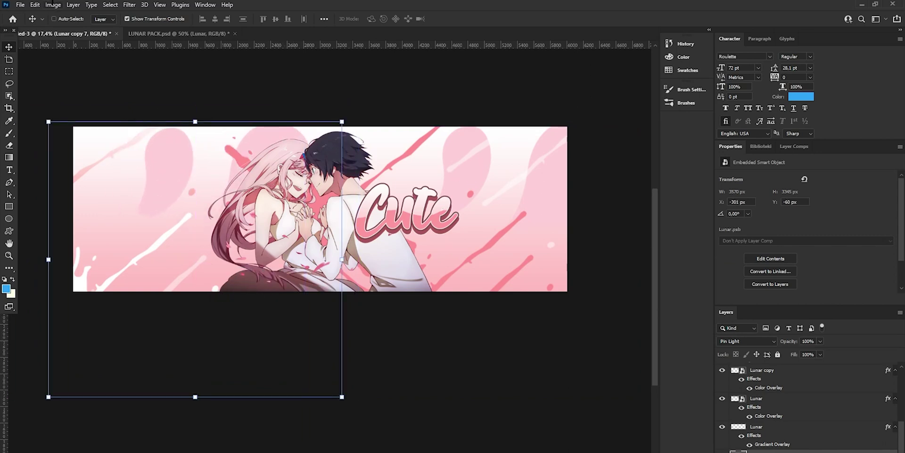
pyautogui.click(35, 4)
pyautogui.click(247, 204)
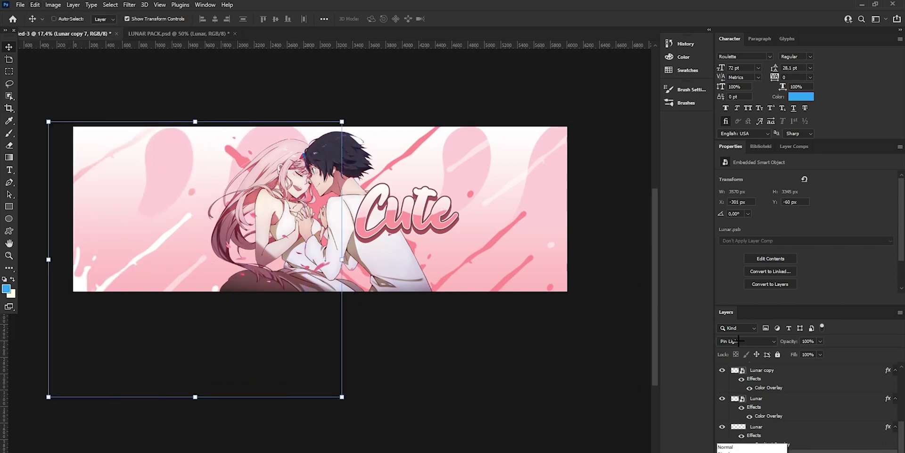
pyautogui.click(741, 367)
pyautogui.moveTo(249, 247); pyautogui.dragTo(336, 198)
pyautogui.hotkey('ctrl', 'j')
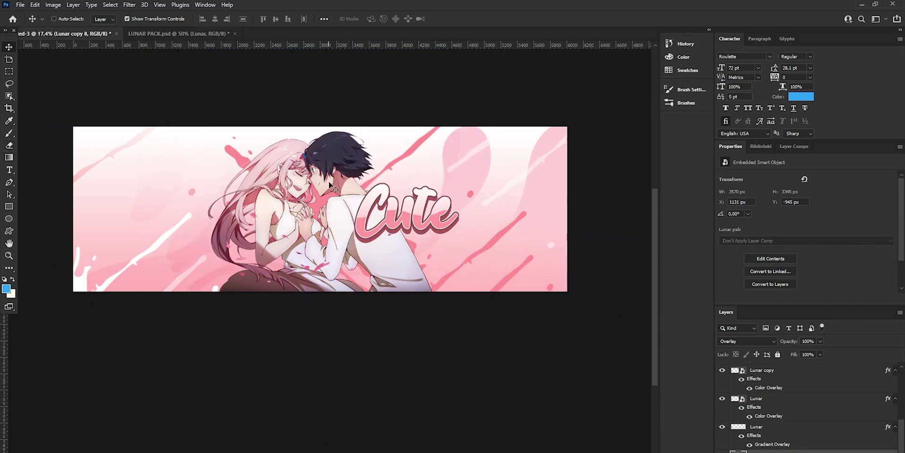
# Step: Switch to LUNAR PACK.psd and preview its hidden shape layers one at a time
pyautogui.click(163, 34)
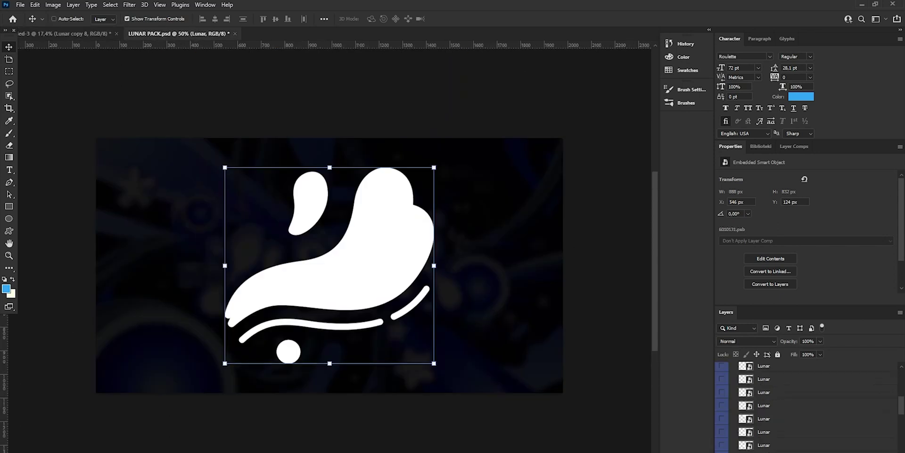
pyautogui.click(720, 445)
pyautogui.click(721, 445)
pyautogui.click(722, 432)
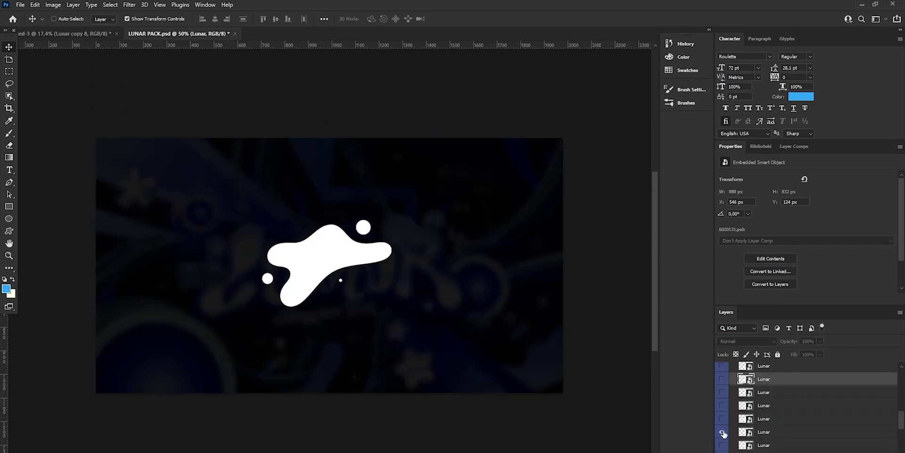
pyautogui.click(722, 432)
pyautogui.click(723, 419)
pyautogui.click(722, 420)
pyautogui.click(723, 407)
pyautogui.click(723, 407)
pyautogui.click(723, 394)
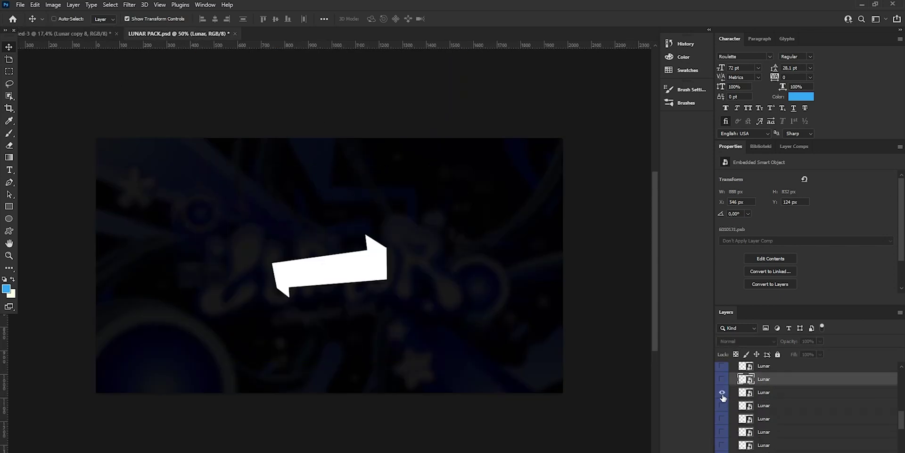
pyautogui.click(723, 394)
pyautogui.scroll(-3, 727, 408)
pyautogui.click(722, 432)
pyautogui.click(722, 432)
# Step: Show the heart shape in LUNAR PACK.psd and copy it into the banner above the other layers
pyautogui.scroll(1, 732, 429)
pyautogui.click(722, 405)
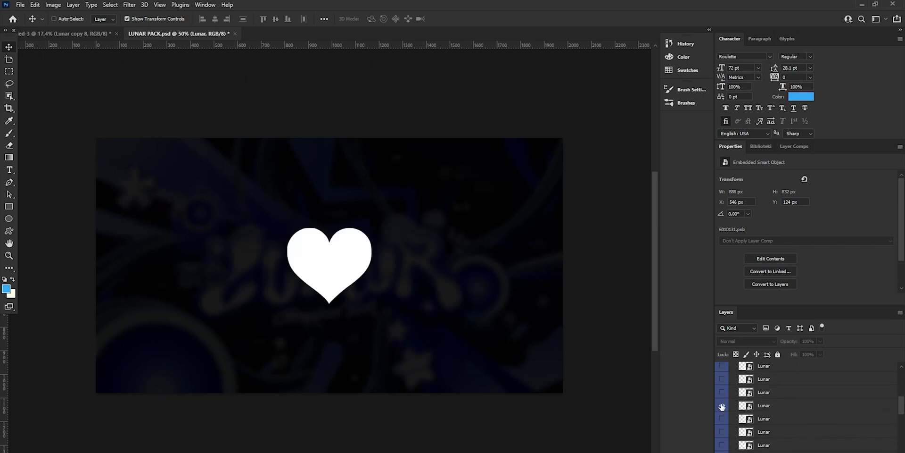
pyautogui.click(779, 409)
pyautogui.click(63, 34)
pyautogui.scroll(2, 787, 371)
pyautogui.scroll(1, 787, 371)
pyautogui.hotkey('ctrl', 'v')
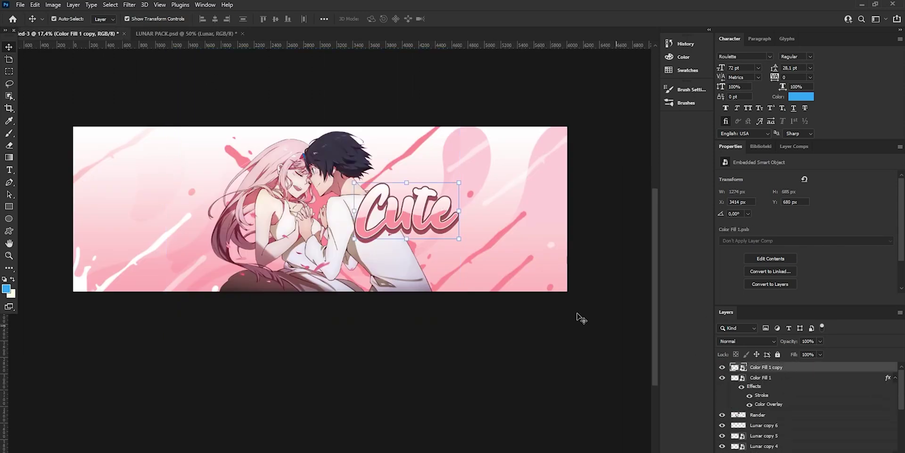
# Step: Scale the white heart to about 373 by 368 px, tilt it about -37.67°, and place it beside the pink-haired girl's head
pyautogui.moveTo(319, 209); pyautogui.dragTo(397, 240)
pyautogui.moveTo(405, 237); pyautogui.dragTo(396, 220)
pyautogui.click(468, 19)
pyautogui.moveTo(480, 186); pyautogui.dragTo(340, 126)
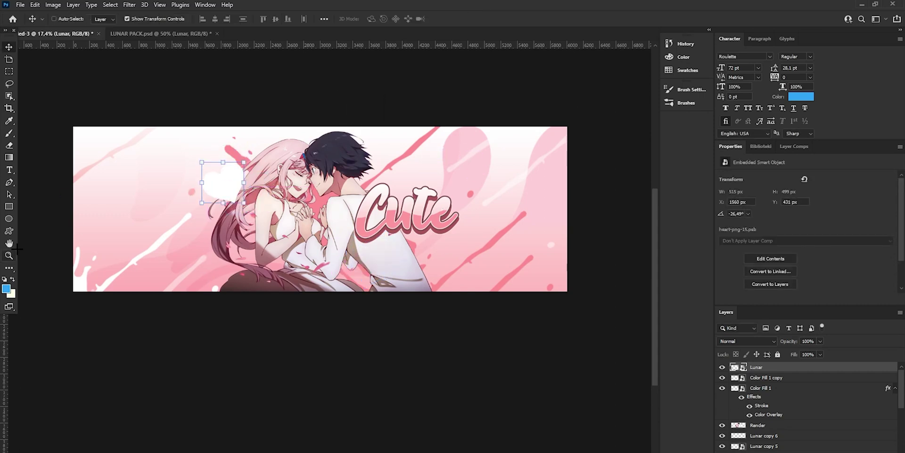
pyautogui.press('z')
pyautogui.moveTo(211, 164); pyautogui.dragTo(267, 165)
pyautogui.hotkey('ctrl', 't')
pyautogui.click(468, 19)
pyautogui.moveTo(384, 130); pyautogui.dragTo(378, 120)
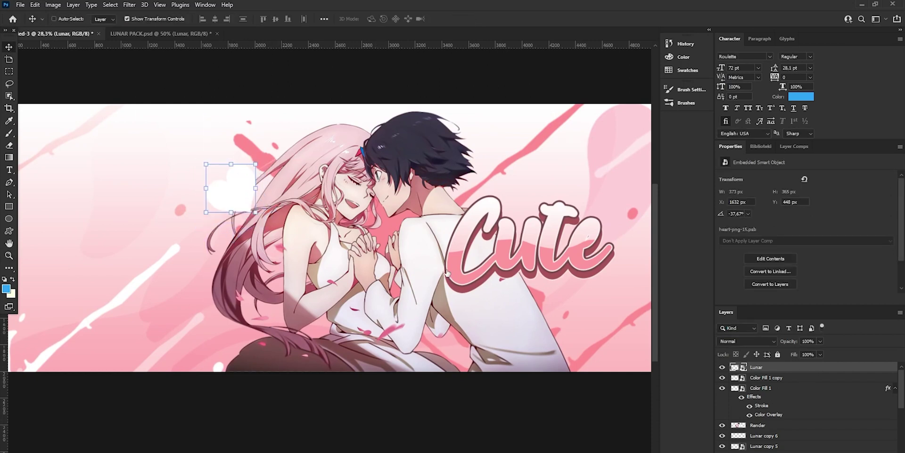
# Step: Add a white-to-light-pink (#faadb1) gradient overlay to the heart at a -40° angle and 108% scale
pyautogui.doubleClick(825, 367)
pyautogui.click(543, 297)
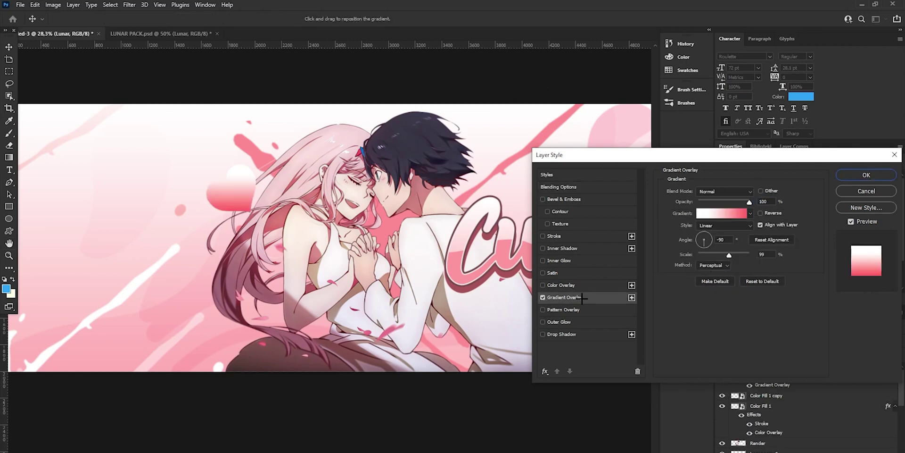
pyautogui.write('90')
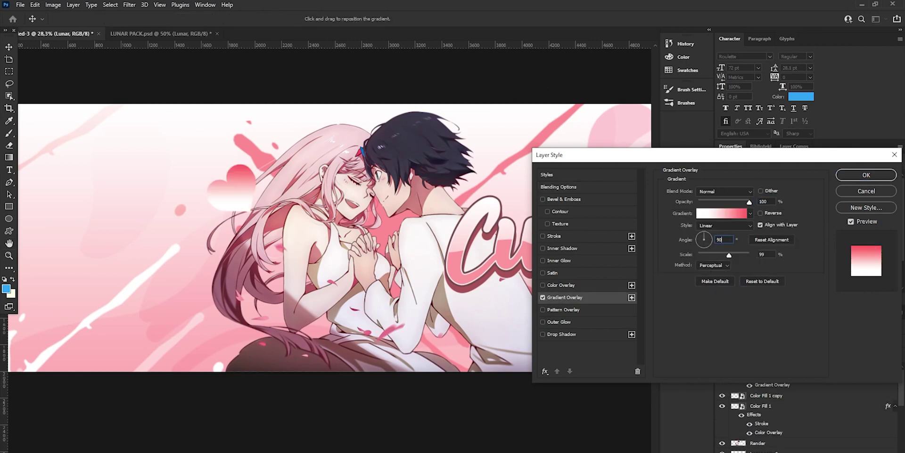
pyautogui.moveTo(711, 246); pyautogui.dragTo(733, 255)
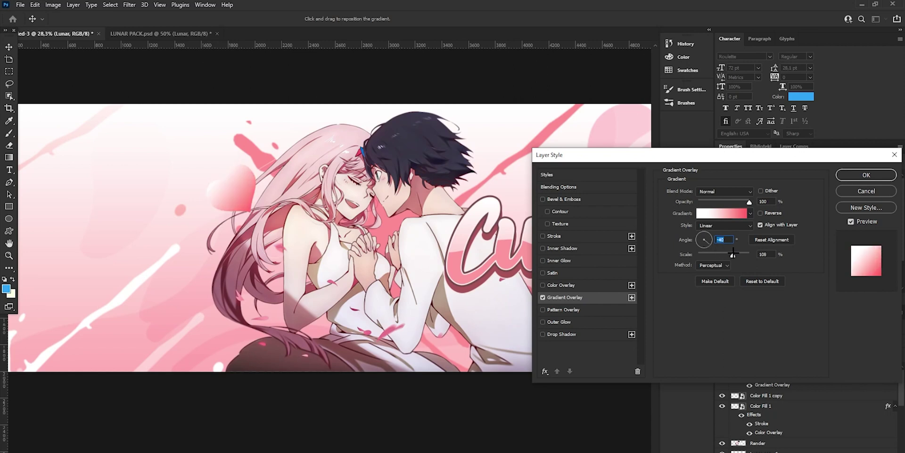
pyautogui.click(728, 215)
pyautogui.moveTo(673, 304); pyautogui.dragTo(592, 304)
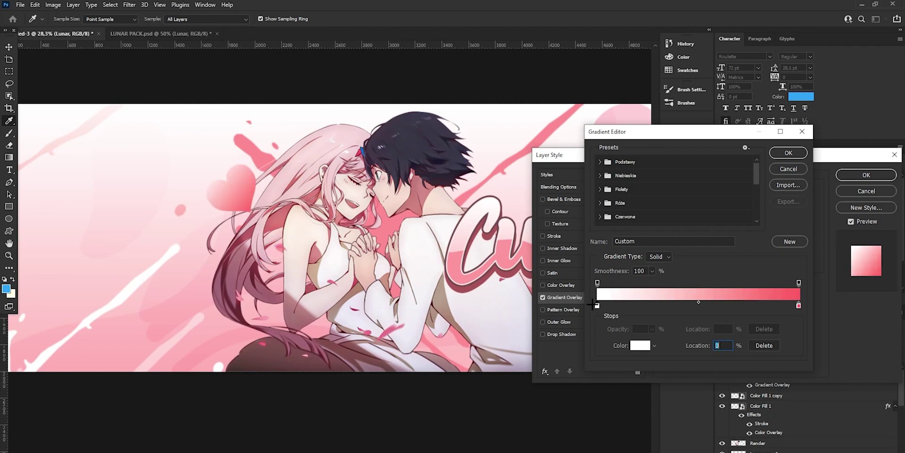
pyautogui.doubleClick(799, 305)
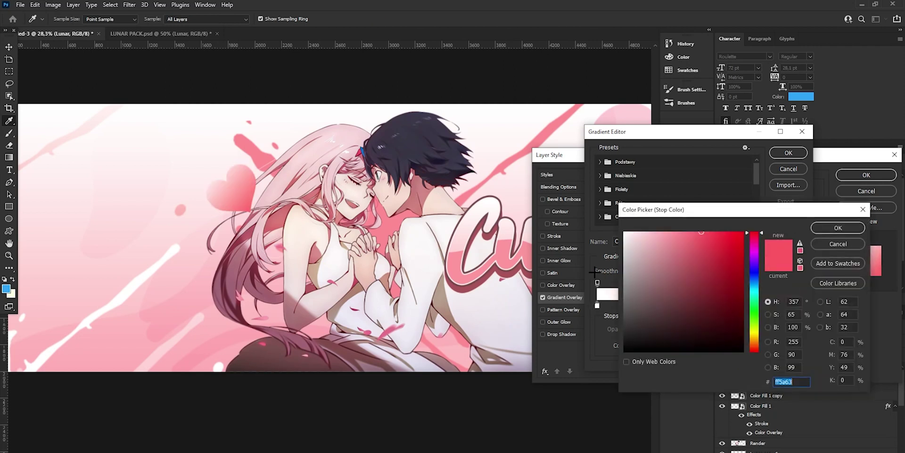
pyautogui.click(668, 231)
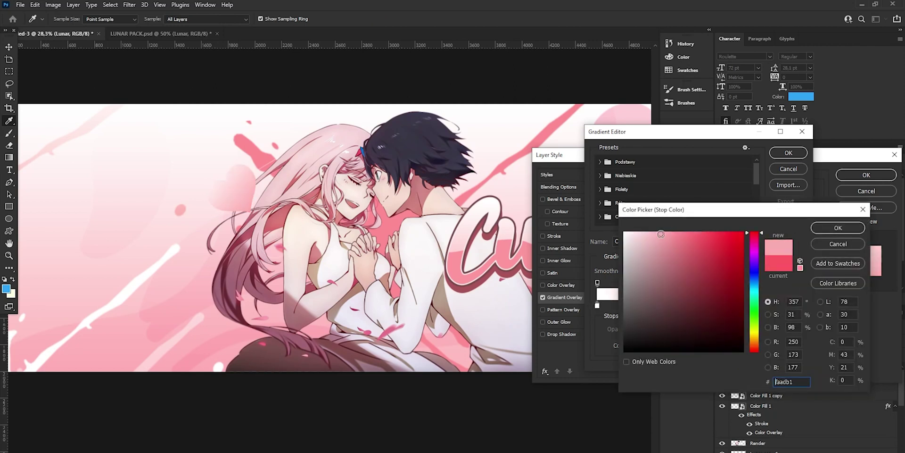
pyautogui.click(834, 228)
pyautogui.press('Return')
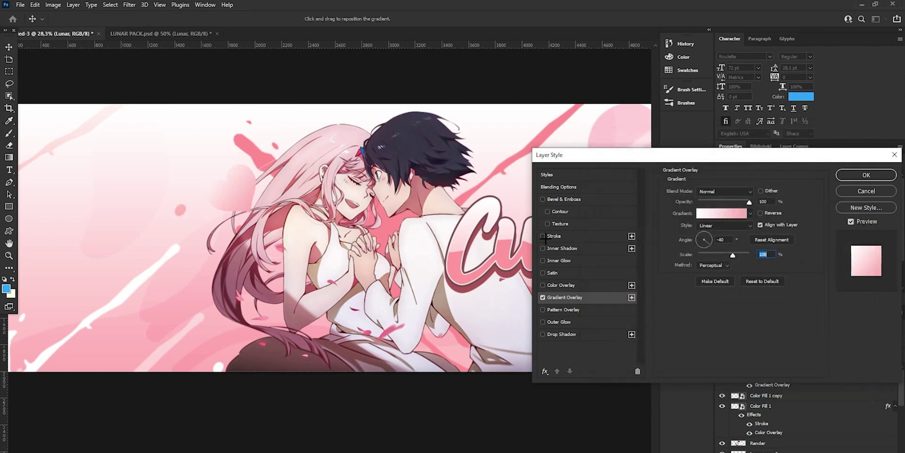
# Step: Add a thin outside stroke to the heart in the dark pink sampled from the "Cute" lettering
pyautogui.click(543, 236)
pyautogui.click(558, 235)
pyautogui.click(692, 259)
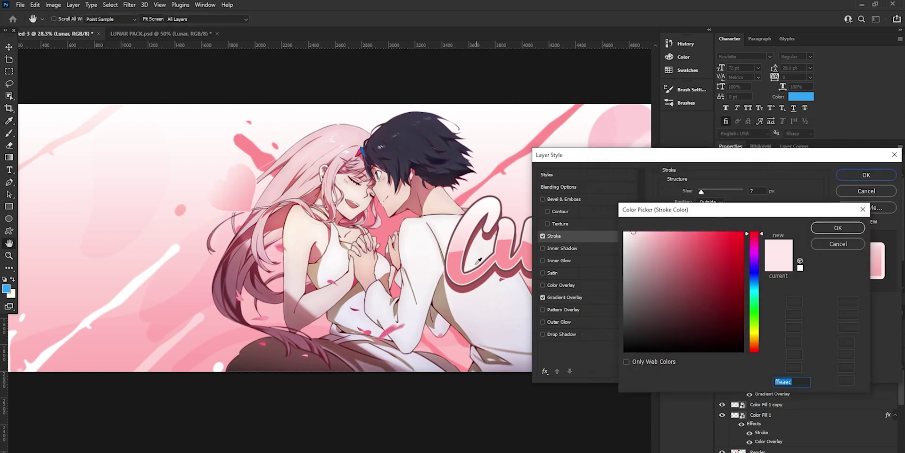
pyautogui.click(482, 278)
pyautogui.press('Return')
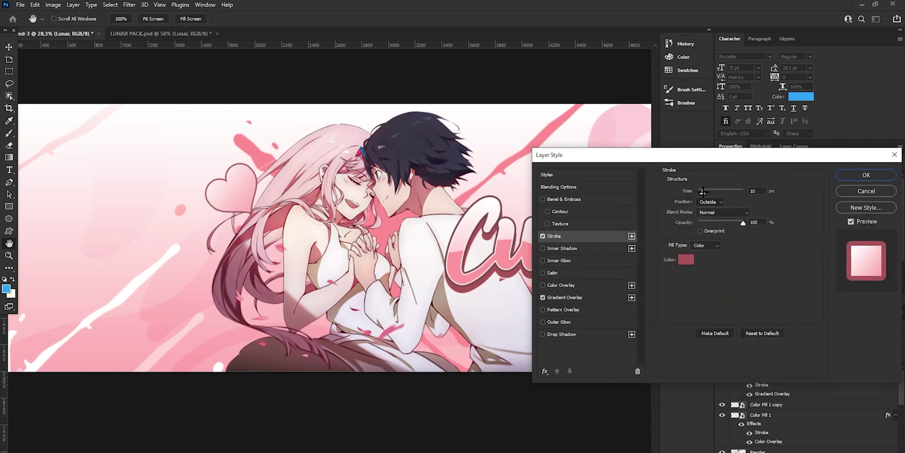
# Step: Shift the white stop of the heart's gradient overlay to 36% and apply the layer style
pyautogui.click(585, 298)
pyautogui.click(719, 212)
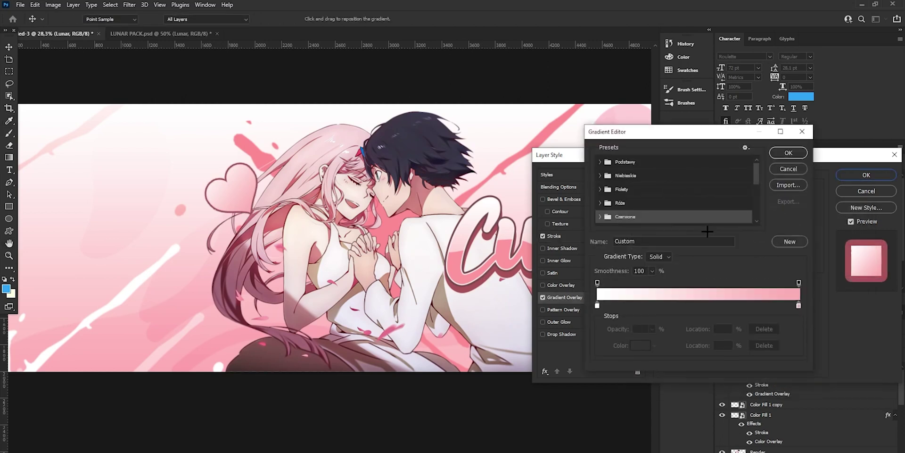
pyautogui.moveTo(598, 305); pyautogui.dragTo(669, 305)
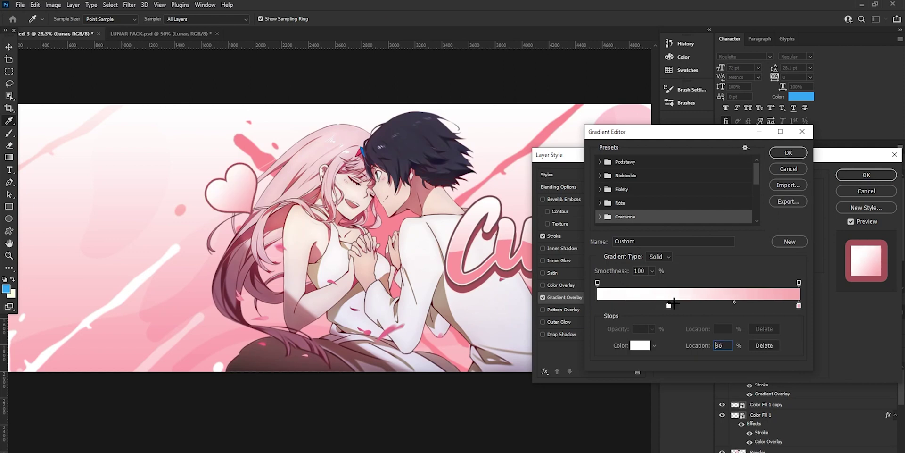
pyautogui.click(789, 153)
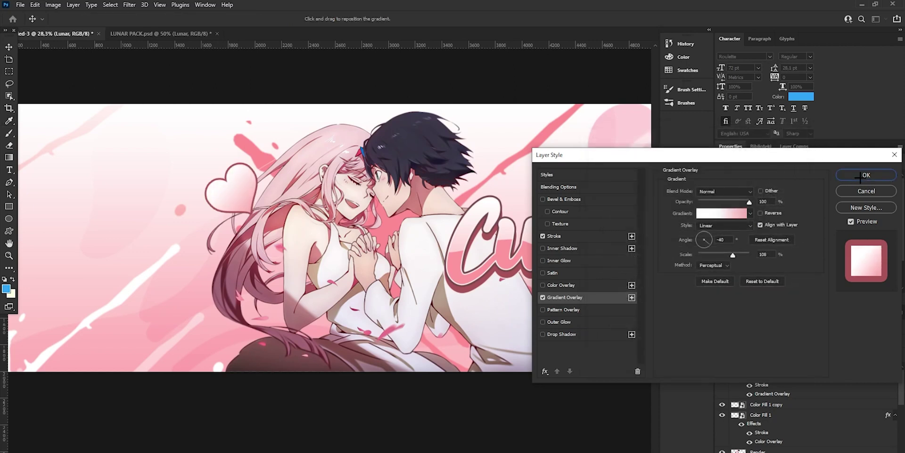
pyautogui.press('Return')
# Step: Duplicate the styled heart, move the copy toward the characters, and flip it horizontally
pyautogui.press('z')
pyautogui.moveTo(323, 178); pyautogui.dragTo(394, 191)
pyautogui.click(5, 47)
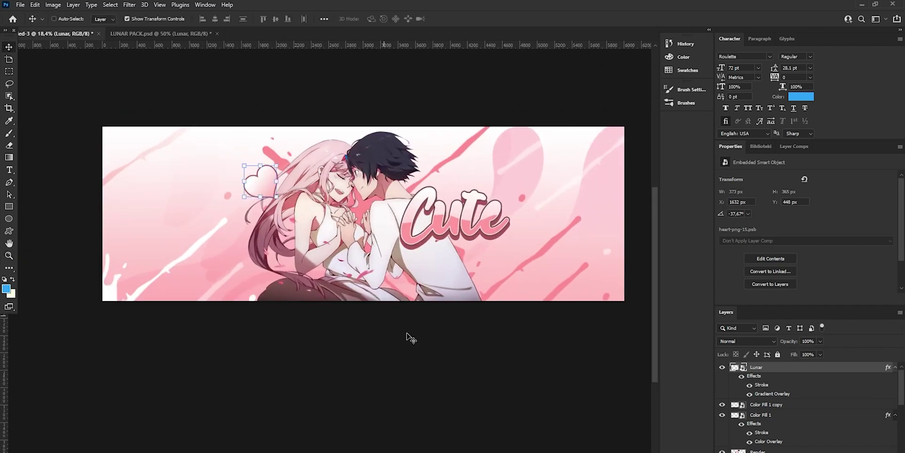
pyautogui.hotkey('ctrl', 'j')
pyautogui.moveTo(374, 331); pyautogui.dragTo(437, 340)
pyautogui.click(34, 5)
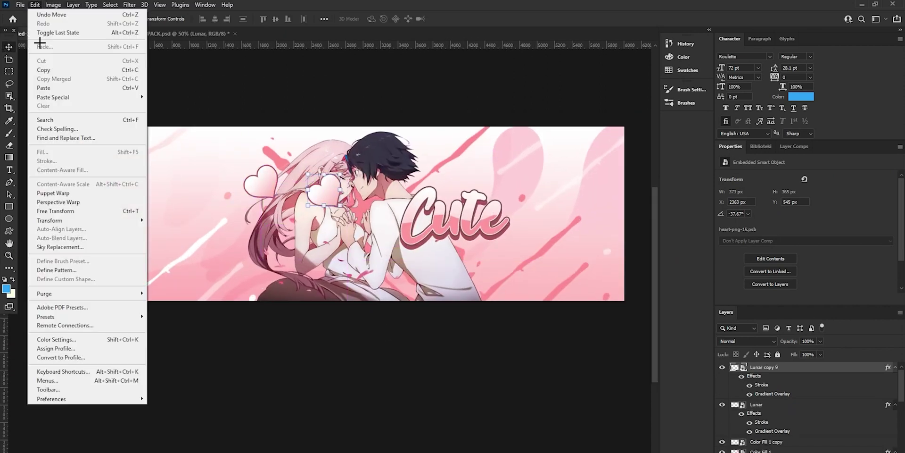
pyautogui.click(71, 221)
pyautogui.click(191, 404)
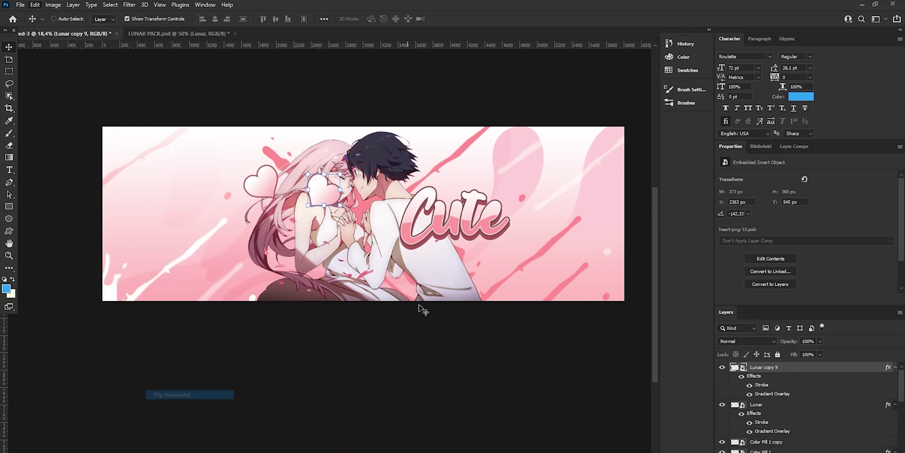
# Step: Shrink the flipped heart to about 286 by 277 px, tilt it slightly, and place it below the "Cute" lettering
pyautogui.moveTo(333, 208); pyautogui.dragTo(448, 267)
pyautogui.moveTo(455, 233); pyautogui.dragTo(459, 246)
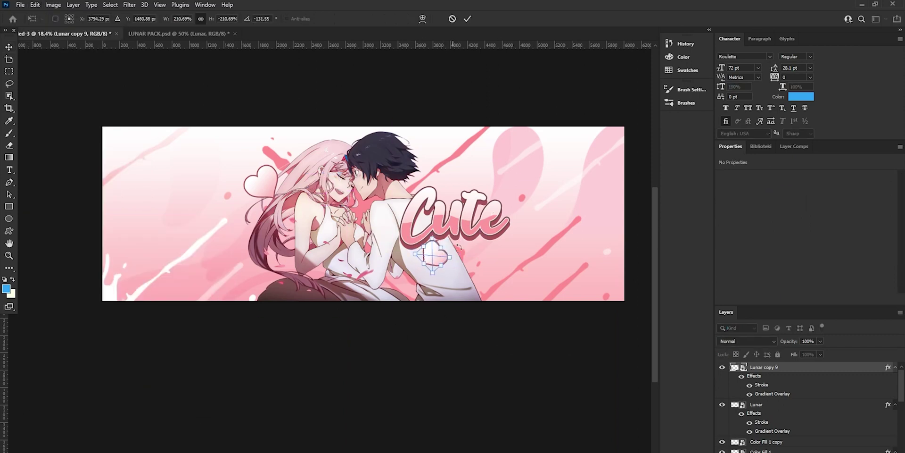
pyautogui.click(471, 19)
pyautogui.moveTo(471, 136); pyautogui.dragTo(503, 145)
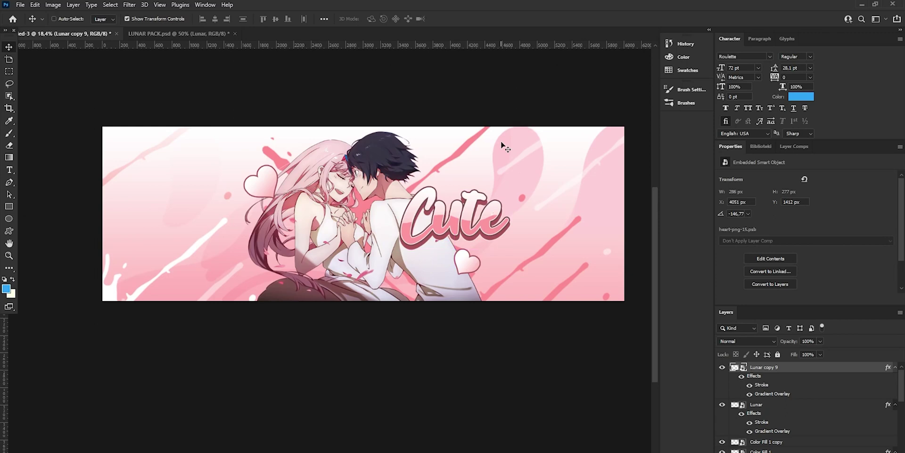
# Step: Duplicate the small heart, scale the copy to about 153 by 148 px, and place it just above the "Cute" lettering
pyautogui.hotkey('ctrl', 'j')
pyautogui.moveTo(532, 307); pyautogui.dragTo(547, 219)
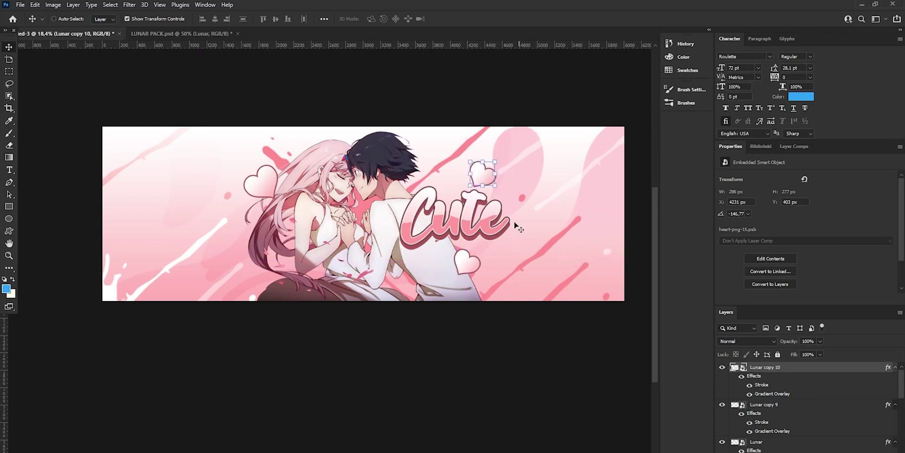
pyautogui.moveTo(496, 160)
pyautogui.mouseDown()
pyautogui.moveTo(488, 177)
pyautogui.moveTo(500, 162)
pyautogui.mouseUp()
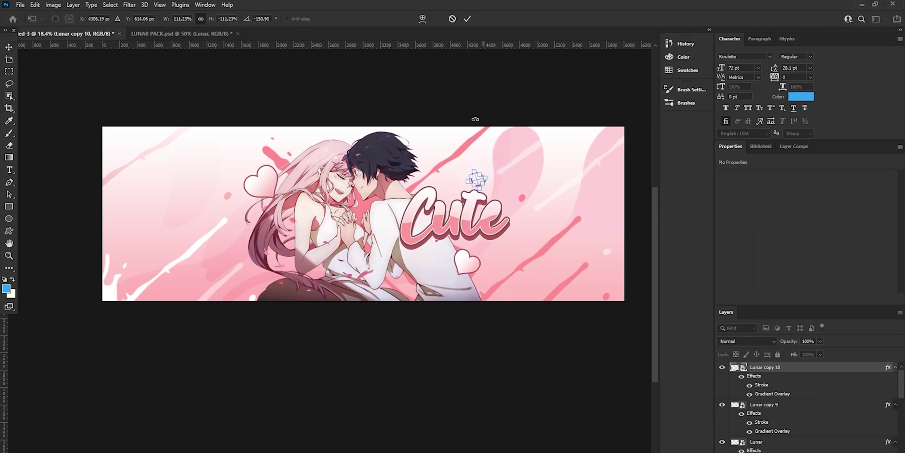
pyautogui.click(467, 19)
pyautogui.moveTo(541, 132); pyautogui.dragTo(516, 136)
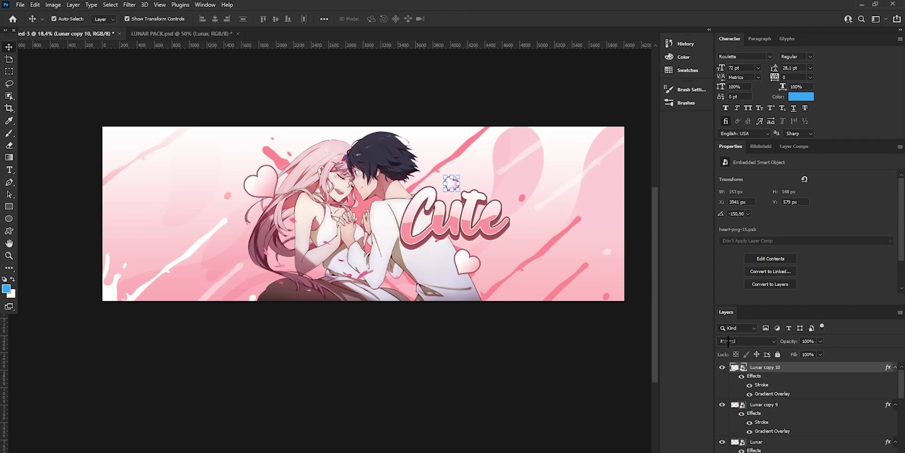
# Step: Paste a heart copy lower in the layer stack, enlarge it to about 1600 by 1541 px, and centre it behind the characters
pyautogui.scroll(-5, 725, 407)
pyautogui.click(765, 451)
pyautogui.hotkey('ctrl', 'v')
pyautogui.moveTo(373, 211); pyautogui.dragTo(571, 203)
pyautogui.click(467, 19)
pyautogui.moveTo(587, 172); pyautogui.dragTo(493, 174)
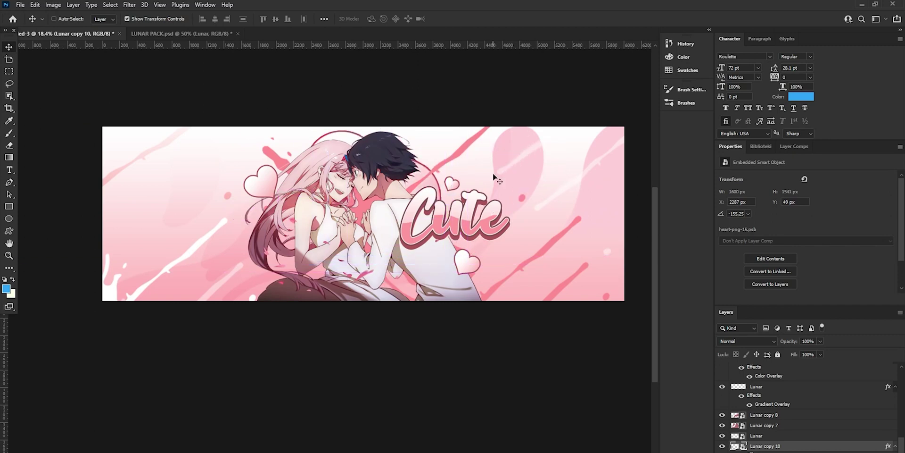
pyautogui.click(493, 175)
# Step: Duplicate the large heart and replace the copy's stroke and gradient overlay with a muted dark pink colour overlay
pyautogui.press('ctrl')
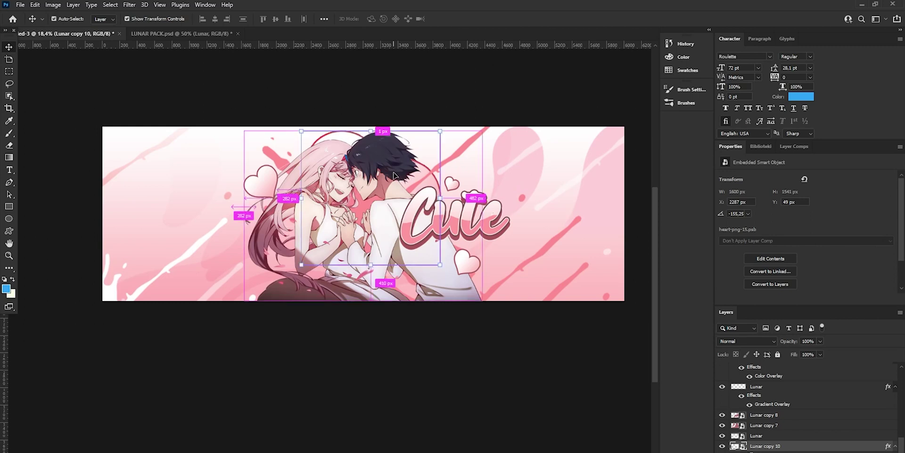
pyautogui.hotkey('ctrl', 'j')
pyautogui.doubleClick(823, 446)
pyautogui.click(543, 236)
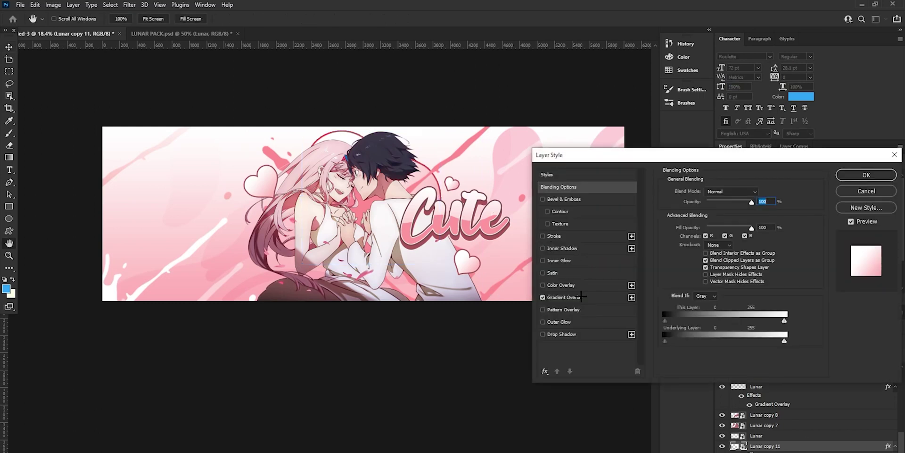
pyautogui.click(560, 285)
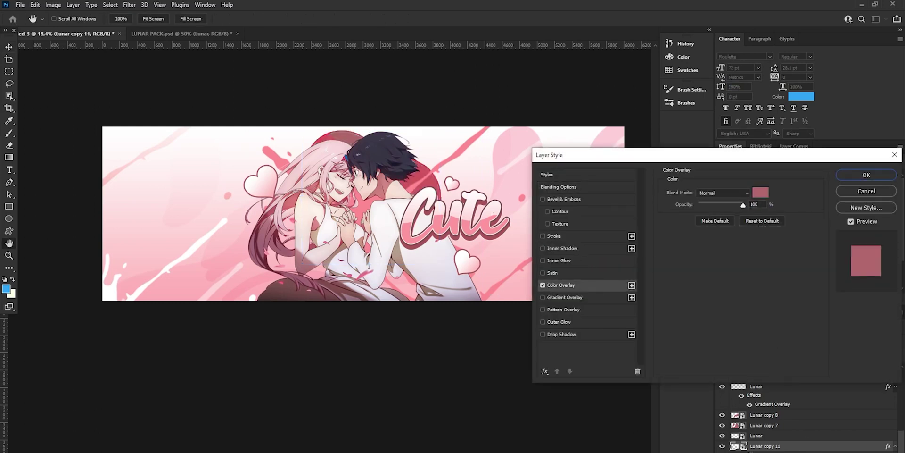
pyautogui.click(844, 174)
# Step: Flip the dark pink heart horizontally, raise its layer above the splatters, and position it behind the pink-haired girl
pyautogui.moveTo(416, 246); pyautogui.dragTo(301, 254)
pyautogui.click(34, 5)
pyautogui.moveTo(70, 219)
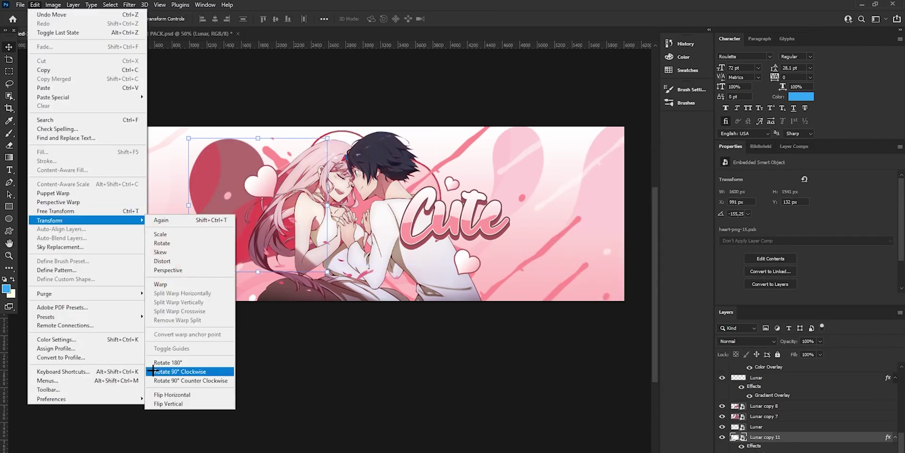
pyautogui.click(178, 395)
pyautogui.moveTo(786, 440); pyautogui.dragTo(775, 401)
pyautogui.moveTo(422, 304); pyautogui.dragTo(430, 289)
# Step: Convert the dark pink heart to a smart object and set its blend mode to Color Burn
pyautogui.click(747, 341)
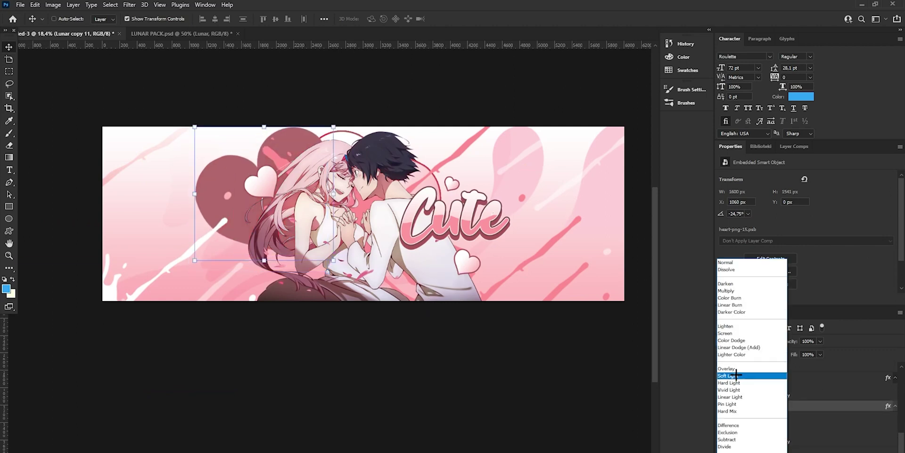
pyautogui.click(739, 263)
pyautogui.rightClick(779, 405)
pyautogui.click(723, 170)
pyautogui.click(747, 341)
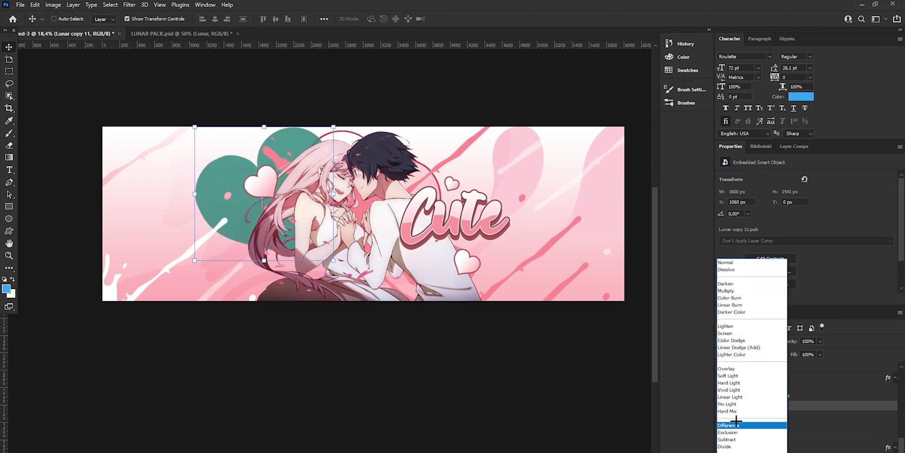
pyautogui.click(747, 298)
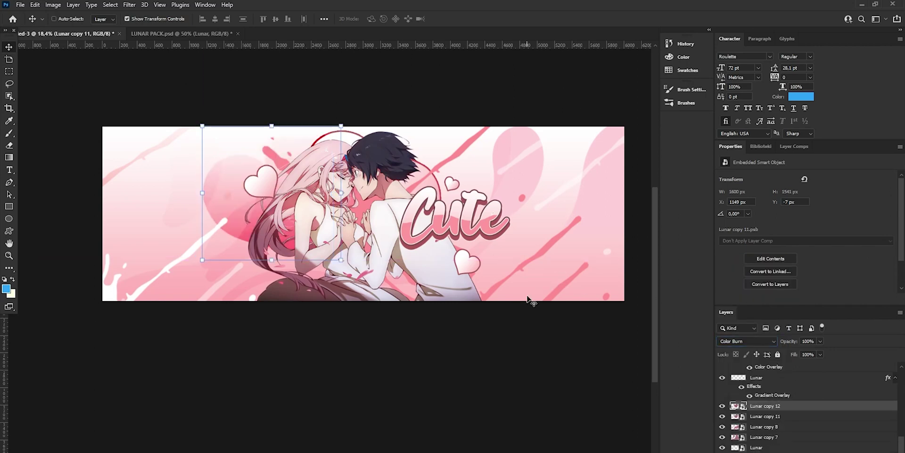
# Step: Move the Color Burn heart behind the "Cute" lettering, scale it to about 1183 by 1130 px, and rotate it 47.32°
pyautogui.moveTo(283, 204); pyautogui.dragTo(474, 308)
pyautogui.moveTo(473, 308); pyautogui.dragTo(509, 201)
pyautogui.moveTo(555, 134); pyautogui.dragTo(579, 211)
pyautogui.moveTo(529, 187); pyautogui.dragTo(486, 223)
pyautogui.click(468, 19)
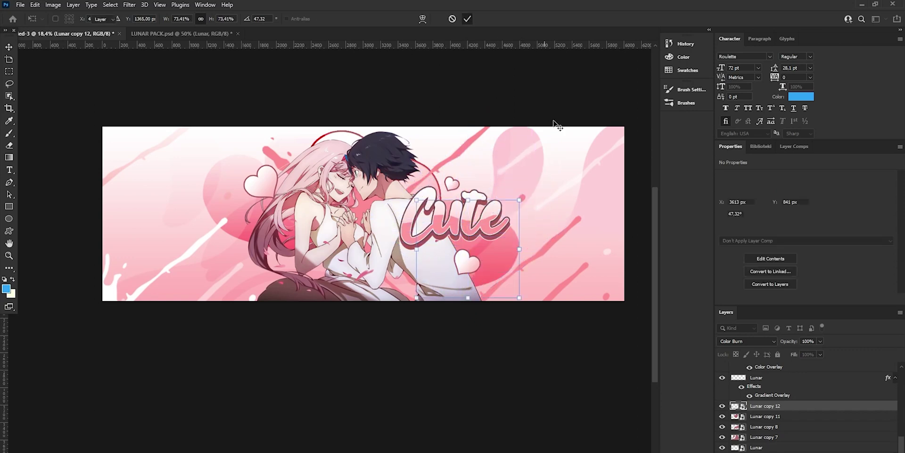
pyautogui.press('Return')
pyautogui.press('Down')
pyautogui.press('Down')
pyautogui.press('Down')
pyautogui.press('Down')
pyautogui.press('Down')
pyautogui.press('Down')
pyautogui.press('Down')
pyautogui.press('Down')
pyautogui.press('Down')
pyautogui.press('Down')
pyautogui.press('Down')
pyautogui.press('Down')
pyautogui.press('Down')
pyautogui.press('Down')
pyautogui.press('Down')
pyautogui.press('Down')
pyautogui.press('Down')
pyautogui.press('Down')
pyautogui.press('Down')
pyautogui.press('Down')
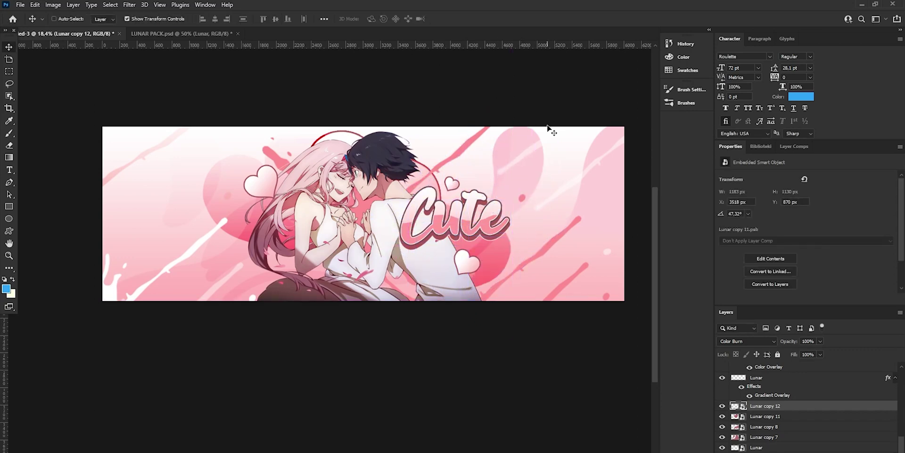
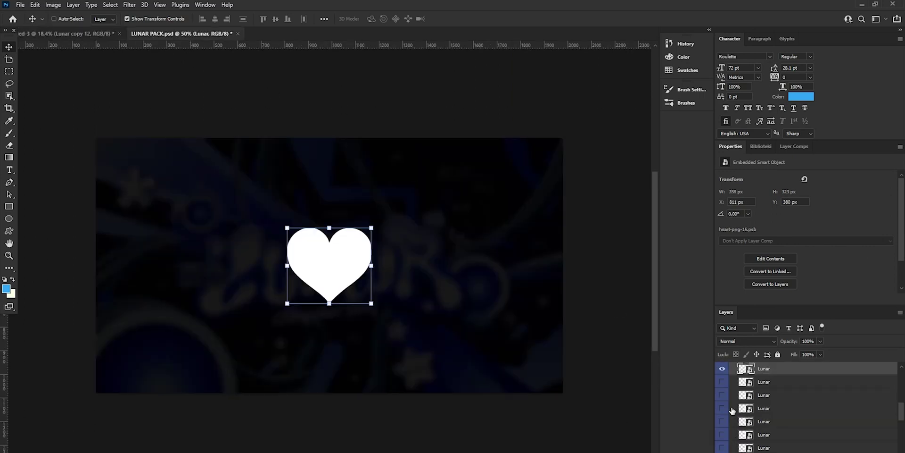
# Step: Preview the shapes in LUNAR PACK.psd, then show and select the rounded blob with small dots
pyautogui.click(722, 434)
pyautogui.click(722, 434)
pyautogui.click(721, 422)
pyautogui.click(722, 409)
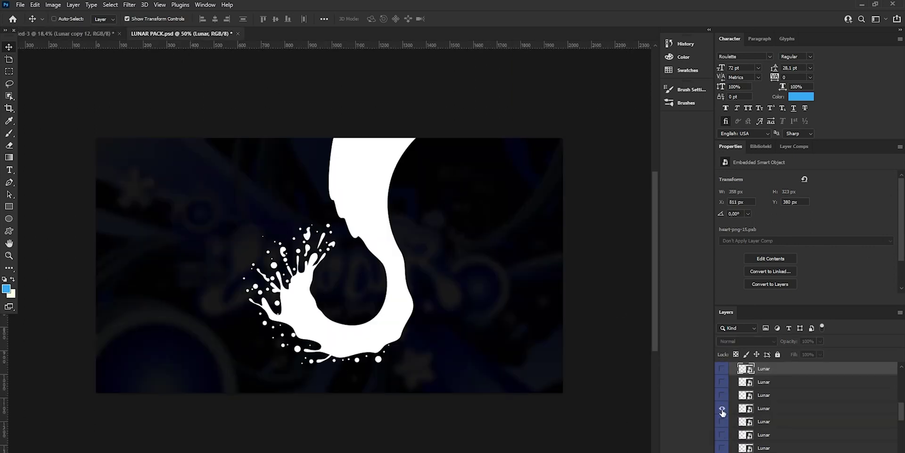
pyautogui.click(722, 410)
pyautogui.scroll(-2, 723, 422)
pyautogui.click(722, 423)
pyautogui.click(723, 423)
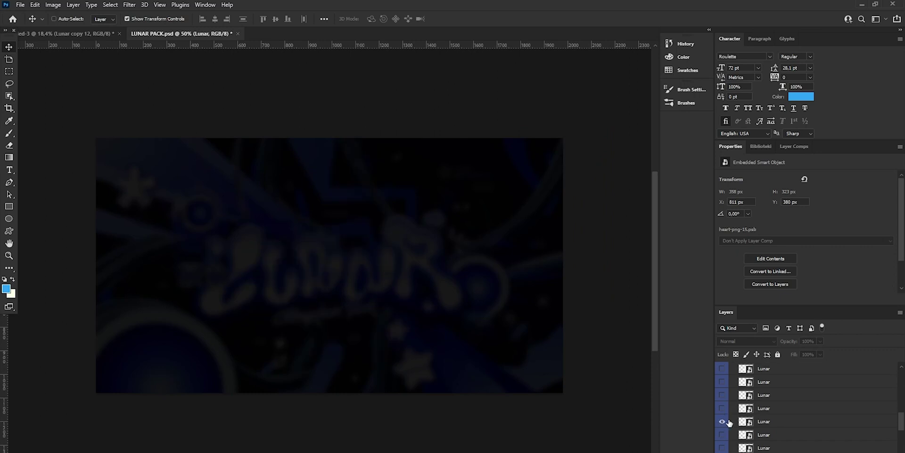
pyautogui.click(730, 423)
# Step: Paste the blob shape into the banner, enlarge it to about 1791 by 1200 px, and place it across the left edge
pyautogui.click(76, 35)
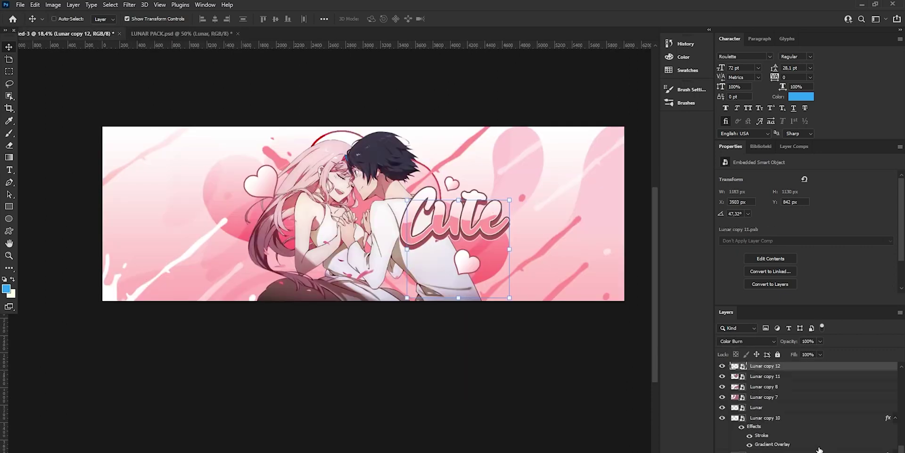
pyautogui.scroll(2, 815, 448)
pyautogui.hotkey('ctrl', 'v')
pyautogui.moveTo(390, 218); pyautogui.dragTo(498, 218)
pyautogui.moveTo(445, 225); pyautogui.dragTo(142, 237)
pyautogui.click(466, 20)
pyautogui.moveTo(428, 137)
pyautogui.mouseDown()
pyautogui.moveTo(416, 149)
pyautogui.moveTo(414, 140)
pyautogui.mouseUp()
# Step: Try the Soft Light blend mode on the blob while shifting it slightly inward, and restore the Normal blend mode
pyautogui.click(756, 338)
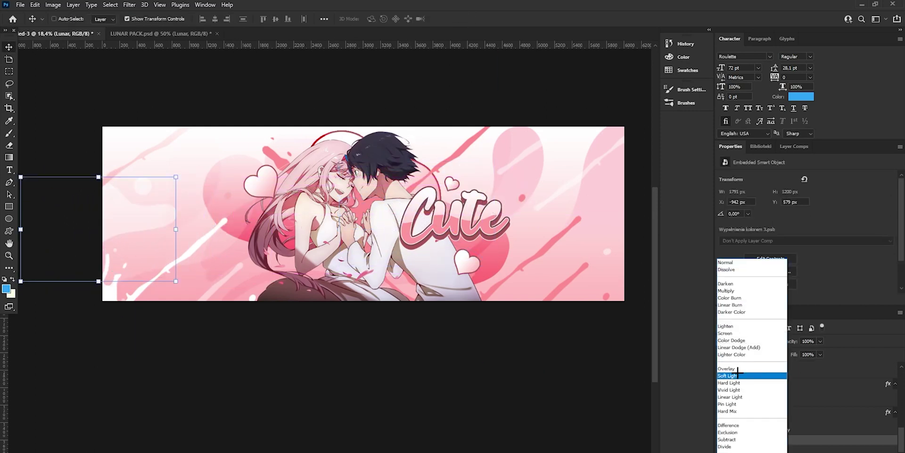
pyautogui.click(735, 375)
pyautogui.moveTo(365, 295); pyautogui.dragTo(367, 302)
pyautogui.moveTo(647, 393); pyautogui.dragTo(650, 391)
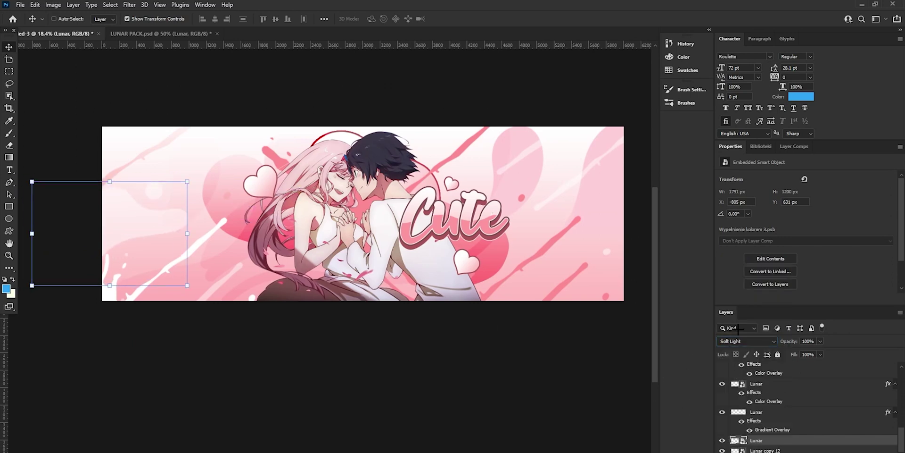
pyautogui.click(734, 340)
pyautogui.click(736, 264)
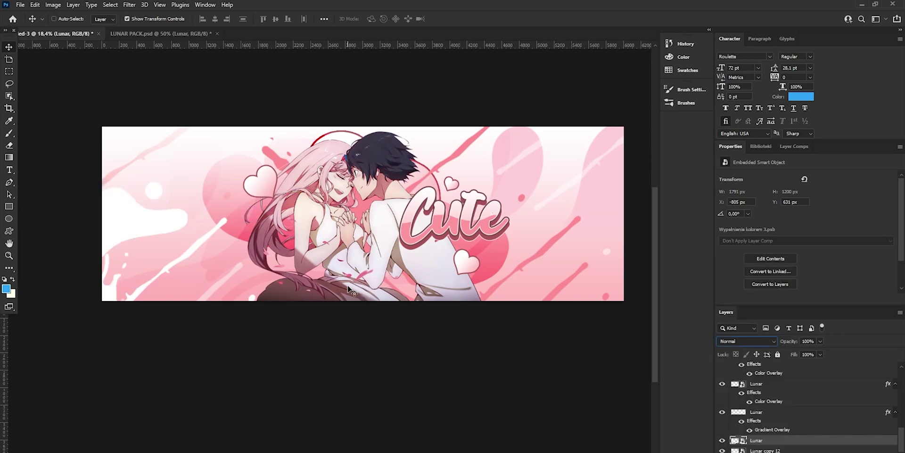
# Step: Add a white-to-pink linear gradient overlay to the blob with an 18° angle and 127% scale
pyautogui.doubleClick(811, 440)
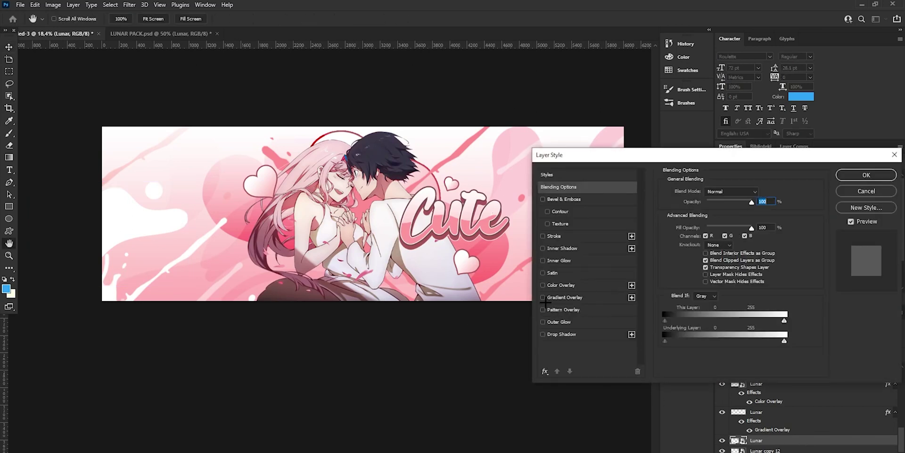
pyautogui.click(543, 297)
pyautogui.click(586, 297)
pyautogui.moveTo(704, 240); pyautogui.dragTo(759, 225)
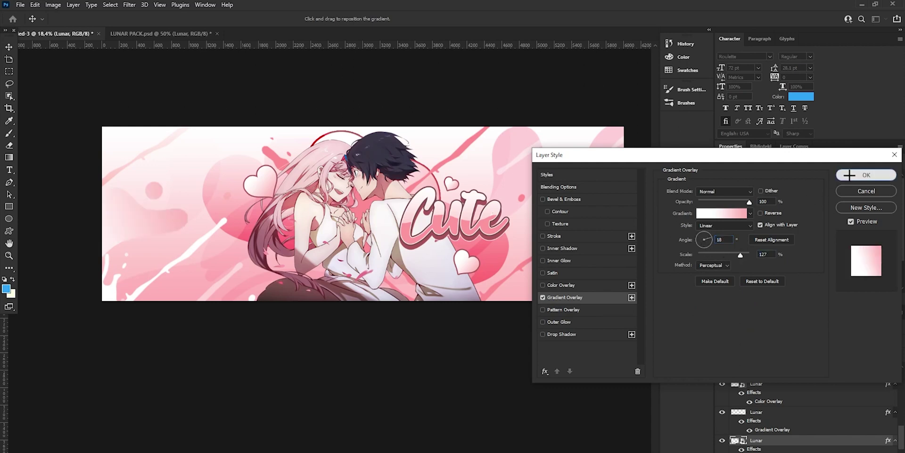
pyautogui.click(849, 175)
# Step: Move the gradient blob to the banner's lower right, duplicate it, and place the copy across the right edge
pyautogui.moveTo(177, 227); pyautogui.dragTo(639, 216)
pyautogui.click(539, 312)
pyautogui.hotkey('ctrl', 'j')
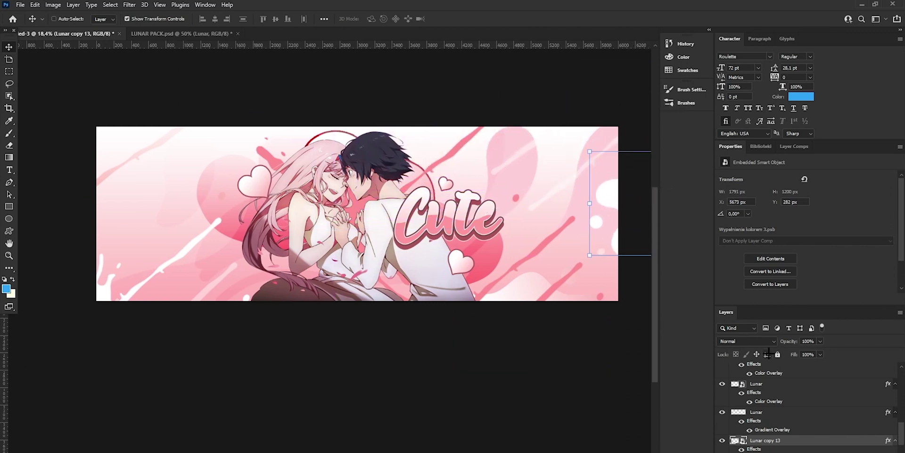
# Step: Convert the blob copy to a smart object and set it to Soft Light at 45% opacity
pyautogui.click(748, 341)
pyautogui.click(741, 278)
pyautogui.rightClick(783, 440)
pyautogui.click(811, 118)
pyautogui.click(747, 341)
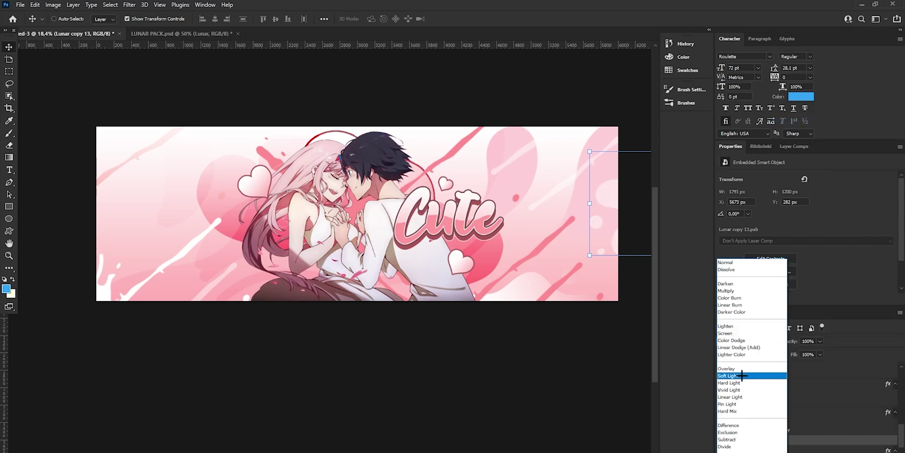
pyautogui.click(743, 376)
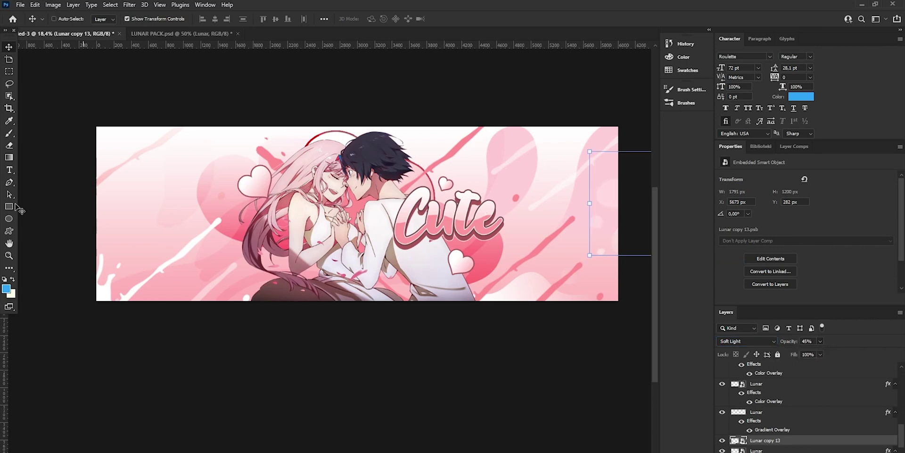
# Step: Switch to LUNAR PACK.psd, preview a few more shapes, and go from the Shapes group to the brush layers
pyautogui.click(8, 256)
pyautogui.moveTo(414, 214)
pyautogui.mouseDown()
pyautogui.moveTo(326, 215)
pyautogui.moveTo(409, 214)
pyautogui.mouseUp()
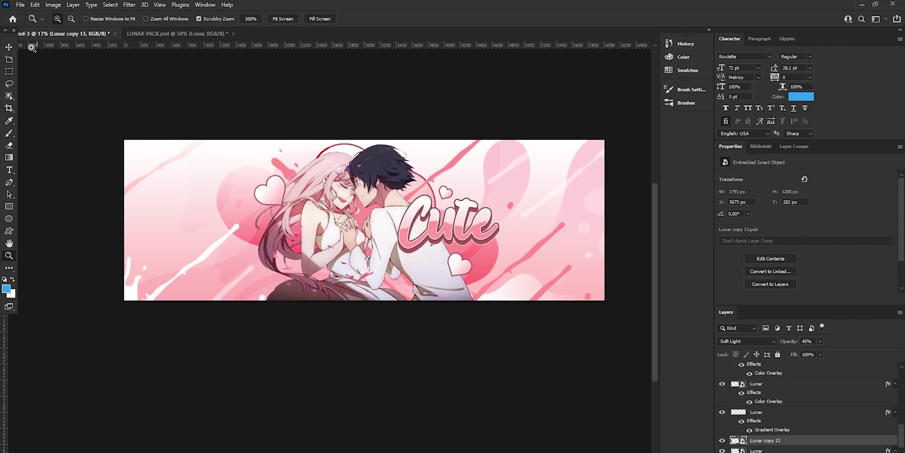
pyautogui.press('v')
pyautogui.click(174, 33)
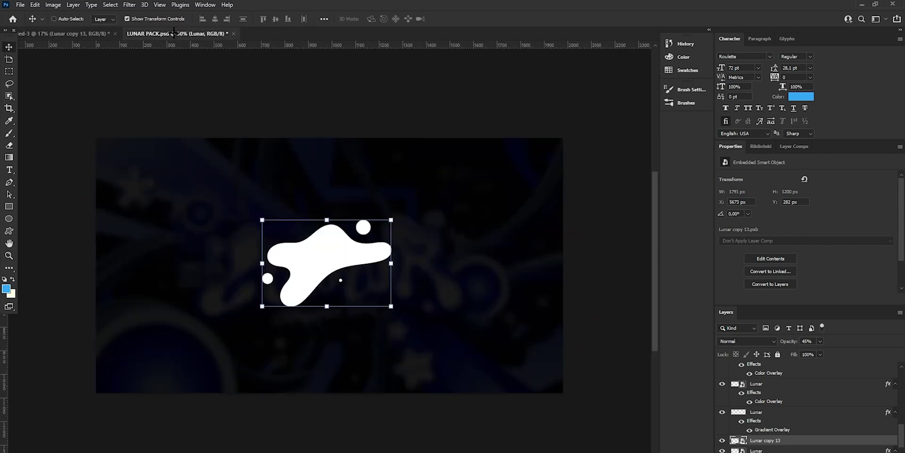
pyautogui.scroll(1, 741, 439)
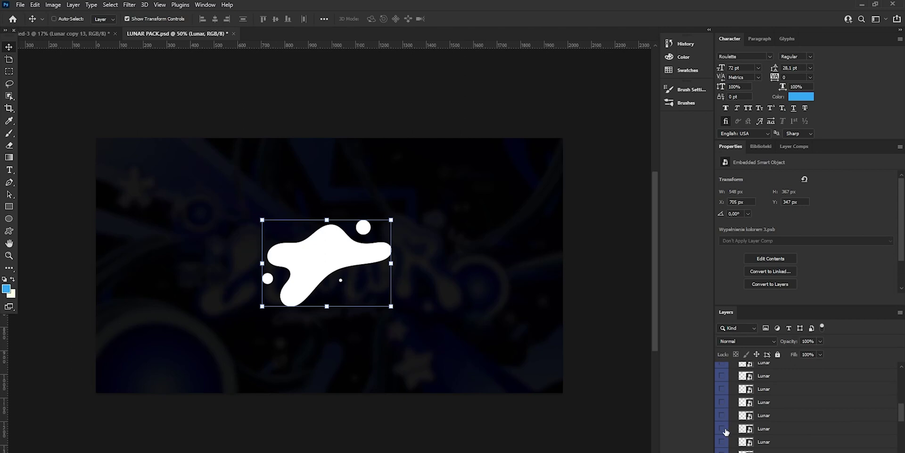
pyautogui.click(722, 451)
pyautogui.click(722, 429)
pyautogui.click(722, 429)
pyautogui.scroll(5, 726, 428)
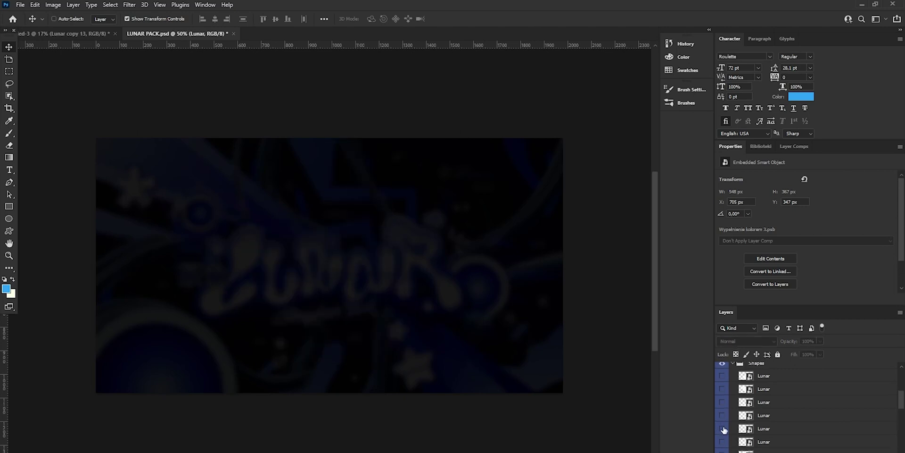
pyautogui.click(733, 408)
pyautogui.scroll(-3, 731, 422)
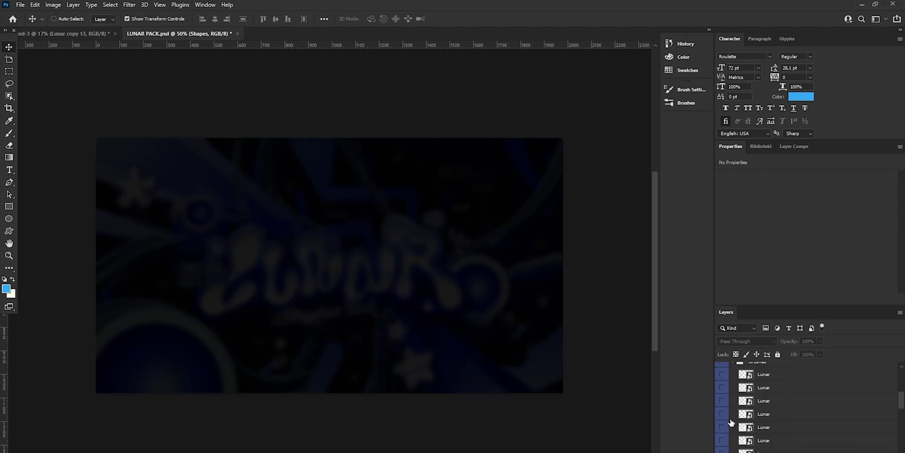
# Step: Preview the brush-stroke and paint-splatter layers in LUNAR PACK.psd one at a time
pyautogui.click(723, 430)
pyautogui.click(723, 430)
pyautogui.click(723, 427)
pyautogui.click(722, 427)
pyautogui.click(722, 415)
pyautogui.click(722, 415)
pyautogui.click(722, 402)
pyautogui.click(721, 402)
pyautogui.click(722, 451)
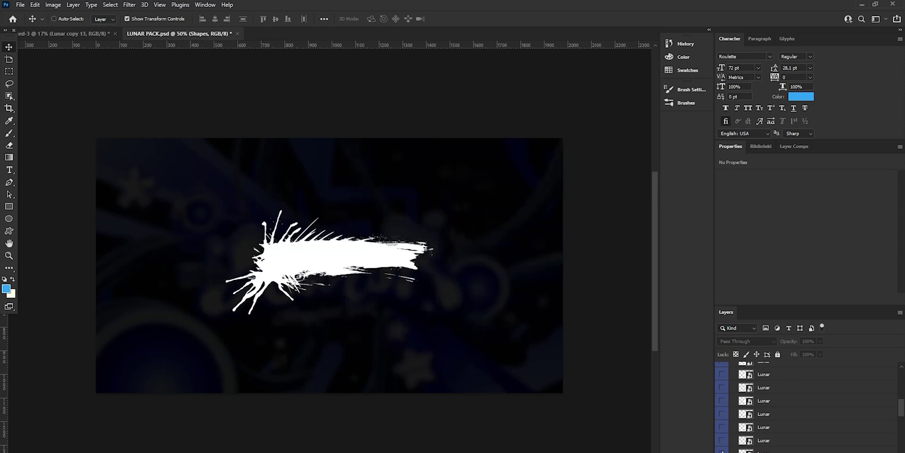
pyautogui.click(722, 451)
pyautogui.click(722, 451)
pyautogui.click(722, 451)
pyautogui.scroll(-3, 722, 451)
pyautogui.click(722, 452)
pyautogui.click(722, 451)
pyautogui.click(723, 441)
pyautogui.click(722, 442)
pyautogui.click(722, 452)
pyautogui.click(764, 451)
pyautogui.scroll(-1, 733, 429)
pyautogui.click(722, 428)
pyautogui.click(722, 442)
pyautogui.click(722, 443)
pyautogui.click(723, 452)
pyautogui.click(722, 451)
pyautogui.click(722, 451)
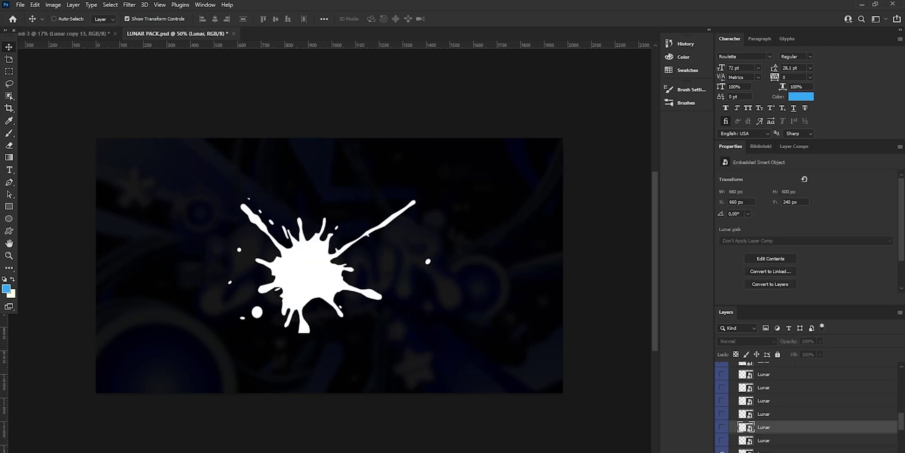
pyautogui.click(722, 451)
pyautogui.click(722, 451)
pyautogui.click(722, 451)
# Step: Compare the neighbouring splatters, and show and select the wide paint splatter with round droplets
pyautogui.click(723, 413)
pyautogui.click(724, 413)
pyautogui.click(723, 402)
pyautogui.click(724, 402)
pyautogui.click(723, 389)
pyautogui.click(722, 388)
pyautogui.click(722, 377)
pyautogui.click(723, 378)
pyautogui.scroll(1, 723, 379)
pyautogui.click(723, 388)
pyautogui.click(724, 387)
pyautogui.click(724, 377)
pyautogui.click(771, 377)
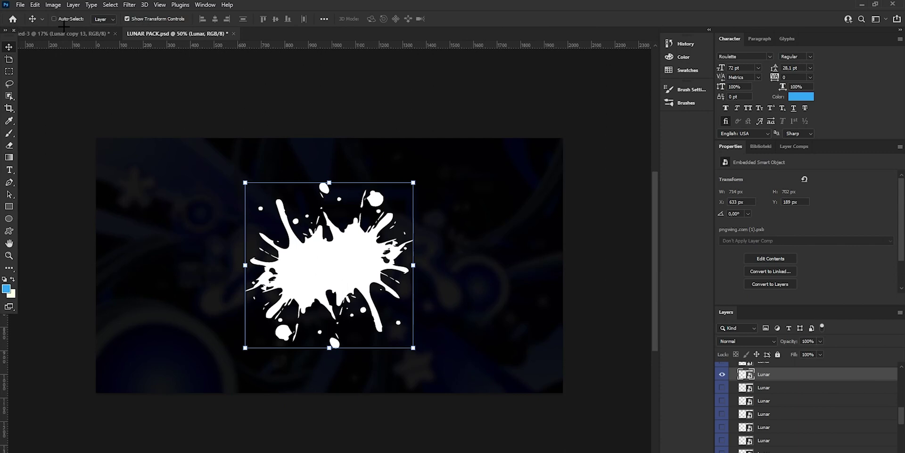
# Step: Try the wide splatter in the banner, enlarged to about 2224 by 2187 px behind the characters and lettering, in Normal mode
pyautogui.click(64, 33)
pyautogui.click(385, 220)
pyautogui.moveTo(392, 219); pyautogui.dragTo(493, 231)
pyautogui.click(467, 18)
pyautogui.moveTo(560, 174); pyautogui.dragTo(561, 189)
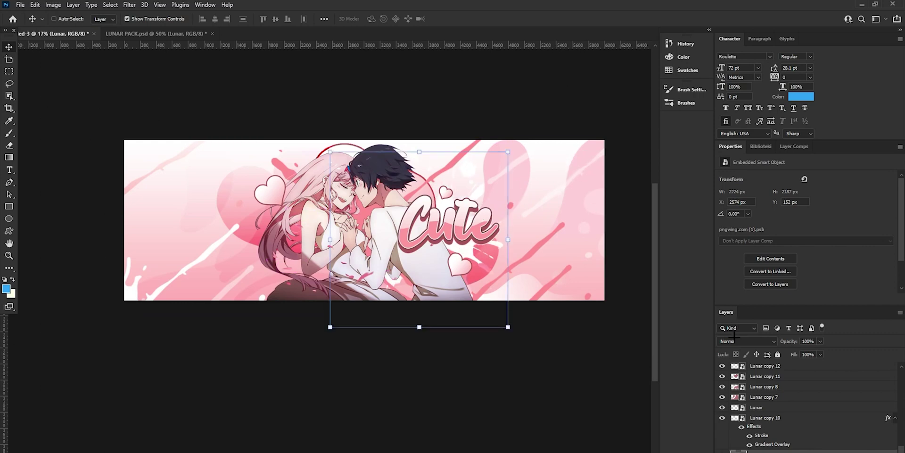
pyautogui.click(733, 338)
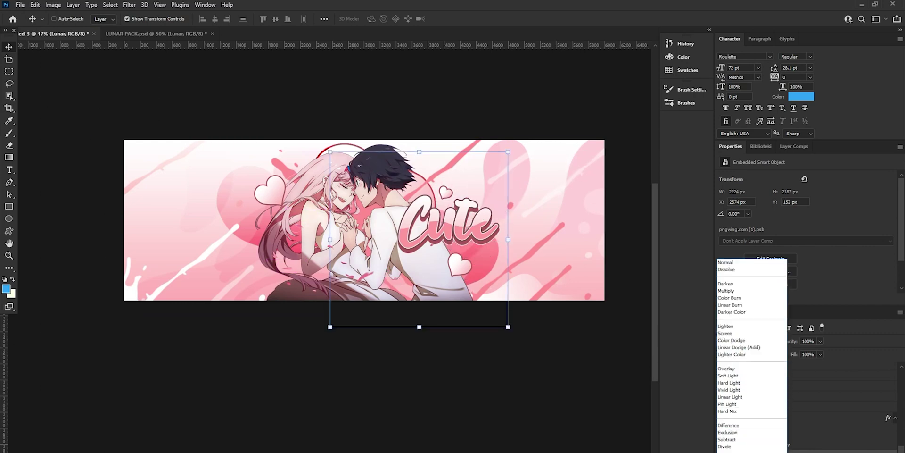
pyautogui.click(728, 262)
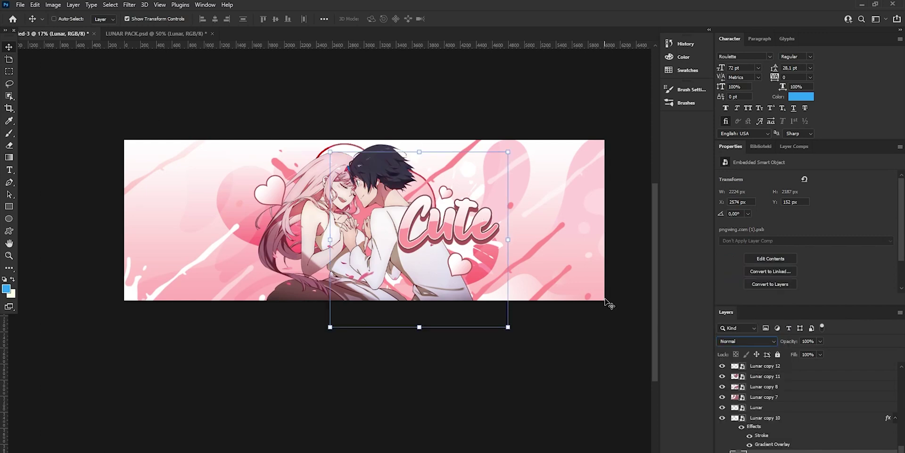
# Step: Try duplicating the white splatter and placing the copies at the banner's lower left
pyautogui.hotkey('ctrl', 'j')
pyautogui.moveTo(428, 254)
pyautogui.mouseDown()
pyautogui.moveTo(303, 226)
pyautogui.moveTo(369, 238)
pyautogui.moveTo(558, 360)
pyautogui.moveTo(592, 319)
pyautogui.moveTo(592, 257)
pyautogui.moveTo(595, 264)
pyautogui.moveTo(250, 266)
pyautogui.moveTo(198, 329)
pyautogui.moveTo(188, 299)
pyautogui.moveTo(226, 306)
pyautogui.moveTo(223, 281)
pyautogui.moveTo(99, 260)
pyautogui.moveTo(272, 310)
pyautogui.moveTo(271, 300)
pyautogui.mouseUp()
pyautogui.hotkey('ctrl', 'j')
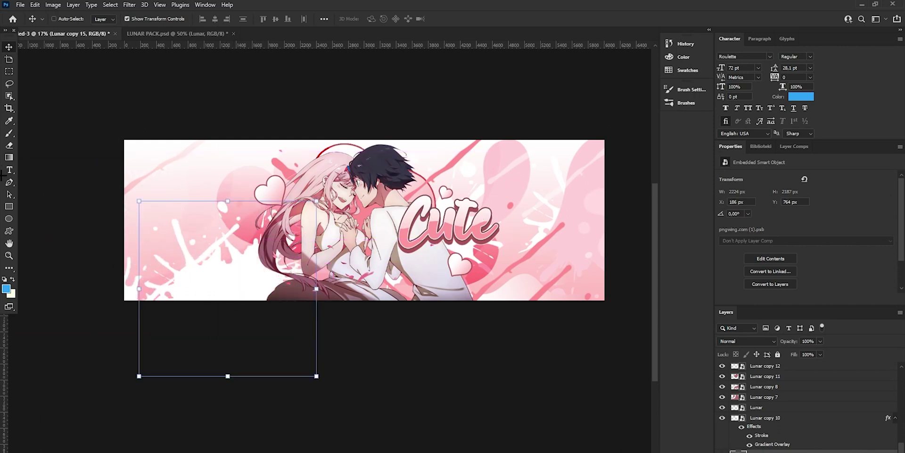
# Step: Try fading the lower-left splatter with a soft 1201 px eraser and setting its blend mode to Overlay
pyautogui.press('e')
pyautogui.click(435, 195)
pyautogui.click(439, 191)
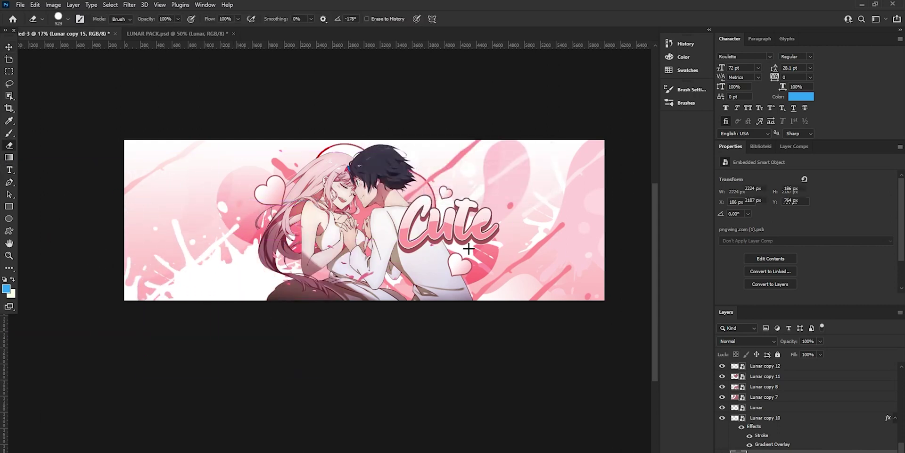
pyautogui.rightClick(488, 258)
pyautogui.moveTo(264, 268); pyautogui.dragTo(300, 278)
pyautogui.moveTo(299, 278)
pyautogui.mouseDown()
pyautogui.moveTo(246, 323)
pyautogui.moveTo(170, 350)
pyautogui.mouseUp()
pyautogui.moveTo(210, 271); pyautogui.dragTo(197, 274)
pyautogui.moveTo(184, 316)
pyautogui.mouseDown()
pyautogui.moveTo(273, 263)
pyautogui.moveTo(233, 299)
pyautogui.moveTo(306, 249)
pyautogui.mouseUp()
pyautogui.click(738, 341)
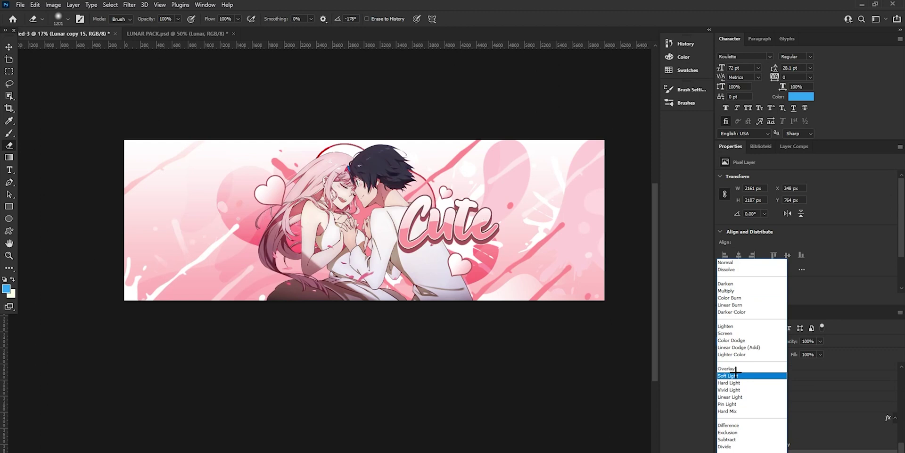
pyautogui.click(728, 368)
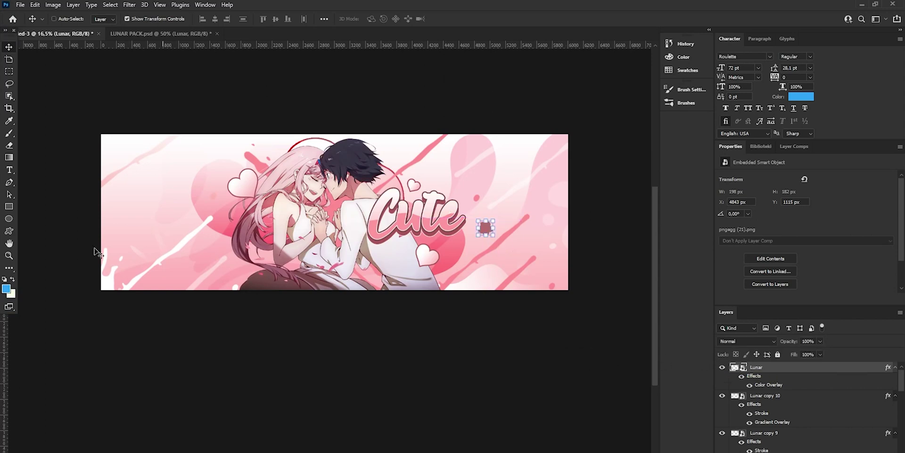
# Step: Duplicate the dark pink flower beside the "Cute" lettering and shrink the copy to about 95 by 88 px
pyautogui.press('z')
pyautogui.moveTo(510, 226); pyautogui.dragTo(522, 228)
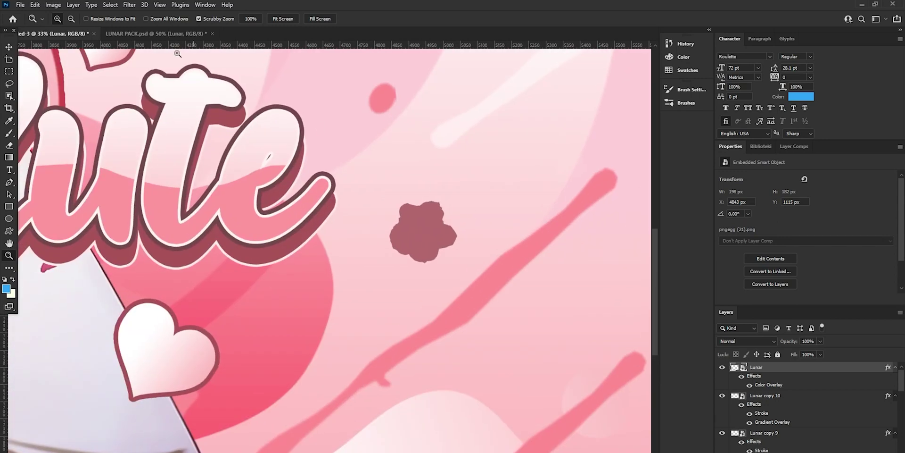
pyautogui.click(153, 34)
pyautogui.click(36, 33)
pyautogui.moveTo(463, 227)
pyautogui.mouseDown()
pyautogui.moveTo(433, 227)
pyautogui.moveTo(465, 231)
pyautogui.mouseUp()
pyautogui.click(9, 48)
pyautogui.moveTo(393, 153); pyautogui.dragTo(389, 152)
pyautogui.hotkey('ctrl', 'j')
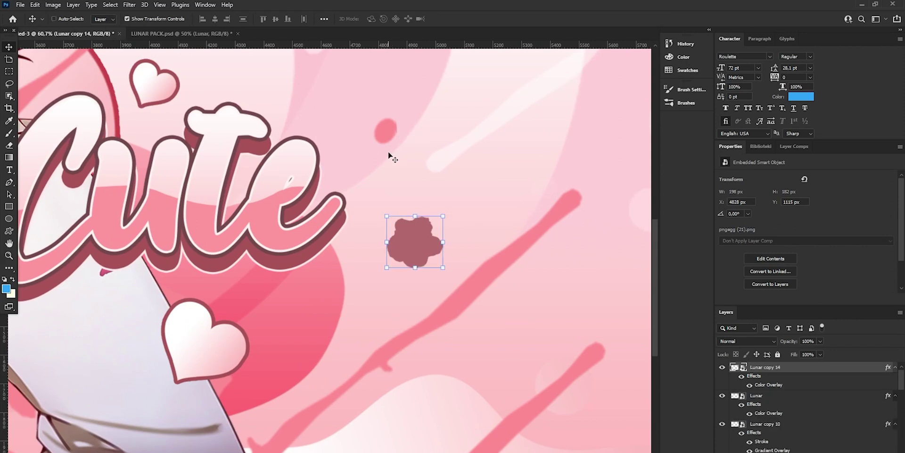
pyautogui.scroll(3, 493, 253)
pyautogui.moveTo(443, 277); pyautogui.dragTo(414, 301)
pyautogui.press('Return')
# Step: Duplicate the small flower and place the copy at the banner's lower left, beneath the white streak
pyautogui.press('z')
pyautogui.moveTo(419, 189); pyautogui.dragTo(370, 182)
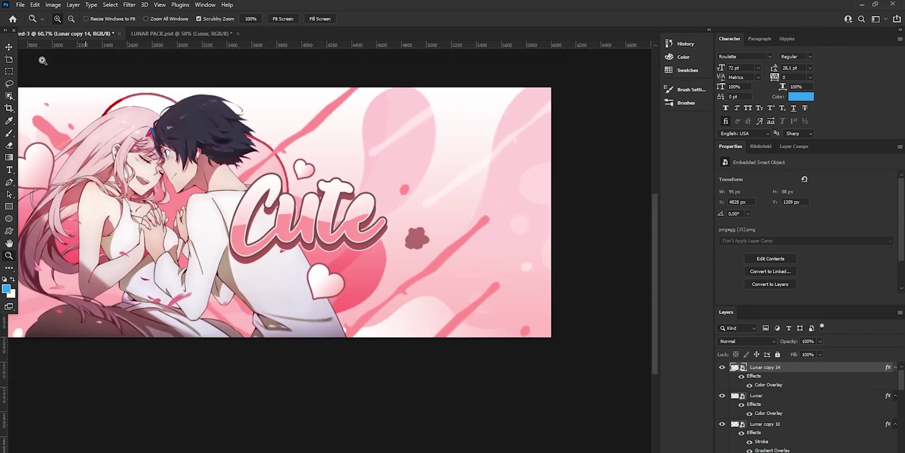
pyautogui.click(9, 47)
pyautogui.moveTo(503, 240); pyautogui.dragTo(548, 147)
pyautogui.scroll(-2, 483, 344)
pyautogui.moveTo(483, 344); pyautogui.dragTo(453, 404)
pyautogui.moveTo(452, 405); pyautogui.dragTo(424, 352)
pyautogui.hscroll(-5, 445, 410)
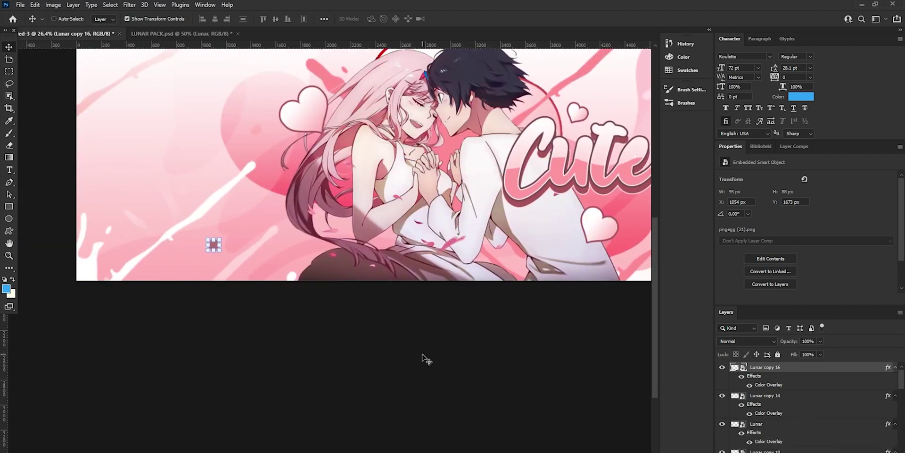
# Step: Duplicate the lower-left flower, enlarge the copy to about 267 by 246 px, and place it above the white streak
pyautogui.moveTo(220, 241); pyautogui.dragTo(241, 218)
pyautogui.click(468, 18)
pyautogui.moveTo(411, 238); pyautogui.dragTo(358, 174)
pyautogui.scroll(2, 377, 247)
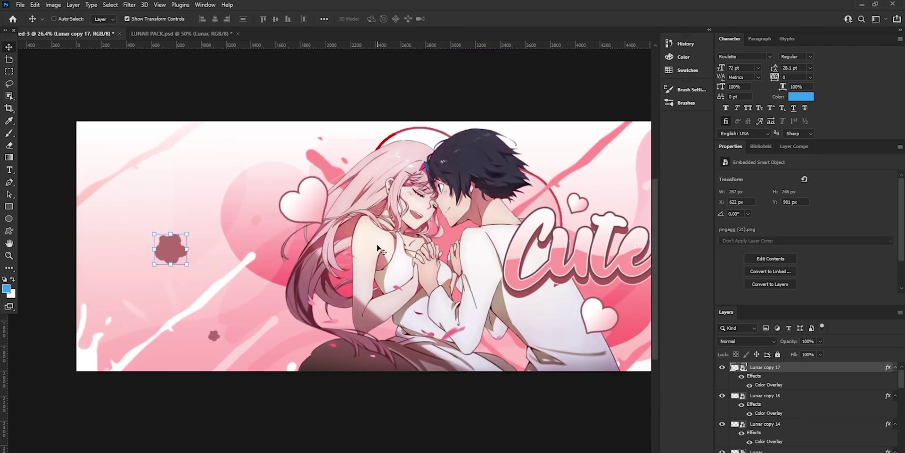
# Step: Duplicate the large left flower, shrink the copy to about 136 px, rotate it -20.96°, and place it left of the large heart
pyautogui.moveTo(190, 225); pyautogui.dragTo(175, 237)
pyautogui.click(468, 18)
pyautogui.moveTo(354, 244); pyautogui.dragTo(452, 144)
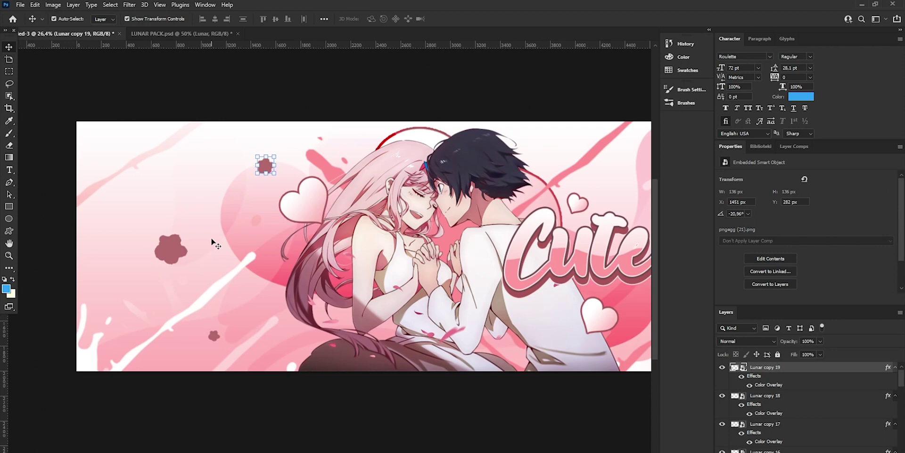
# Step: Duplicate the upper-left flower, shrink the copy to a tiny size, and place it further left above the large flower
pyautogui.moveTo(274, 157); pyautogui.dragTo(263, 169)
pyautogui.click(467, 18)
pyautogui.moveTo(416, 133); pyautogui.dragTo(363, 153)
pyautogui.click(9, 255)
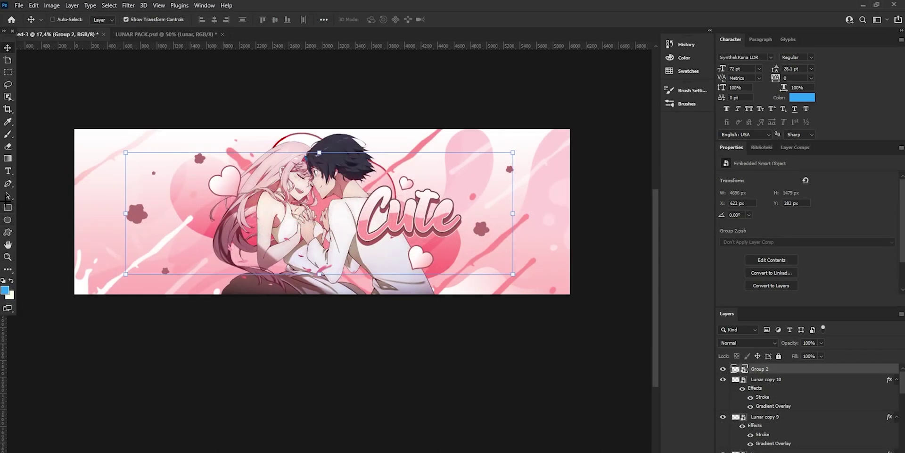
# Step: Add a text layer reading "CUTE" in the SynthekKana LDR font at 72 pt near the pink-haired character's lower hair
pyautogui.click(8, 171)
pyautogui.click(8, 257)
pyautogui.moveTo(351, 245); pyautogui.dragTo(296, 233)
pyautogui.click(8, 170)
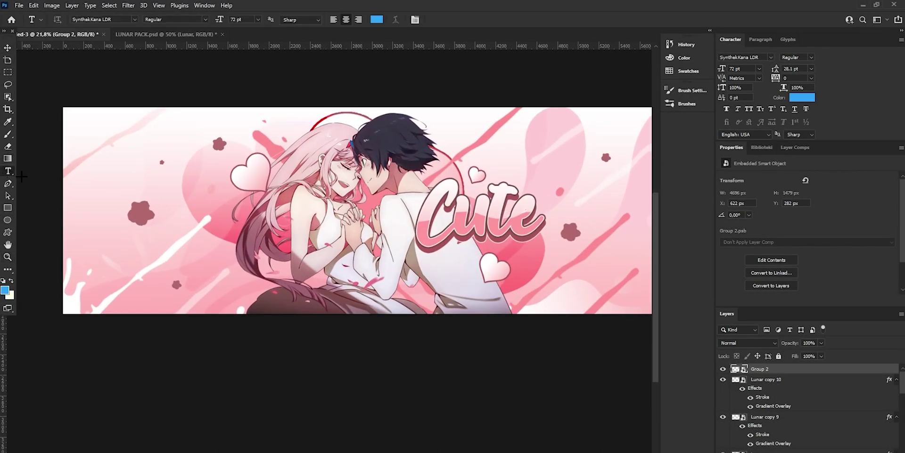
pyautogui.click(241, 274)
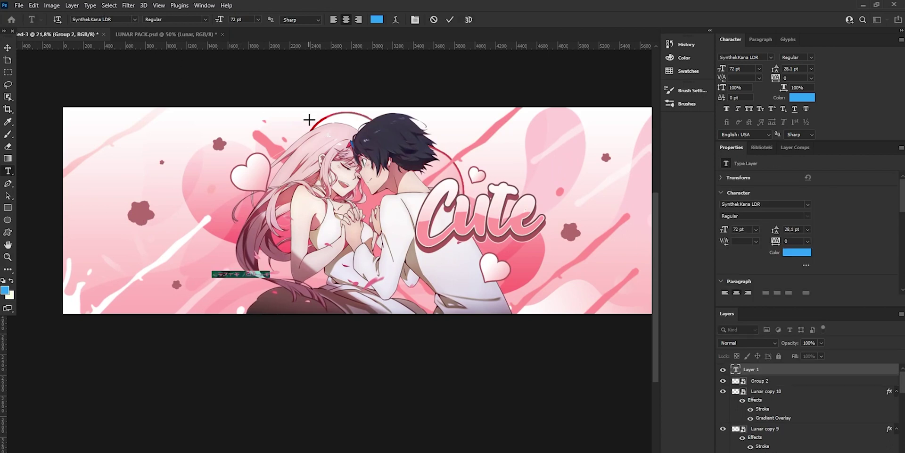
pyautogui.press('capslock')
pyautogui.write('C')
pyautogui.press('capslock')
pyautogui.write('ute')
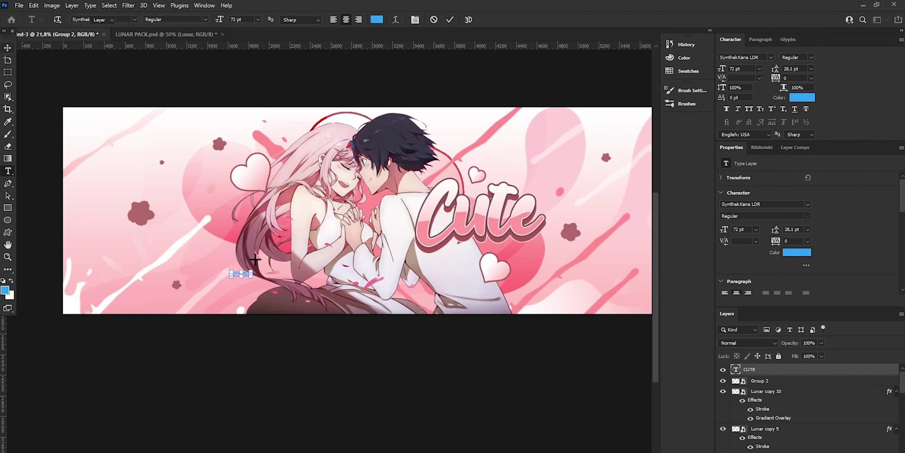
# Step: Enlarge the katakana-style text to 419.55 pt and position it over the pink-haired character's lower hair
pyautogui.moveTo(252, 277); pyautogui.dragTo(351, 308)
pyautogui.click(466, 19)
pyautogui.moveTo(374, 228); pyautogui.dragTo(347, 196)
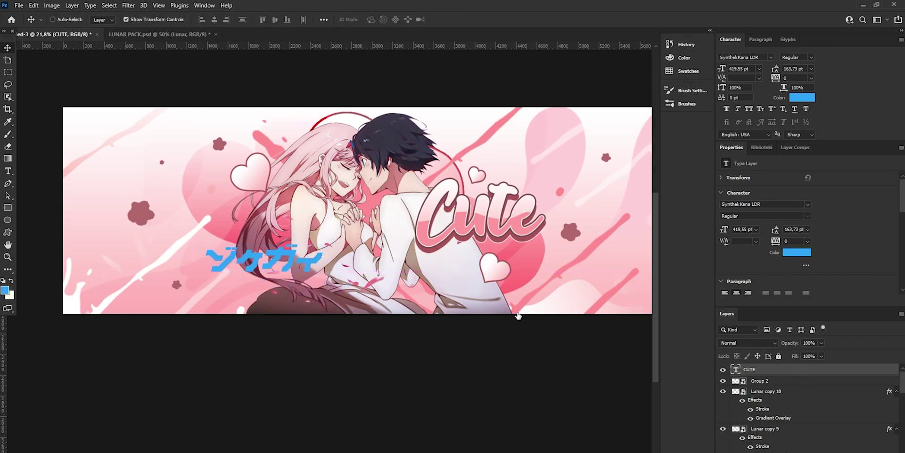
# Step: Apply a white-to-pink Gradient Overlay and a 7 px outside dark pink Stroke to the text, and convert it to a smart object
pyautogui.click(543, 299)
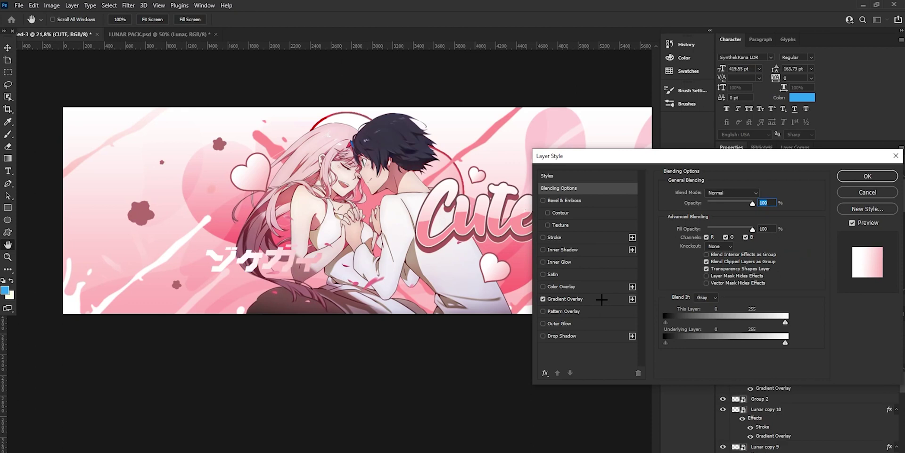
pyautogui.click(543, 237)
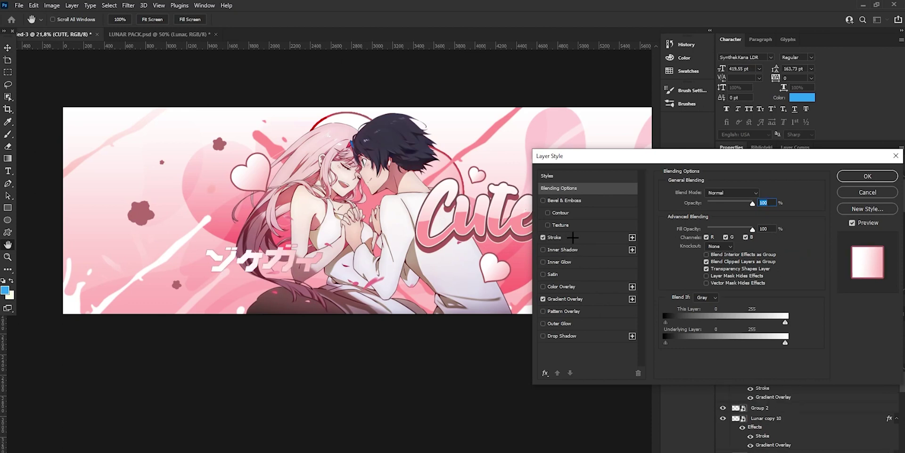
pyautogui.click(573, 237)
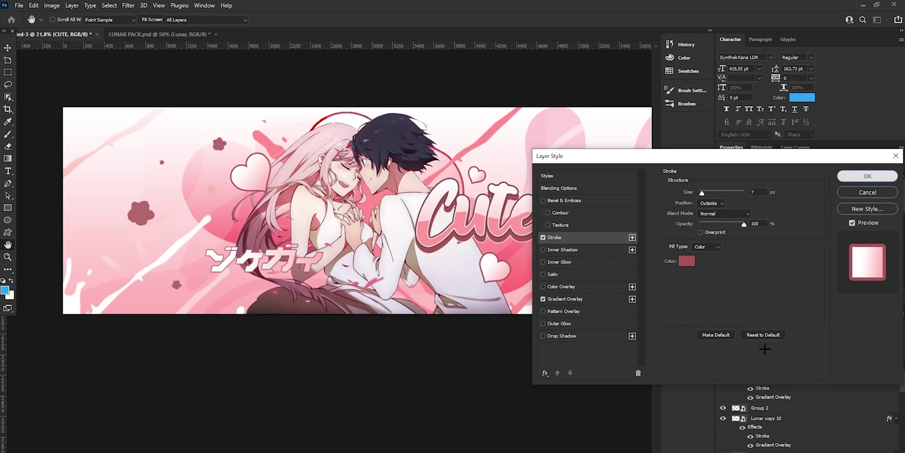
pyautogui.click(861, 177)
pyautogui.rightClick(766, 372)
pyautogui.click(783, 181)
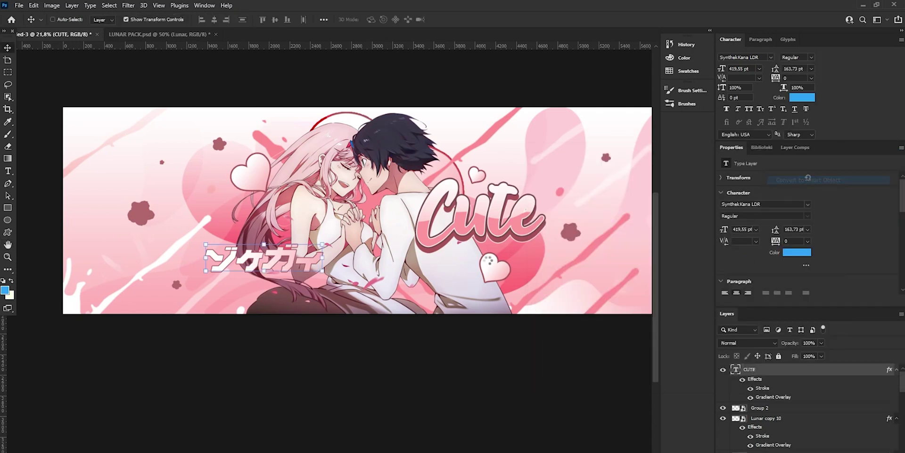
# Step: Duplicate the katakana-style text, scale the copy to 45.32%, and place it beside the top of the dark-haired character's head
pyautogui.hotkey('ctrl', 'j')
pyautogui.moveTo(326, 258); pyautogui.dragTo(426, 177)
pyautogui.click(466, 20)
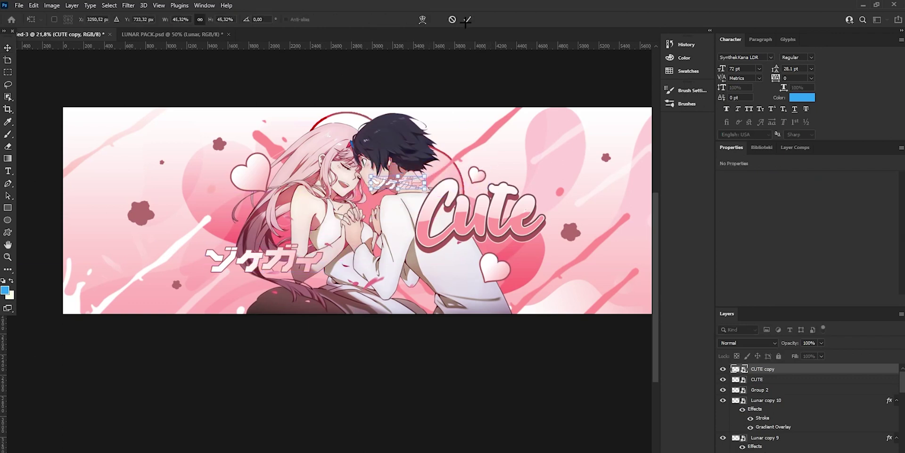
pyautogui.moveTo(491, 169); pyautogui.dragTo(528, 119)
pyautogui.click(8, 257)
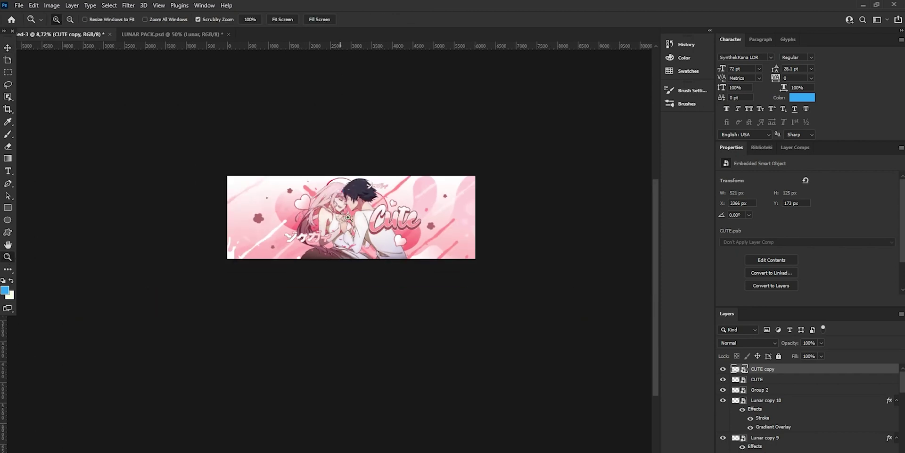
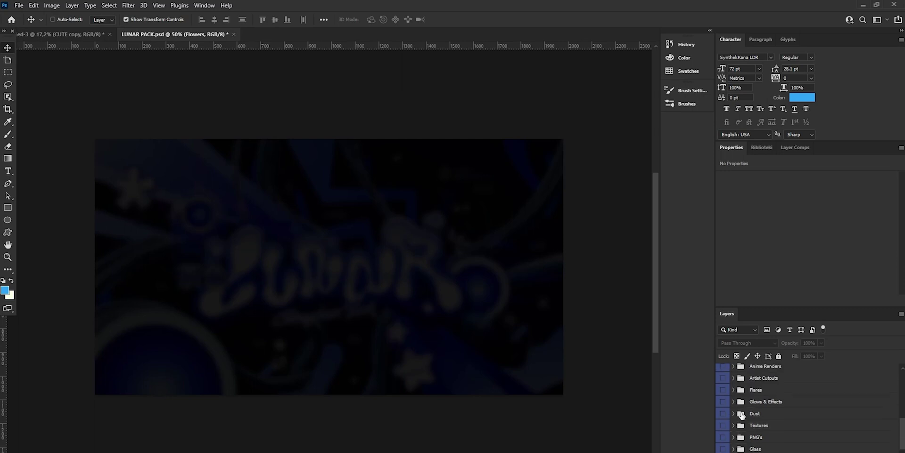
# Step: Preview the individual texture and PNG assets in the LUNAR PACK file by showing and hiding their layers
pyautogui.click(734, 423)
pyautogui.scroll(-3, 734, 424)
pyautogui.click(733, 435)
pyautogui.click(736, 451)
pyautogui.click(723, 451)
pyautogui.click(723, 451)
pyautogui.scroll(-3, 724, 451)
pyautogui.click(723, 452)
pyautogui.click(723, 451)
pyautogui.click(724, 448)
pyautogui.click(723, 448)
pyautogui.click(723, 435)
pyautogui.click(723, 435)
pyautogui.click(724, 422)
pyautogui.click(724, 422)
pyautogui.scroll(-3, 724, 424)
pyautogui.click(723, 448)
pyautogui.click(723, 447)
pyautogui.click(723, 447)
pyautogui.click(723, 447)
pyautogui.click(724, 447)
pyautogui.click(723, 447)
pyautogui.click(723, 447)
pyautogui.click(723, 447)
pyautogui.scroll(-3, 723, 448)
pyautogui.click(724, 447)
pyautogui.click(723, 451)
pyautogui.click(725, 435)
pyautogui.click(724, 434)
pyautogui.click(723, 422)
pyautogui.click(724, 422)
pyautogui.click(722, 412)
pyautogui.click(723, 412)
pyautogui.click(723, 412)
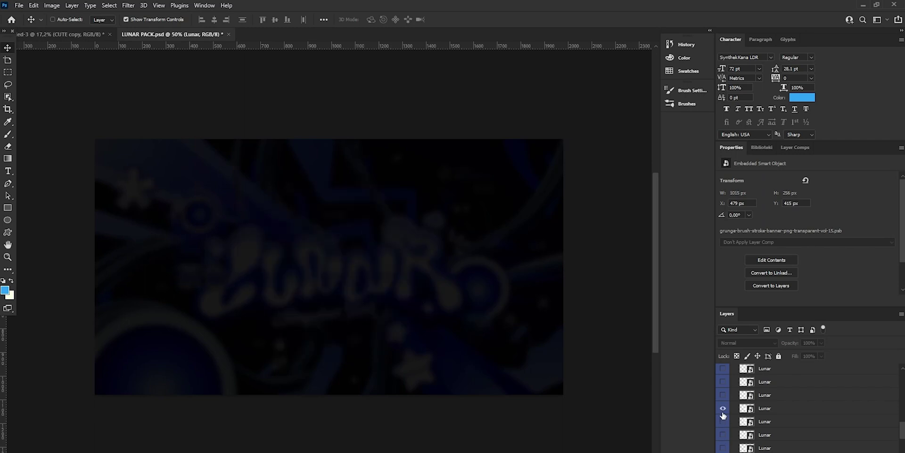
# Step: Bring the chosen white splatter asset into the banner, enlarge it to 3753 by 2502 px, and place it over the lower-left corner
pyautogui.click(773, 409)
pyautogui.click(76, 33)
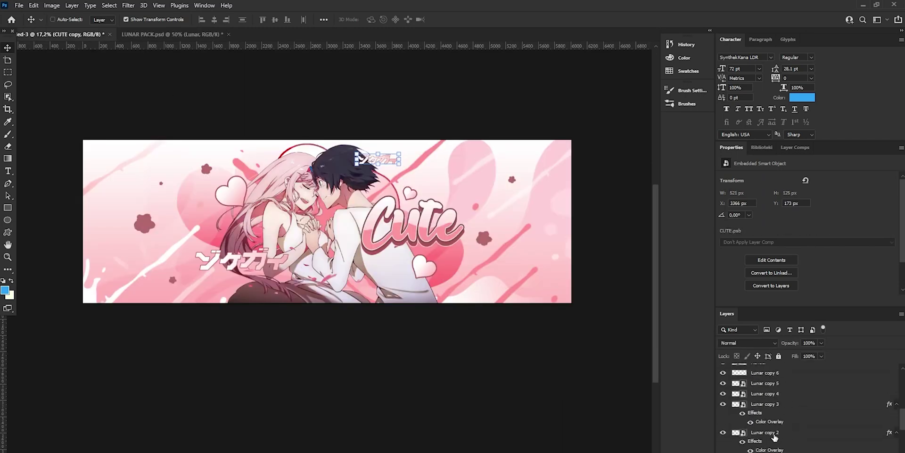
pyautogui.keyDown('ctrl'); pyautogui.click(343, 253); pyautogui.keyUp('ctrl')
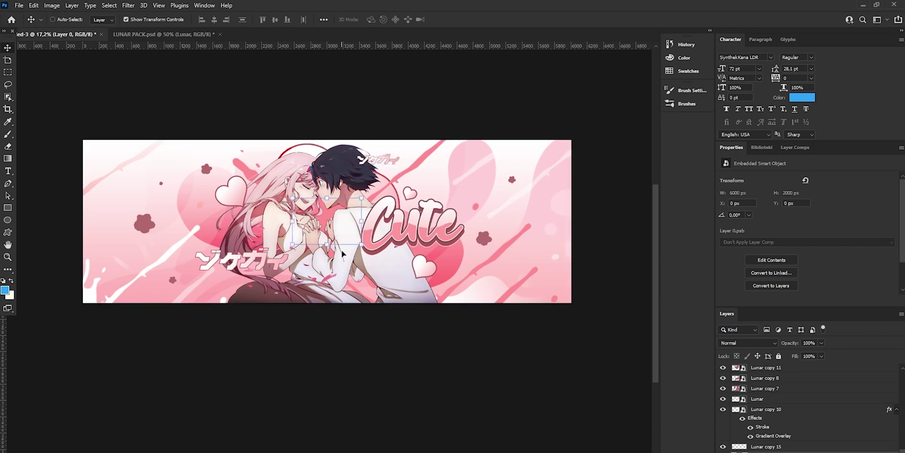
pyautogui.moveTo(362, 222); pyautogui.dragTo(597, 215)
pyautogui.moveTo(484, 243); pyautogui.dragTo(154, 283)
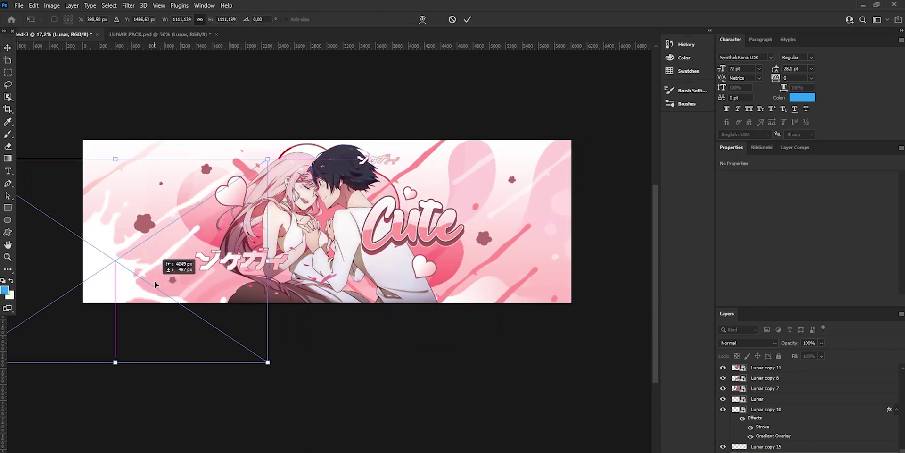
pyautogui.click(467, 20)
pyautogui.moveTo(409, 164); pyautogui.dragTo(396, 170)
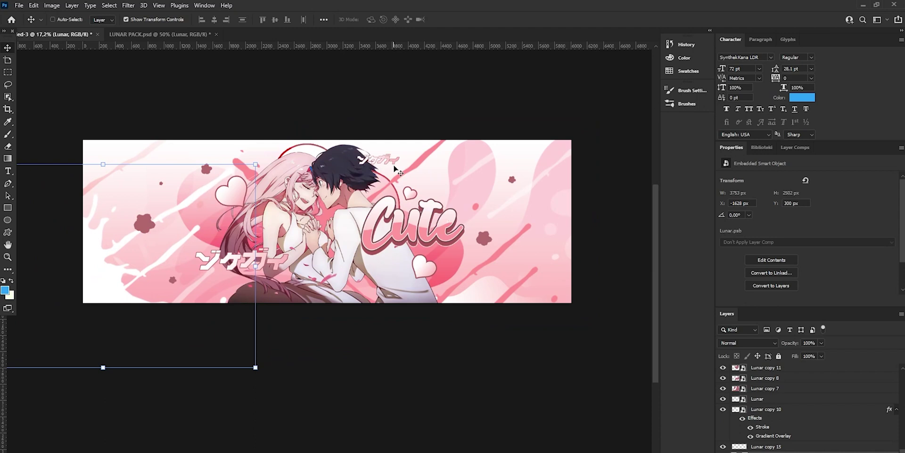
# Step: Rasterize the large splatter, erase most of it with a soft 1982 px eraser, and shift the remaining streak slightly left
pyautogui.click(8, 147)
pyautogui.click(158, 280)
pyautogui.click(440, 192)
pyautogui.moveTo(170, 255); pyautogui.dragTo(170, 257)
pyautogui.moveTo(105, 350)
pyautogui.mouseDown()
pyautogui.moveTo(94, 314)
pyautogui.moveTo(61, 283)
pyautogui.moveTo(173, 343)
pyautogui.mouseUp()
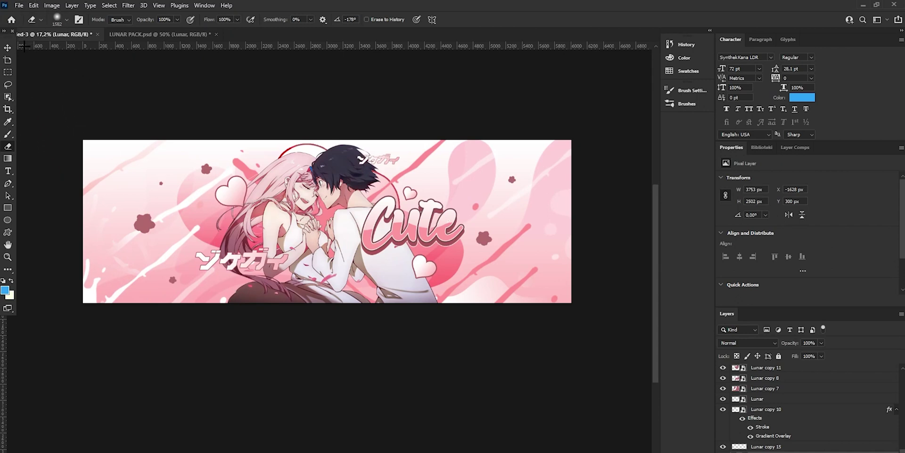
pyautogui.click(8, 47)
pyautogui.moveTo(375, 203); pyautogui.dragTo(371, 203)
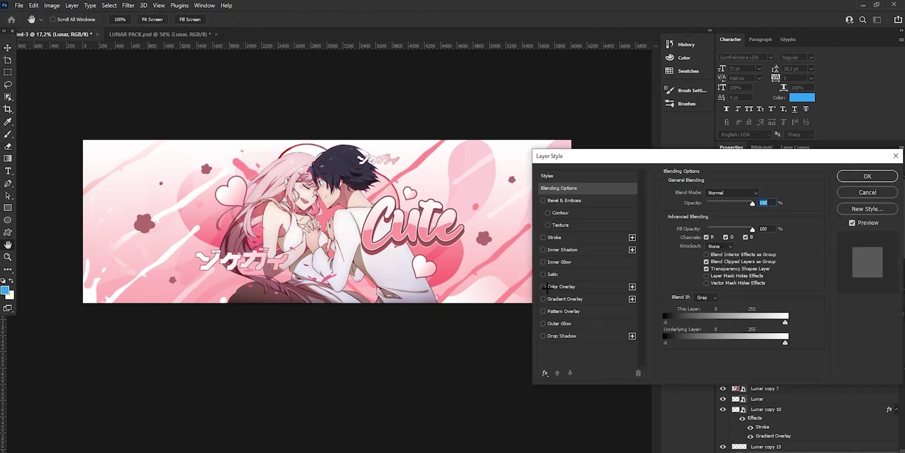
# Step: Apply a #b46c6f Color Overlay to the erased streak and convert it to a smart object
pyautogui.click(543, 286)
pyautogui.click(589, 286)
pyautogui.click(762, 195)
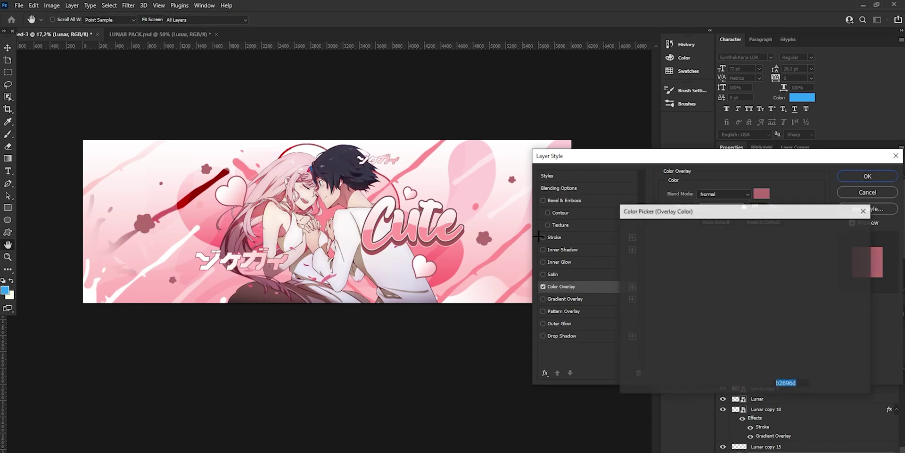
pyautogui.moveTo(671, 258)
pyautogui.mouseDown()
pyautogui.moveTo(630, 297)
pyautogui.moveTo(671, 259)
pyautogui.moveTo(669, 246)
pyautogui.moveTo(673, 268)
pyautogui.mouseUp()
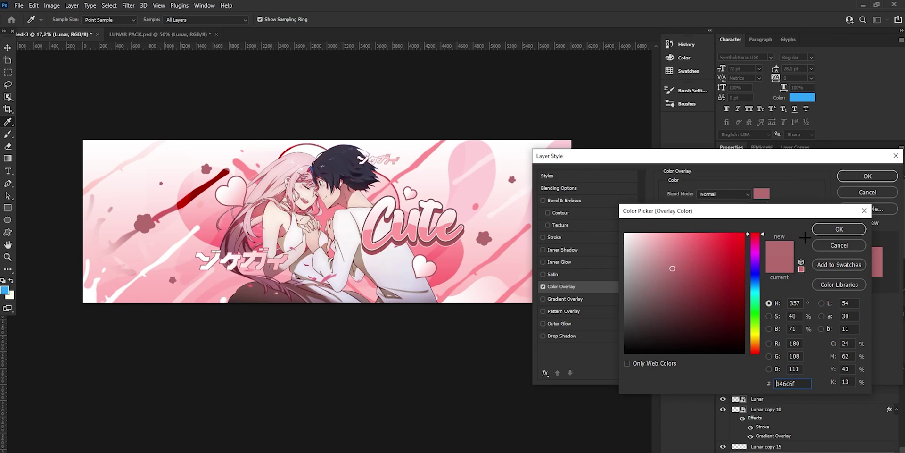
pyautogui.click(840, 229)
pyautogui.click(867, 176)
pyautogui.rightClick(790, 193)
pyautogui.click(755, 187)
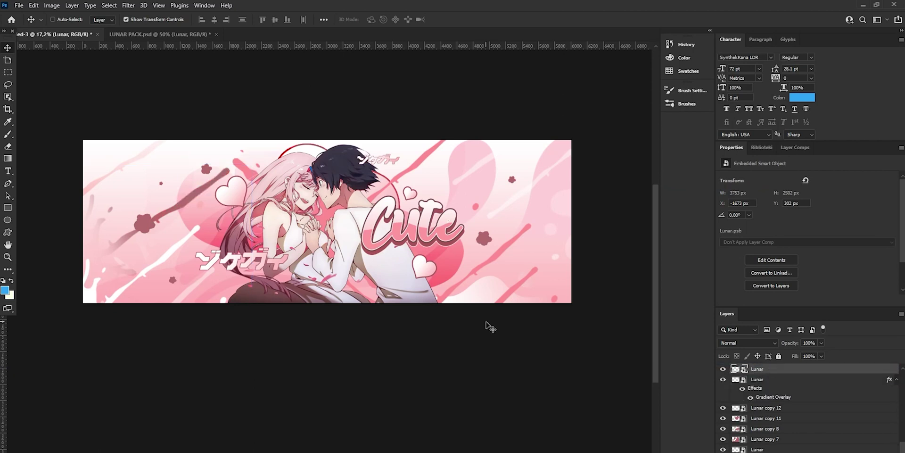
# Step: Duplicate the dark pink streak onto the banner's right side at X 2080 px, Y 69 px, and fade it with a soft 1384 px eraser
pyautogui.moveTo(488, 326); pyautogui.dragTo(463, 276)
pyautogui.click(4, 146)
pyautogui.click(454, 216)
pyautogui.click(447, 195)
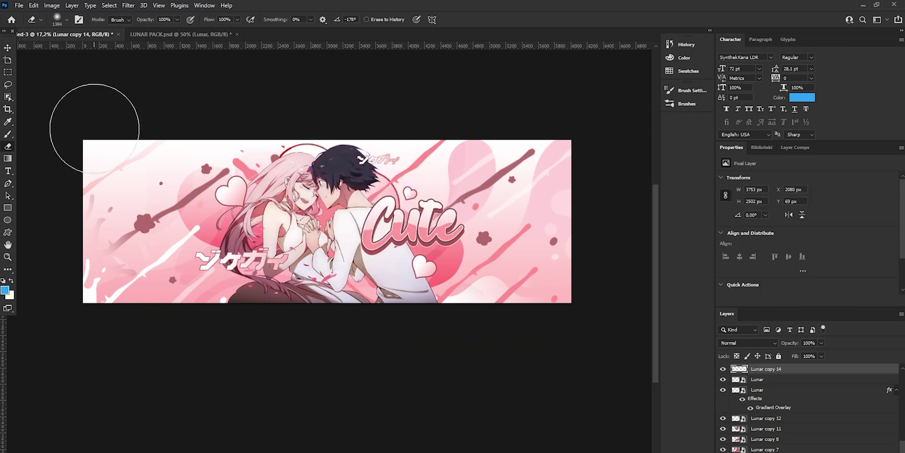
# Step: Duplicate the right-side streak layer, bring the copy to the top of the layer stack, and move it to the banner's lower middle
pyautogui.click(8, 47)
pyautogui.hotkey('ctrl', 'j')
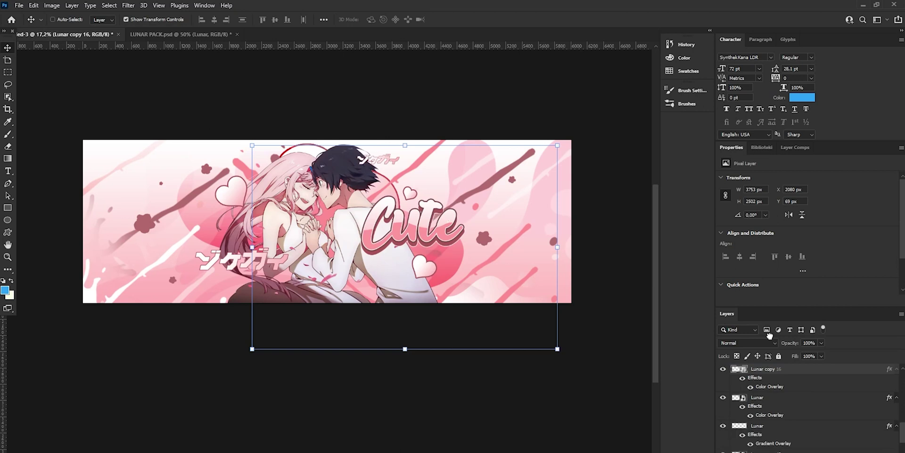
pyautogui.moveTo(770, 333); pyautogui.dragTo(771, 363)
pyautogui.moveTo(330, 330); pyautogui.dragTo(320, 345)
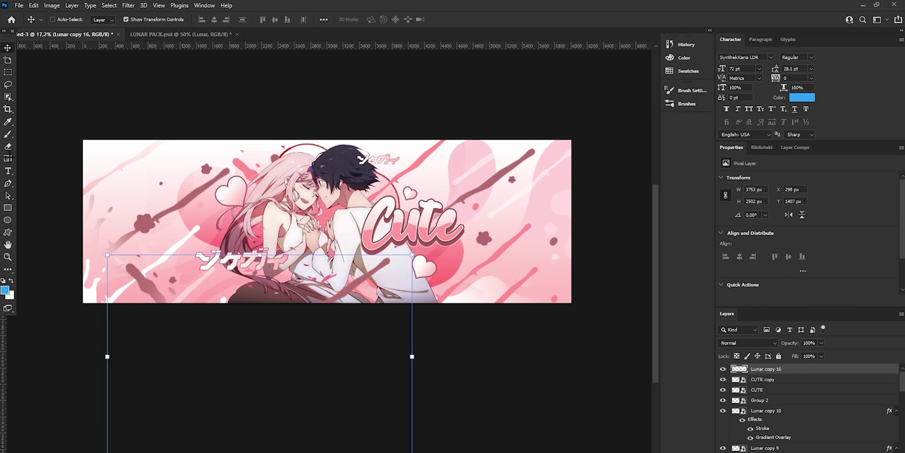
# Step: Apply a Gaussian Blur with a 20 px radius to the topmost streak copy
pyautogui.press('e')
pyautogui.click(128, 5)
pyautogui.moveTo(142, 124)
pyautogui.click(263, 165)
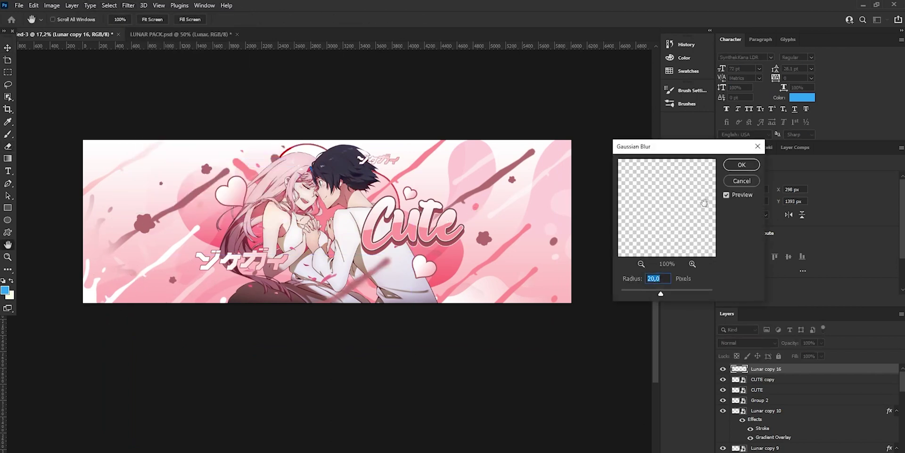
pyautogui.click(738, 164)
# Step: Duplicate the blurred streak layer twice and place the topmost copy along the banner's bottom edge at X 735 px, Y 1876 px
pyautogui.press('v')
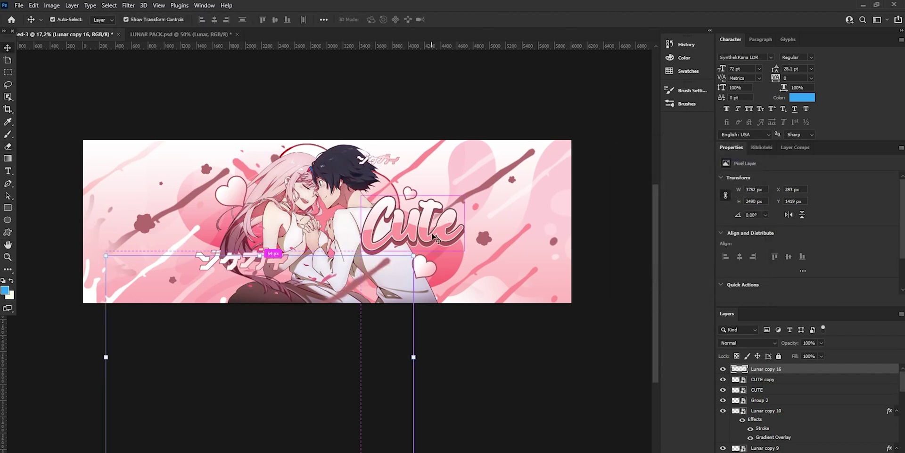
pyautogui.hotkey('ctrl', 'j')
pyautogui.moveTo(512, 289); pyautogui.dragTo(527, 330)
pyautogui.hotkey('ctrl', 'j')
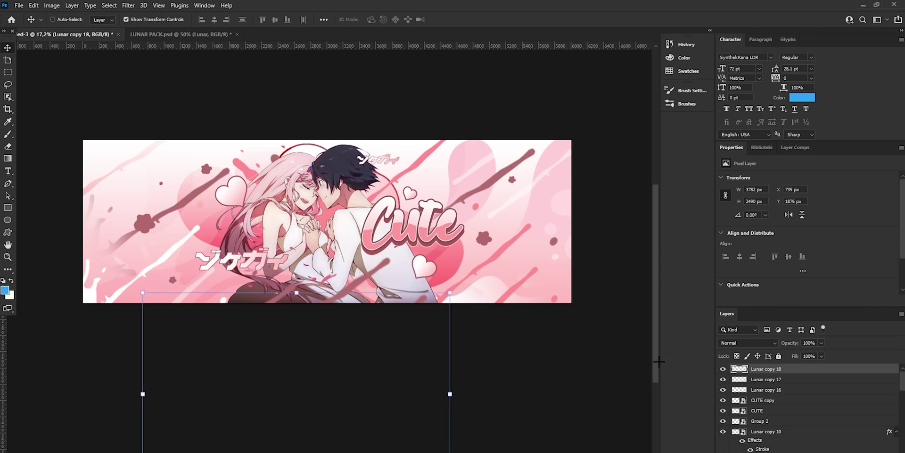
# Step: Apply a Gaussian Blur with a 5 px radius to the Lunar layer that uses Pin Light blending
pyautogui.scroll(-3, 762, 424)
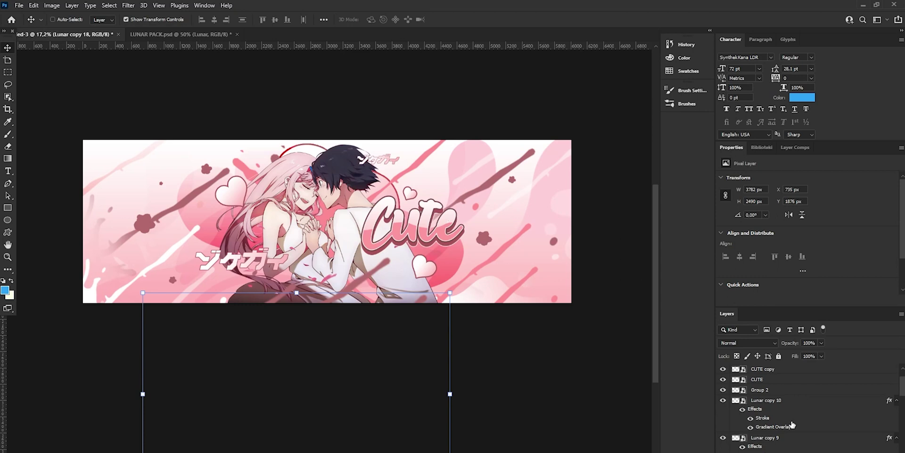
pyautogui.scroll(3, 792, 424)
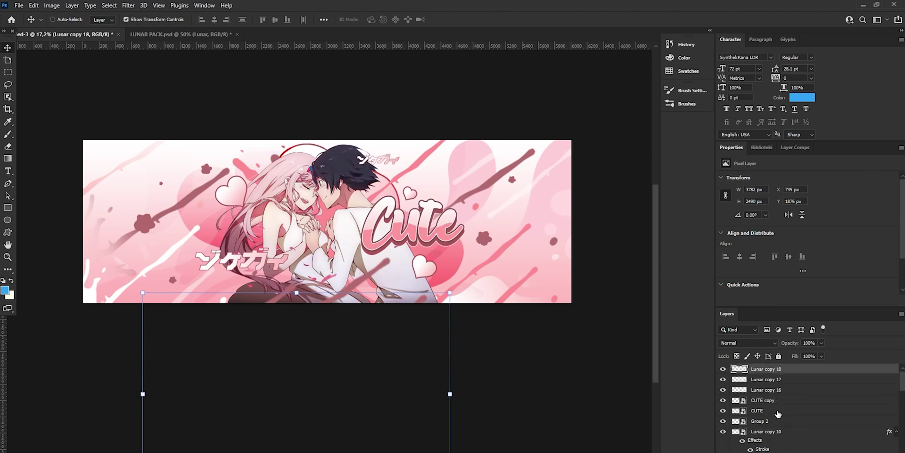
pyautogui.scroll(-5, 778, 414)
pyautogui.click(764, 400)
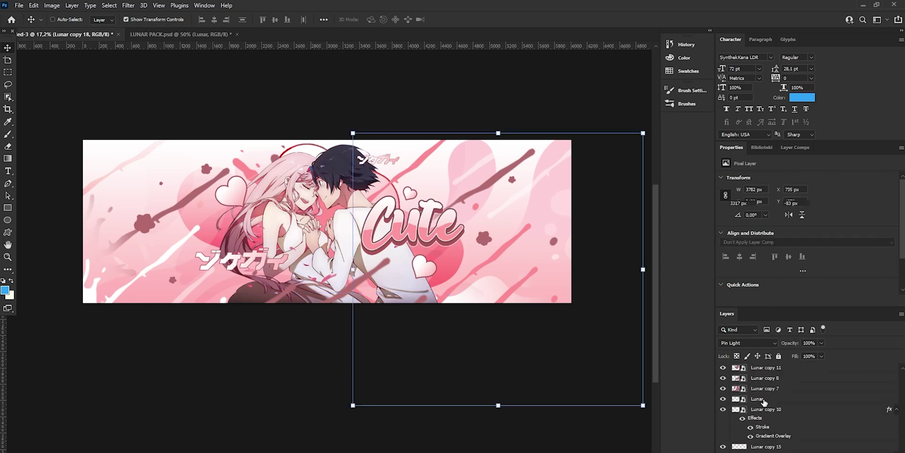
pyautogui.click(722, 399)
pyautogui.click(722, 399)
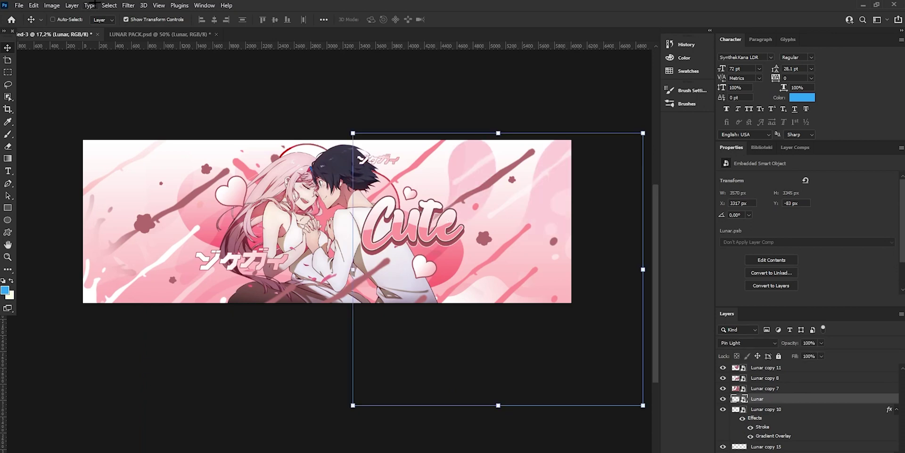
pyautogui.click(129, 5)
pyautogui.moveTo(151, 125)
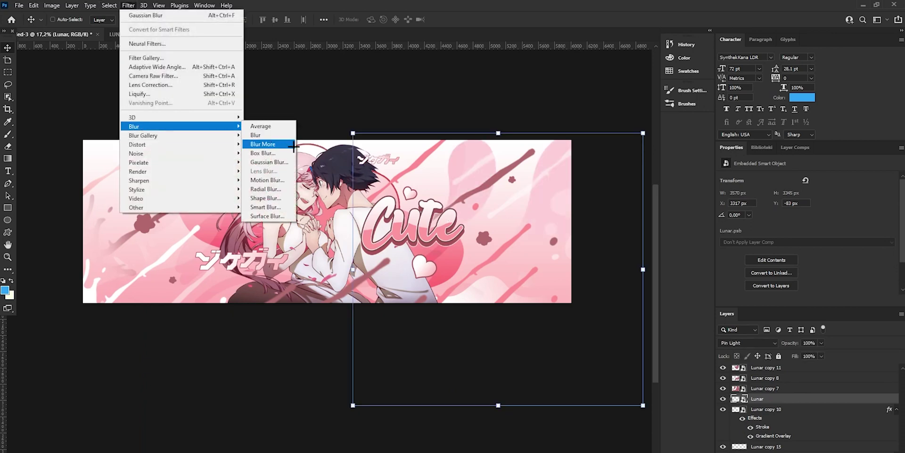
pyautogui.click(263, 162)
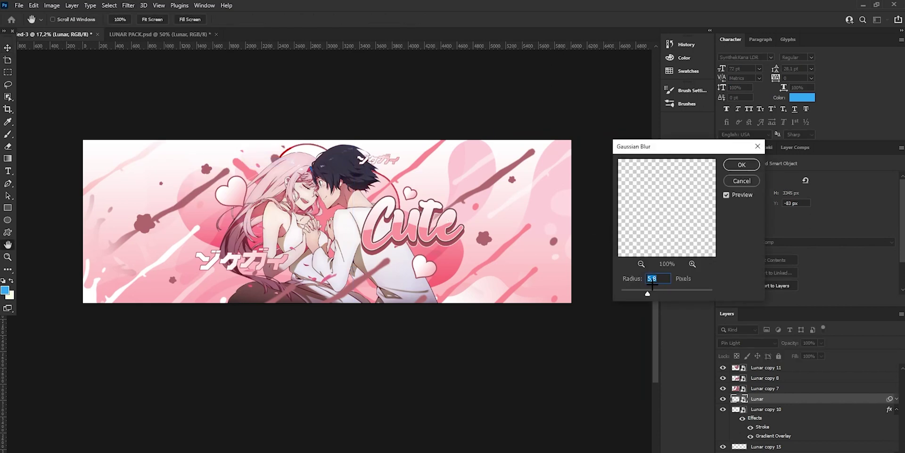
pyautogui.click(742, 164)
pyautogui.press('v')
# Step: Apply a Gaussian Blur with a 5 px radius to the Lunar copy 7 layer
pyautogui.click(764, 388)
pyautogui.click(723, 388)
pyautogui.click(723, 388)
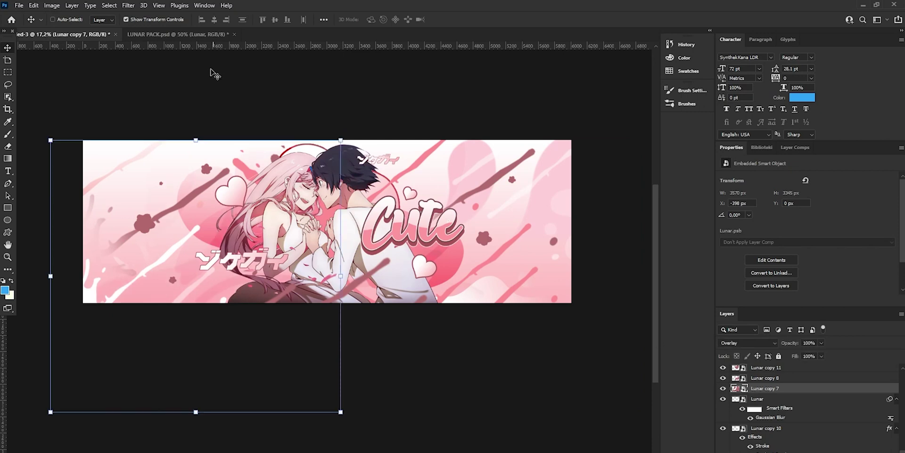
pyautogui.click(132, 6)
pyautogui.moveTo(188, 125)
pyautogui.click(263, 162)
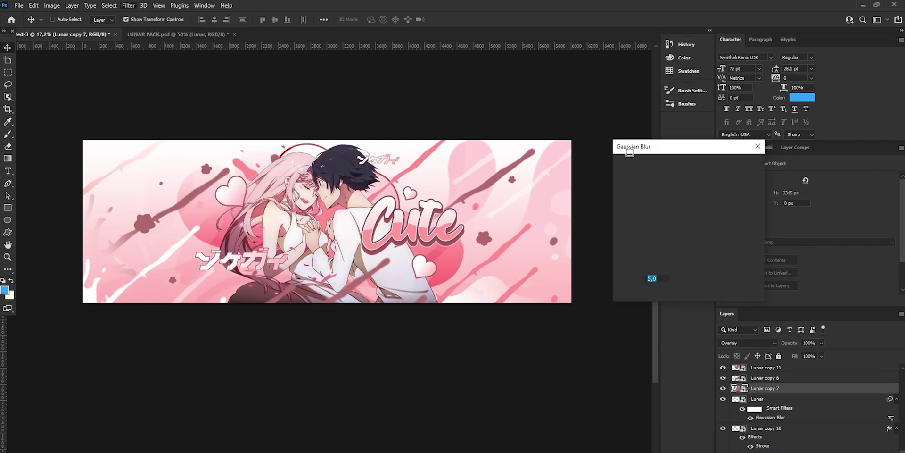
pyautogui.click(737, 166)
# Step: Apply a Gaussian Blur with a 3 px radius to the Lunar copy 12 layer
pyautogui.click(783, 378)
pyautogui.scroll(3, 779, 383)
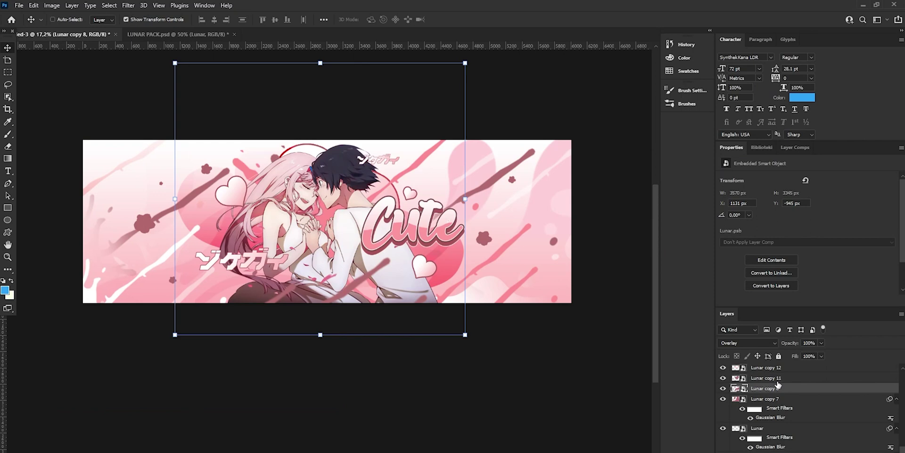
pyautogui.click(793, 389)
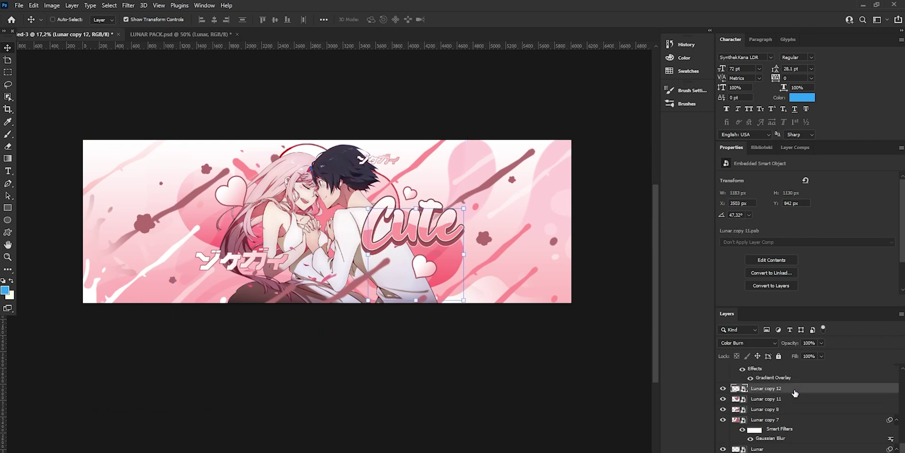
pyautogui.click(723, 388)
pyautogui.click(129, 5)
pyautogui.moveTo(142, 125)
pyautogui.click(261, 159)
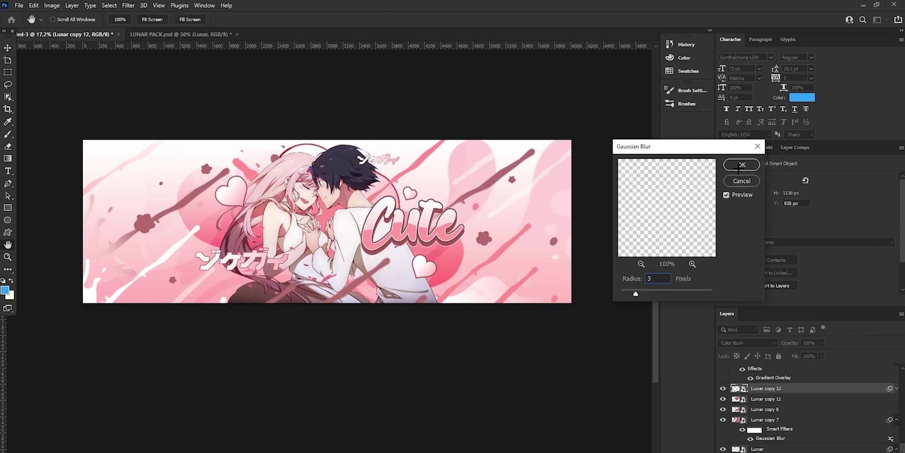
pyautogui.click(742, 164)
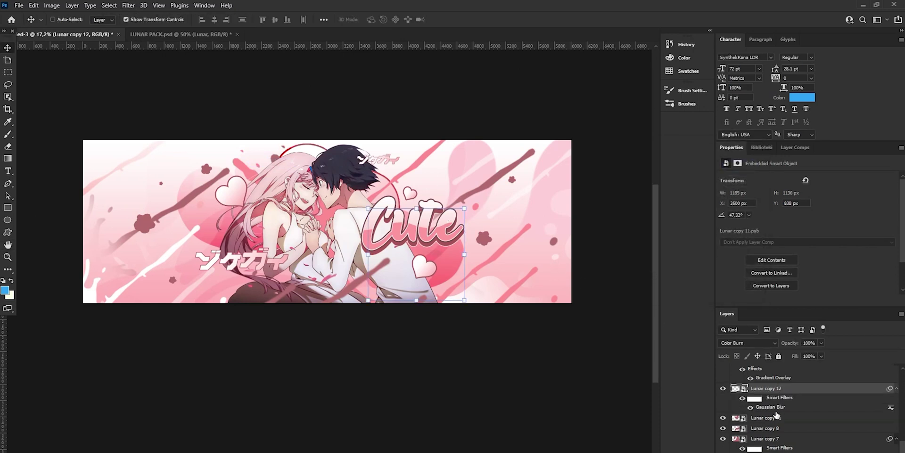
# Step: Toggle the splatter layers' visibility one by one to check which part of the banner each one affects
pyautogui.scroll(5, 777, 414)
pyautogui.click(759, 446)
pyautogui.click(723, 446)
pyautogui.click(724, 409)
pyautogui.click(725, 382)
pyautogui.click(724, 382)
pyautogui.scroll(2, 726, 390)
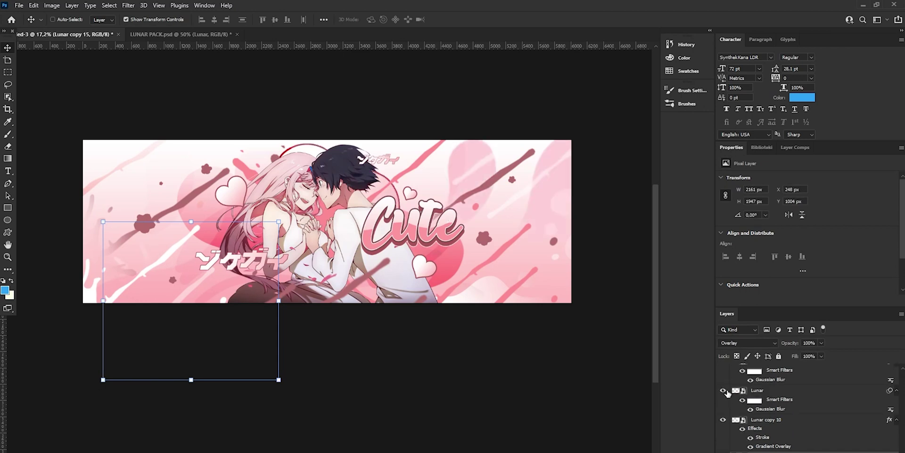
pyautogui.click(723, 371)
pyautogui.scroll(2, 729, 400)
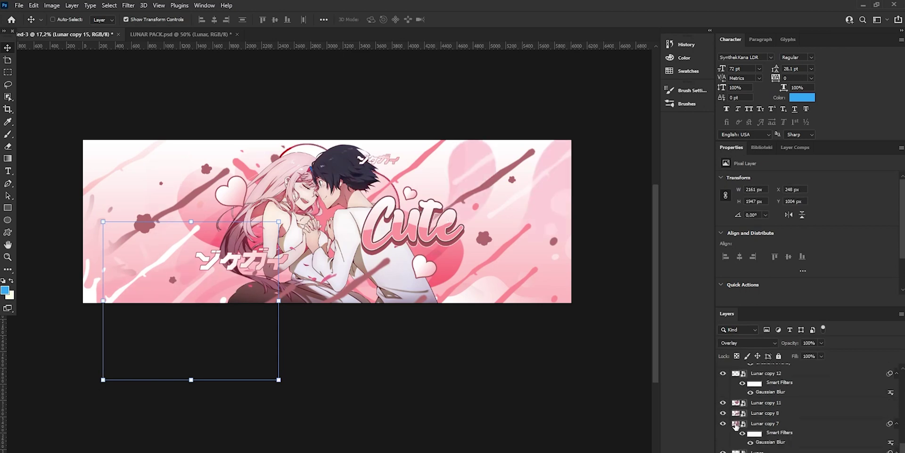
pyautogui.click(726, 406)
pyautogui.scroll(2, 726, 408)
pyautogui.click(723, 417)
pyautogui.click(723, 417)
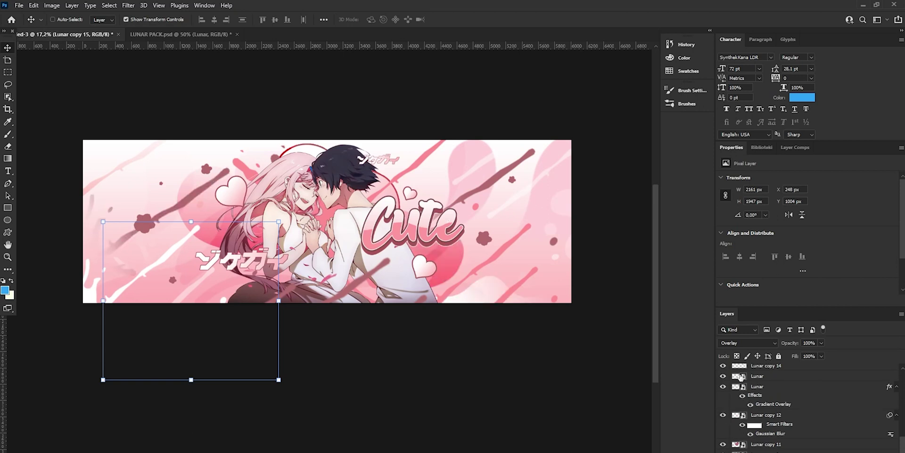
# Step: Rasterize the Lunar layer holding the white splatter on the banner's left side and fade its lower end with a large soft eraser
pyautogui.click(756, 375)
pyautogui.press('z')
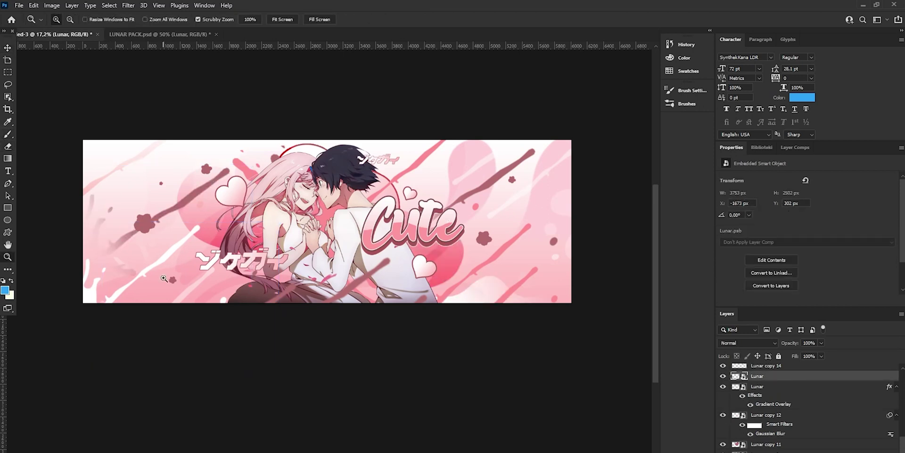
pyautogui.click(293, 239)
pyautogui.press('e')
pyautogui.click(198, 258)
pyautogui.press('Escape')
pyautogui.moveTo(160, 290)
pyautogui.mouseDown()
pyautogui.moveTo(87, 311)
pyautogui.moveTo(169, 333)
pyautogui.mouseUp()
pyautogui.hscroll(-1, 169, 333)
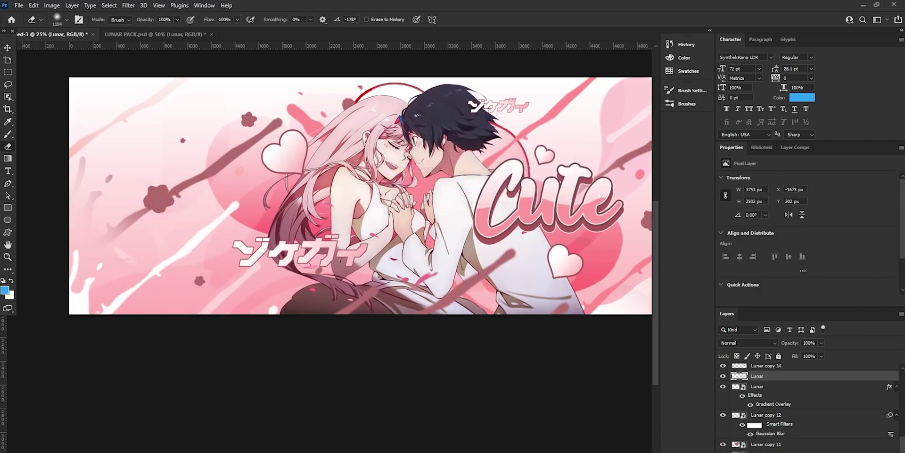
pyautogui.hscroll(-3, 286, 446)
pyautogui.click(8, 257)
pyautogui.moveTo(257, 222); pyautogui.dragTo(196, 221)
pyautogui.moveTo(279, 211); pyautogui.dragTo(318, 205)
# Step: Apply a Motion Blur to Group 2 with an angle of 29° and a distance of 25 px
pyautogui.click(7, 47)
pyautogui.scroll(-5, 784, 447)
pyautogui.scroll(-10, 784, 448)
pyautogui.scroll(-8, 779, 449)
pyautogui.scroll(1, 802, 410)
pyautogui.scroll(8, 786, 415)
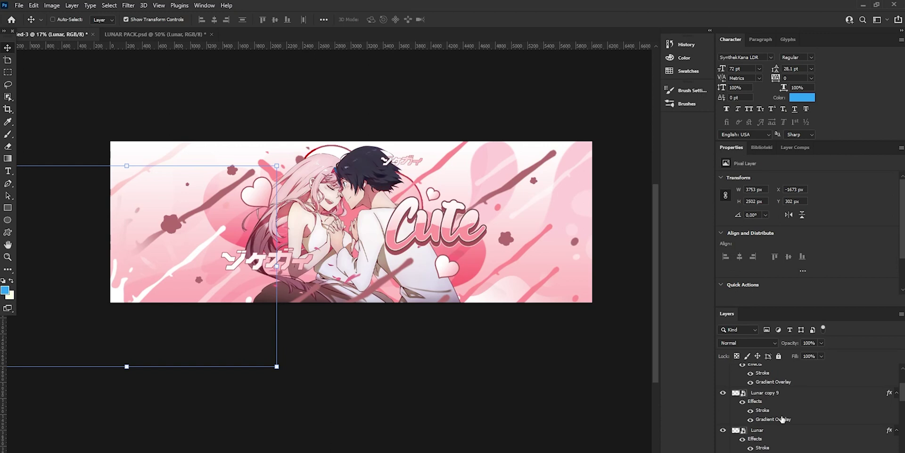
pyautogui.click(781, 391)
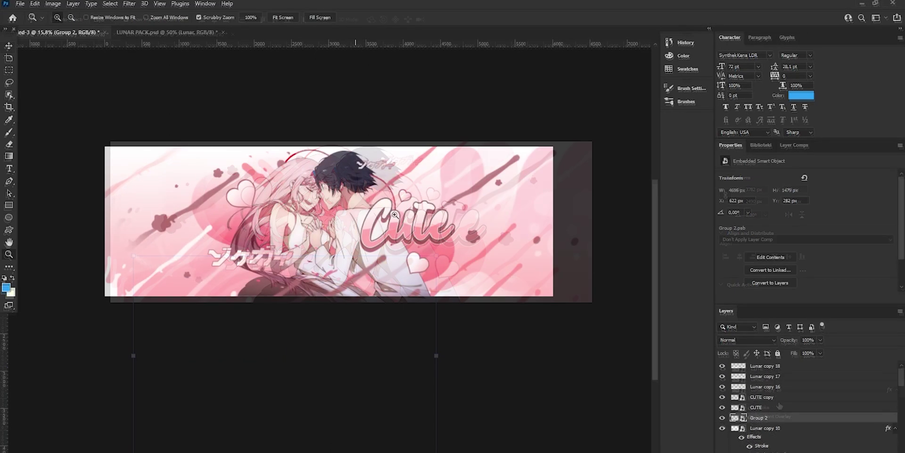
pyautogui.moveTo(403, 212); pyautogui.dragTo(508, 240)
pyautogui.press('v')
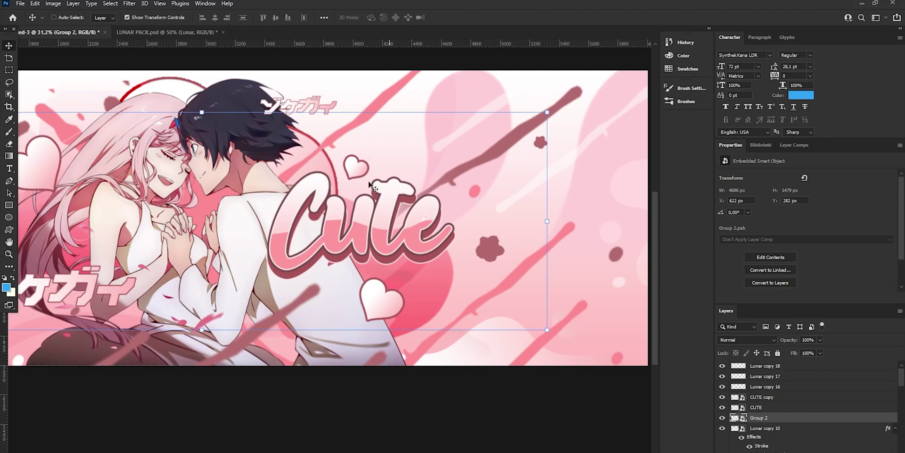
pyautogui.click(129, 7)
pyautogui.moveTo(148, 122)
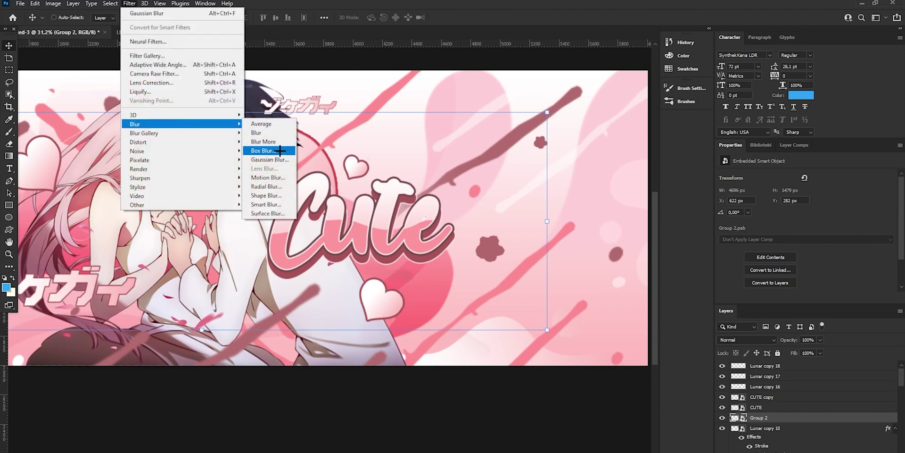
pyautogui.click(264, 175)
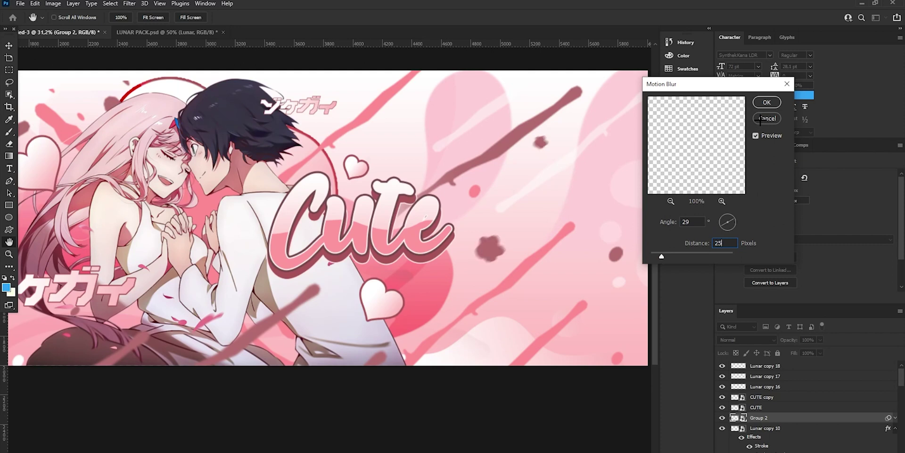
pyautogui.press('Return')
# Step: Apply a 10 px Iris Blur to the Render layer, with a wide focus ellipse centred on the two characters
pyautogui.moveTo(422, 216); pyautogui.dragTo(340, 214)
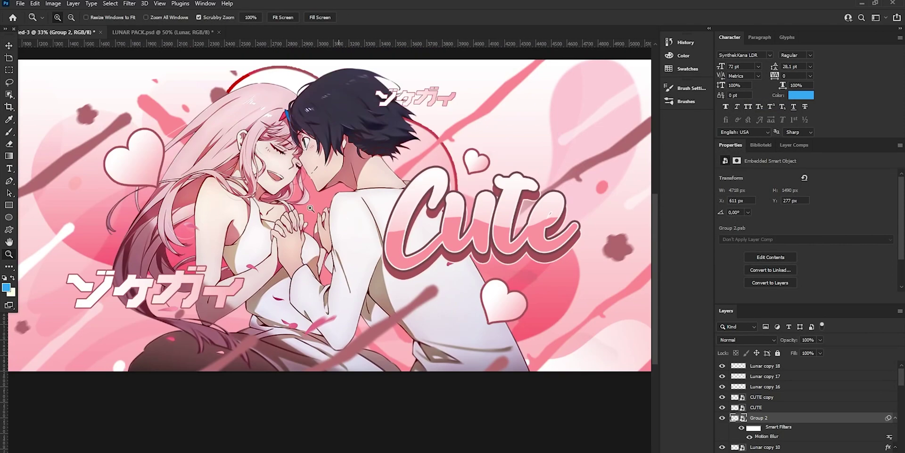
pyautogui.click(9, 45)
pyautogui.scroll(-5, 790, 415)
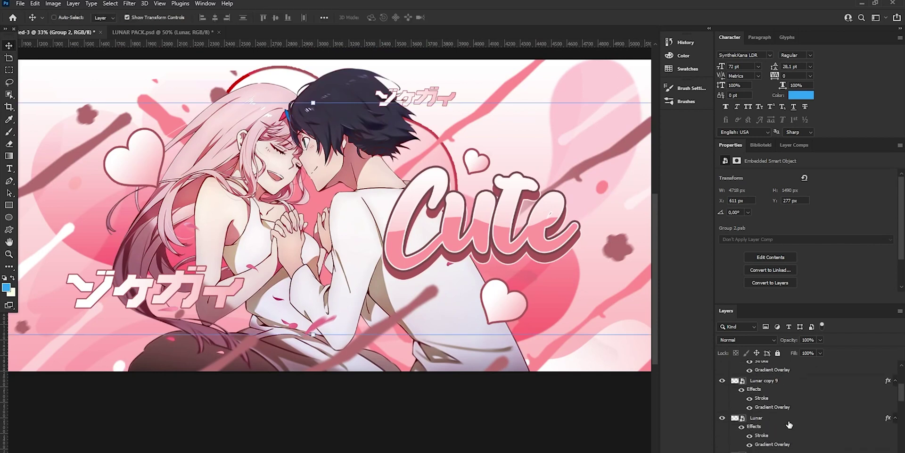
pyautogui.scroll(-1, 790, 424)
pyautogui.click(8, 255)
pyautogui.moveTo(405, 230); pyautogui.dragTo(381, 231)
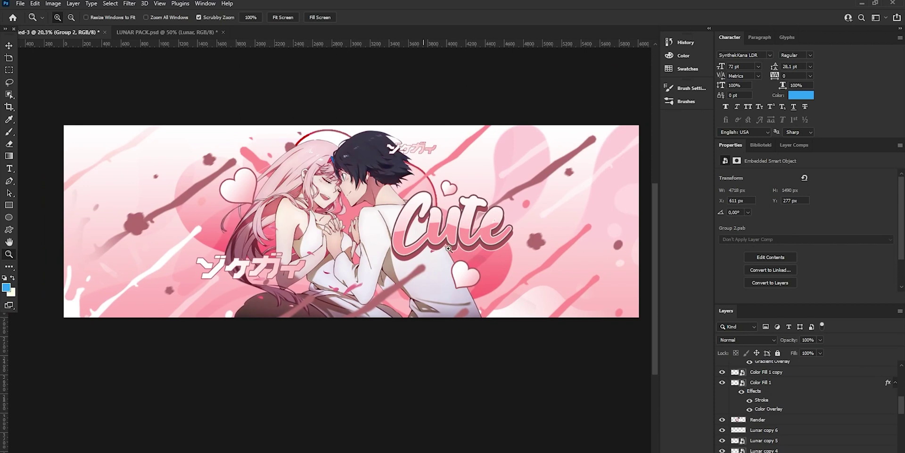
pyautogui.click(746, 423)
pyautogui.press('v')
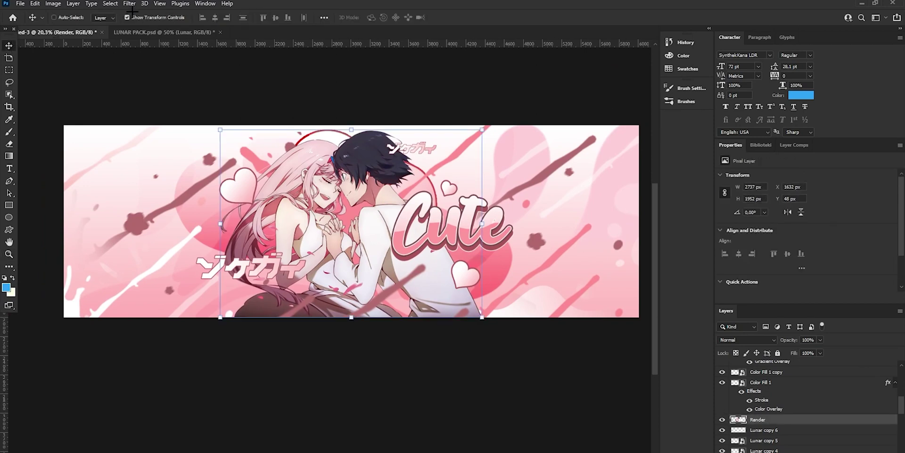
pyautogui.click(130, 3)
pyautogui.moveTo(160, 130)
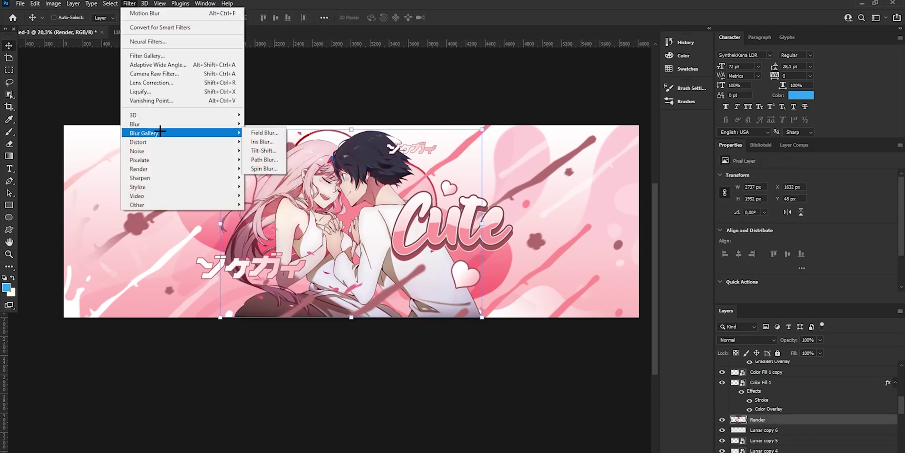
pyautogui.click(255, 142)
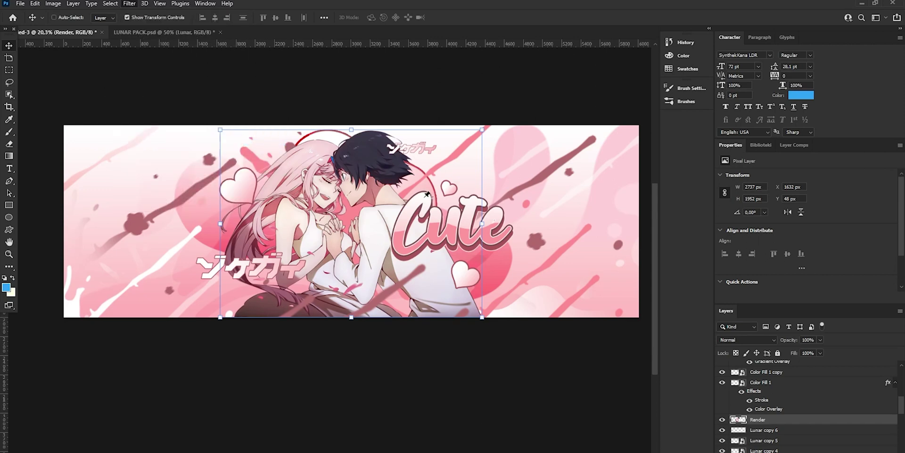
pyautogui.moveTo(397, 196); pyautogui.dragTo(367, 161)
pyautogui.moveTo(555, 189); pyautogui.dragTo(550, 253)
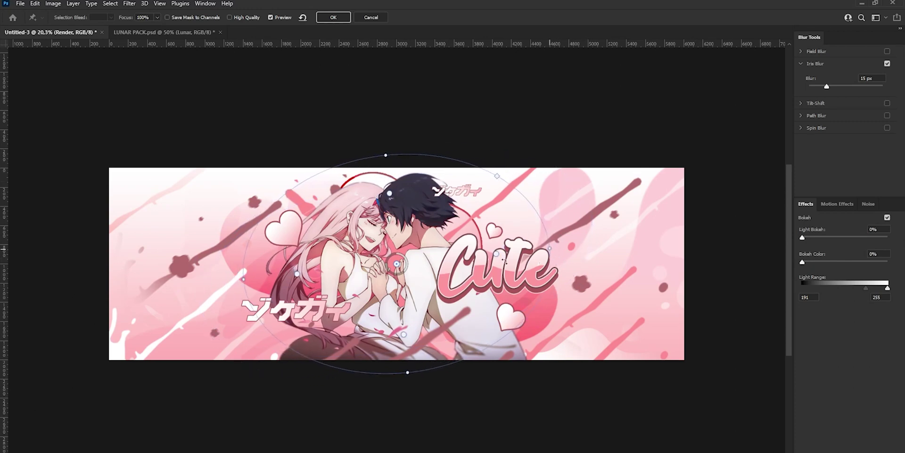
pyautogui.moveTo(399, 265)
pyautogui.mouseDown()
pyautogui.moveTo(424, 273)
pyautogui.moveTo(413, 273)
pyautogui.mouseUp()
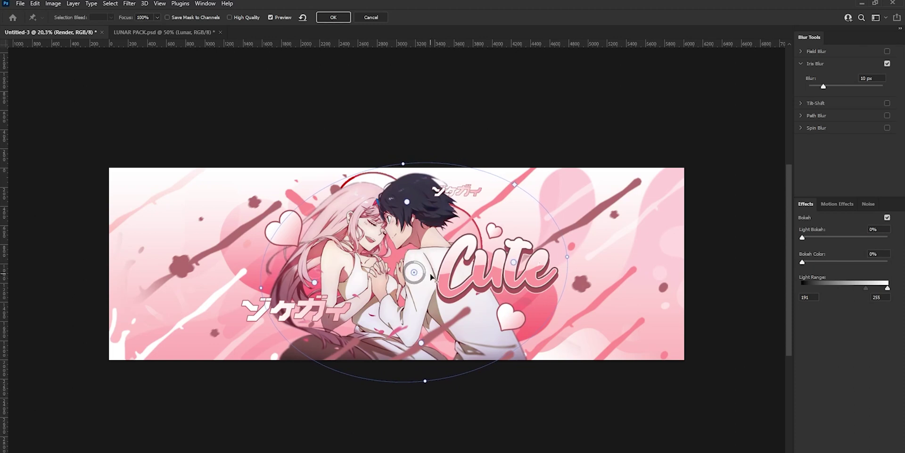
pyautogui.click(333, 17)
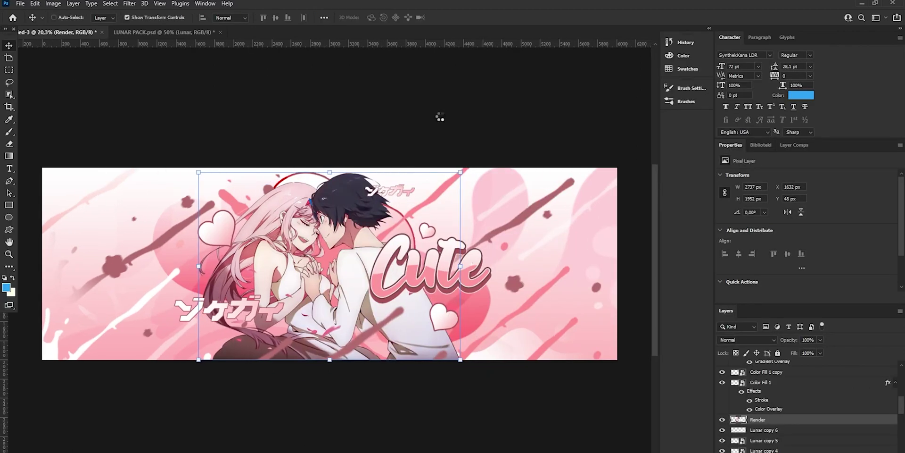
# Step: Group all the layers and stamp the visible artwork into a new merged layer above the group
pyautogui.click(9, 254)
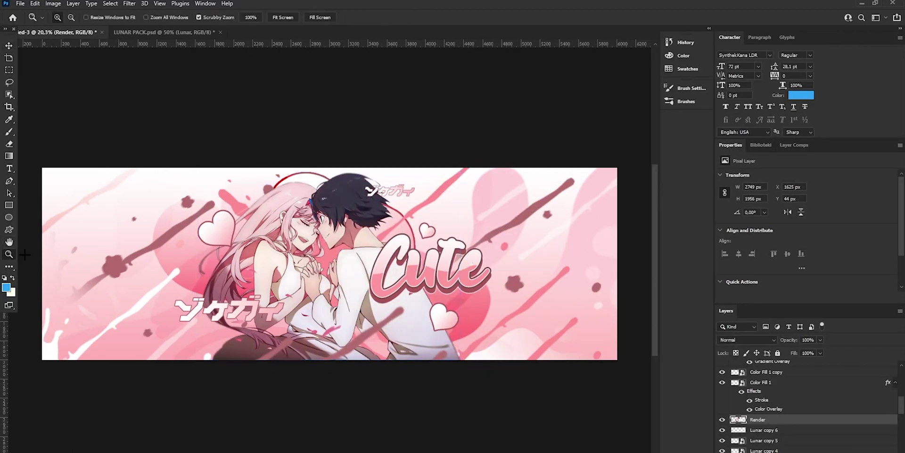
pyautogui.moveTo(410, 206); pyautogui.dragTo(387, 206)
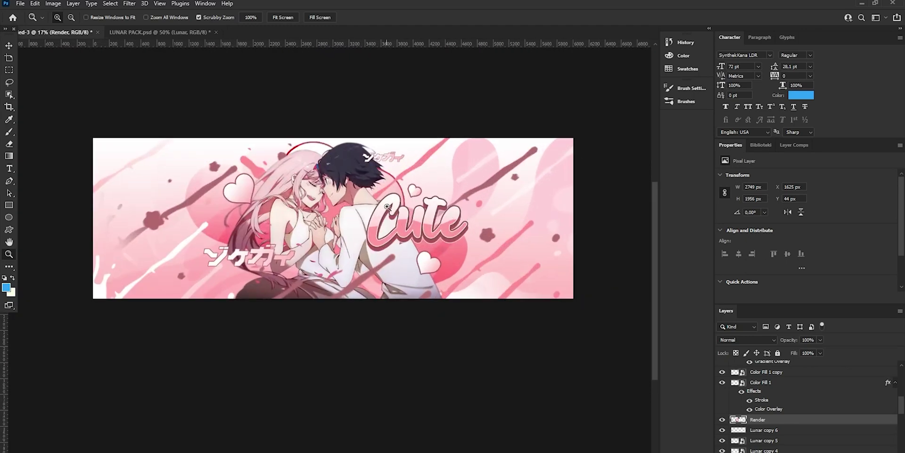
pyautogui.press('v')
pyautogui.scroll(8, 777, 403)
pyautogui.click(766, 367)
pyautogui.scroll(-15, 783, 439)
pyautogui.hotkey('ctrl', 'alt', 'a')
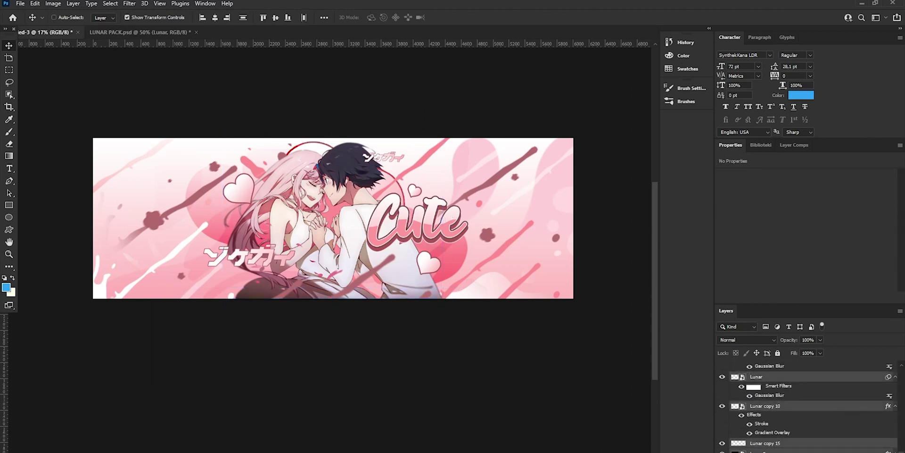
pyautogui.hotkey('ctrl', 'g')
pyautogui.hotkey('ctrl', 'shift', 'alt', 'e')
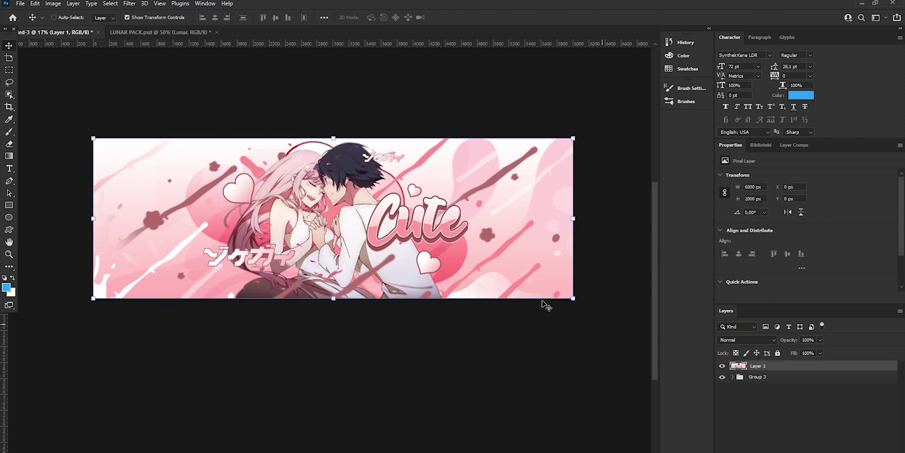